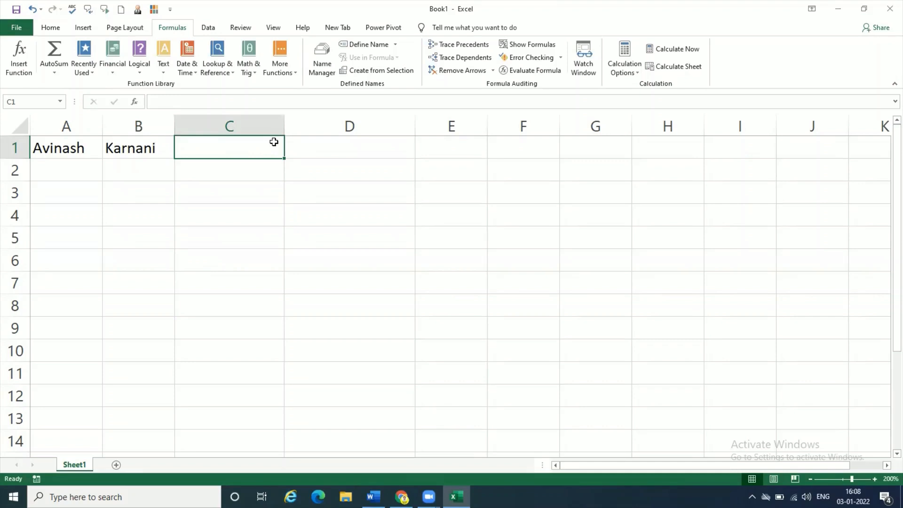
- Enter a formula in C1 that joins the first name and last name cells with the & operator, =A1&B1
type("=")
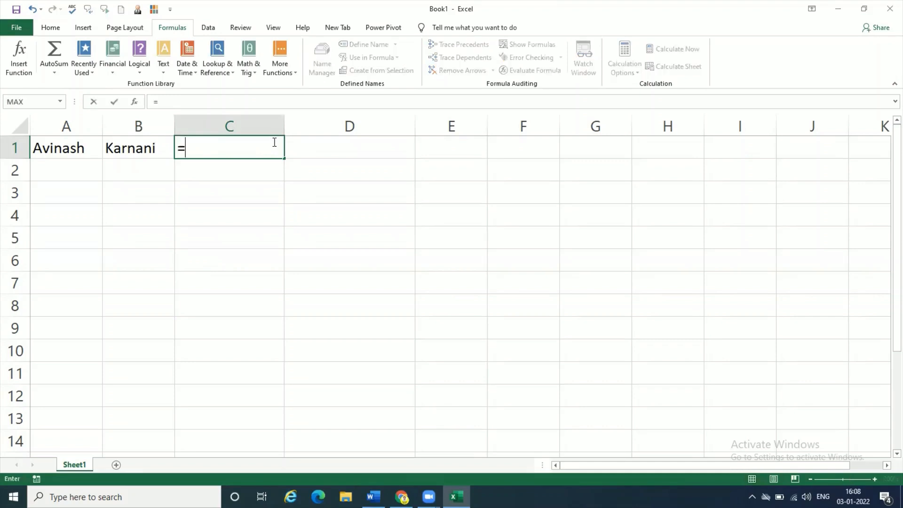
left_click(55, 151)
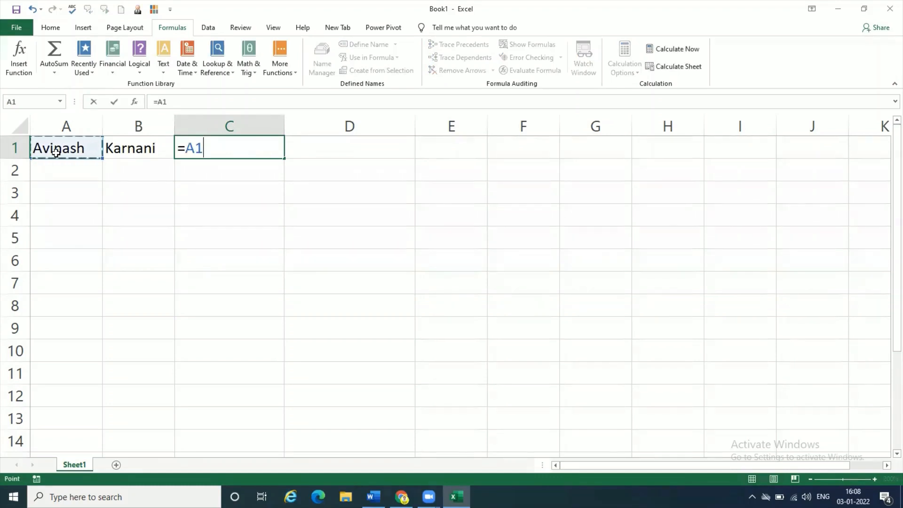
type("&")
left_click(137, 151)
key("Return")
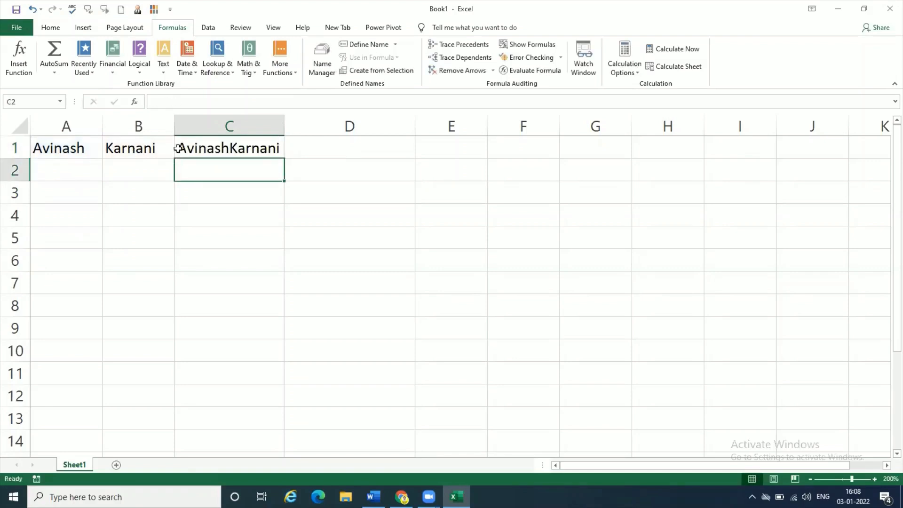
- Edit the formula in C1 to put an empty text string between the two names, =A1&""&B1
left_click(204, 142)
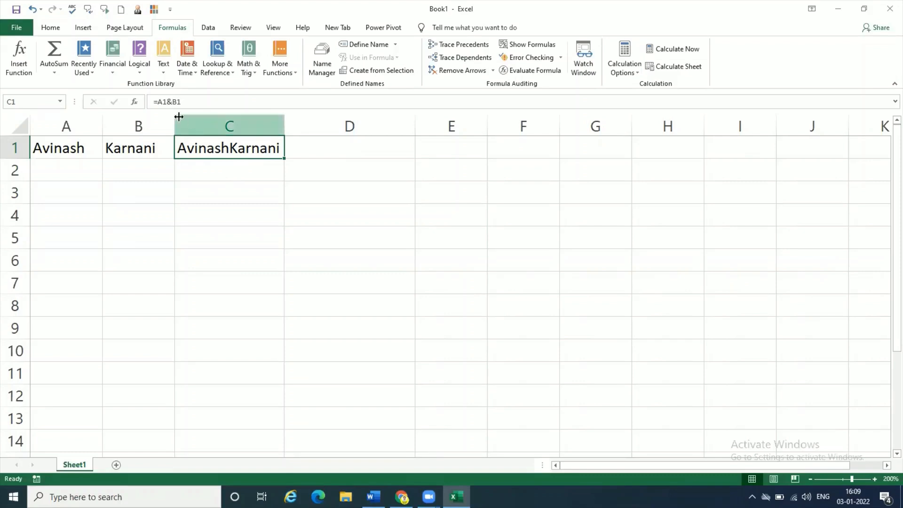
left_click(172, 102)
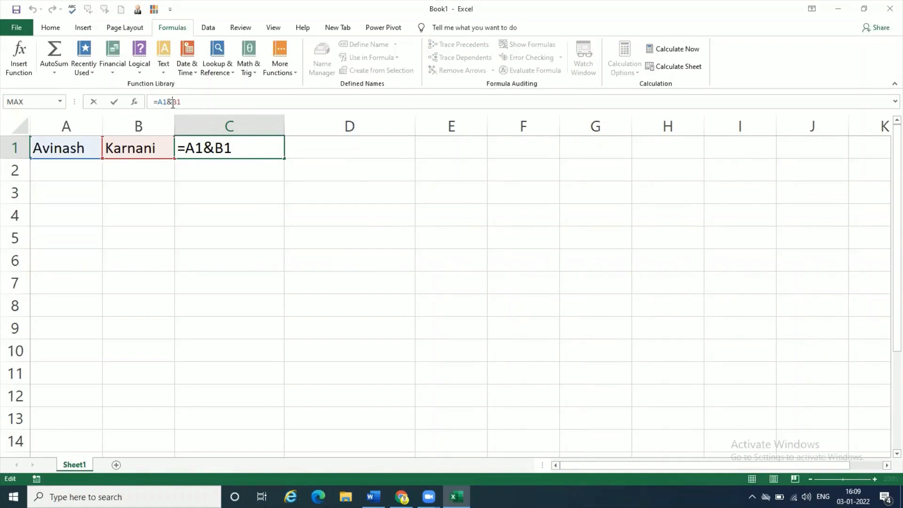
type("\"")
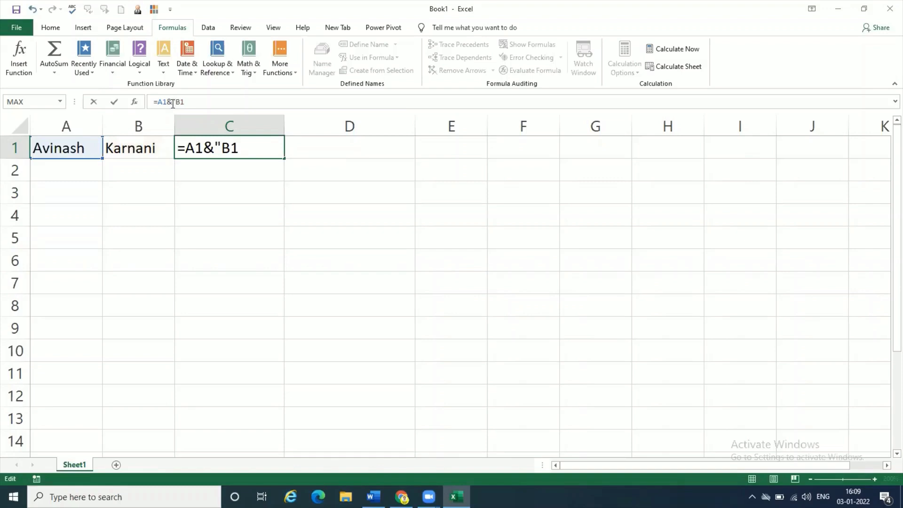
type("\"")
type("&")
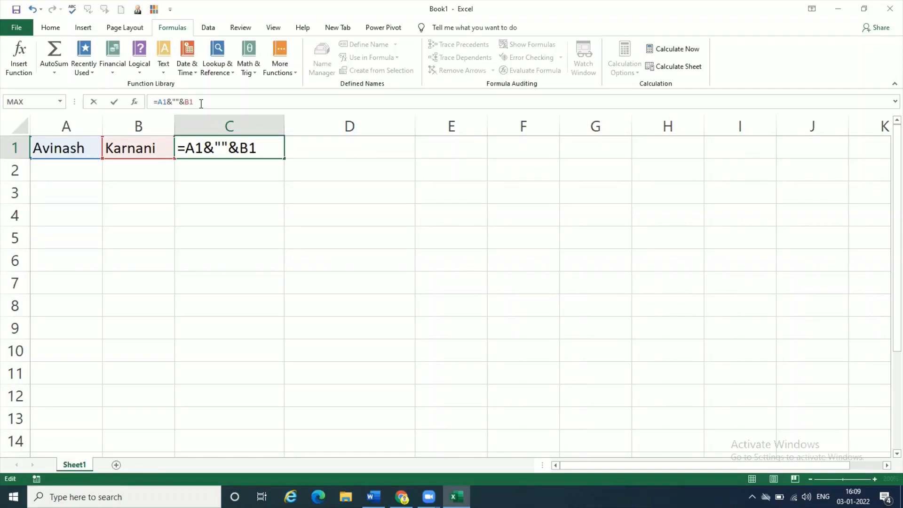
left_click(201, 102)
key("Return")
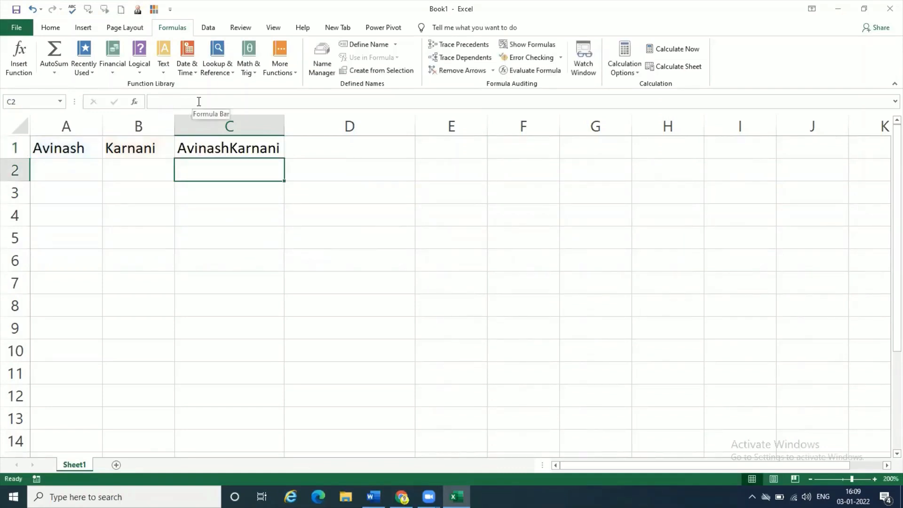
- Add a space between the quotation marks in C1's formula, making it =A1&" "&B1
left_click(218, 145)
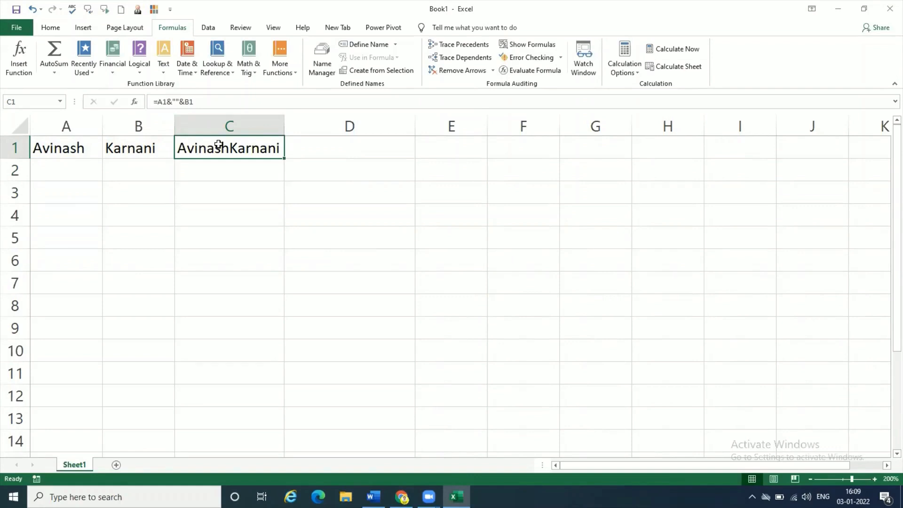
left_click(182, 102)
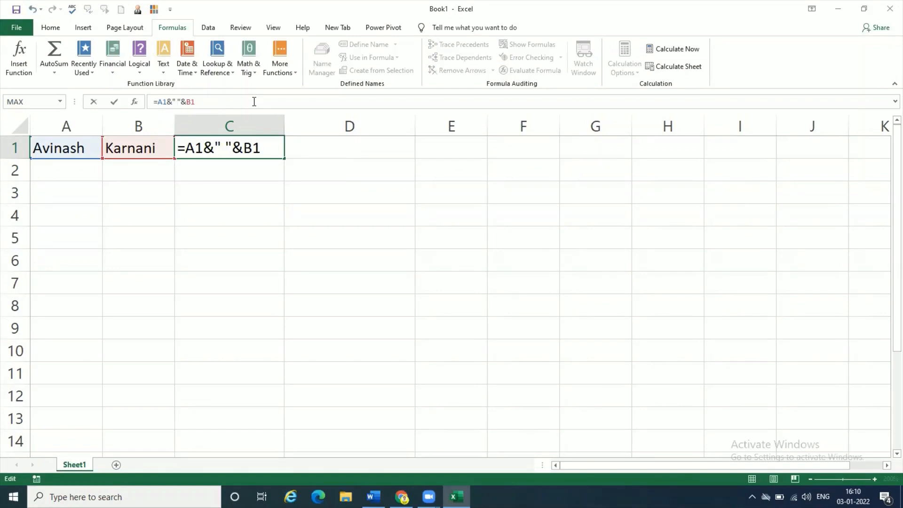
left_click(245, 101)
key("Return")
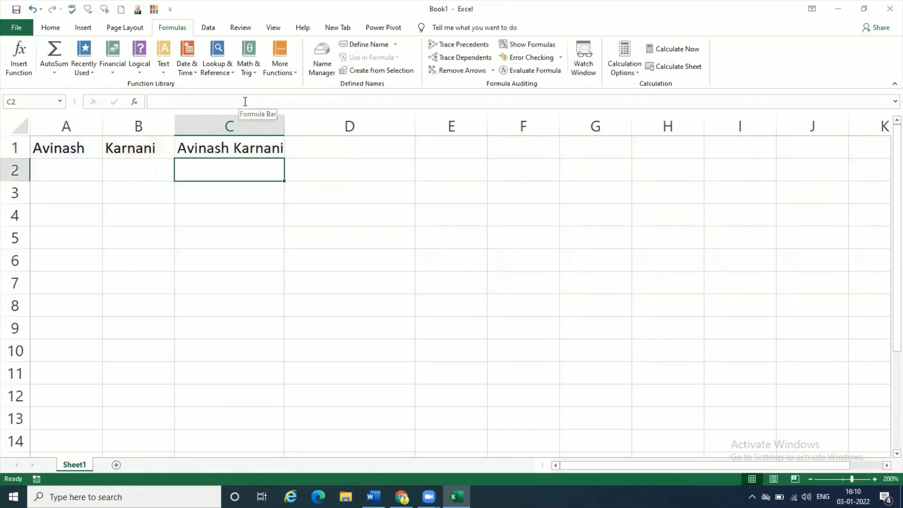
- Clear the contents of A1:C3 and enter the header "Name" in A1
left_click_drag(55, 148, 276, 199)
key("Delete")
left_click(47, 149)
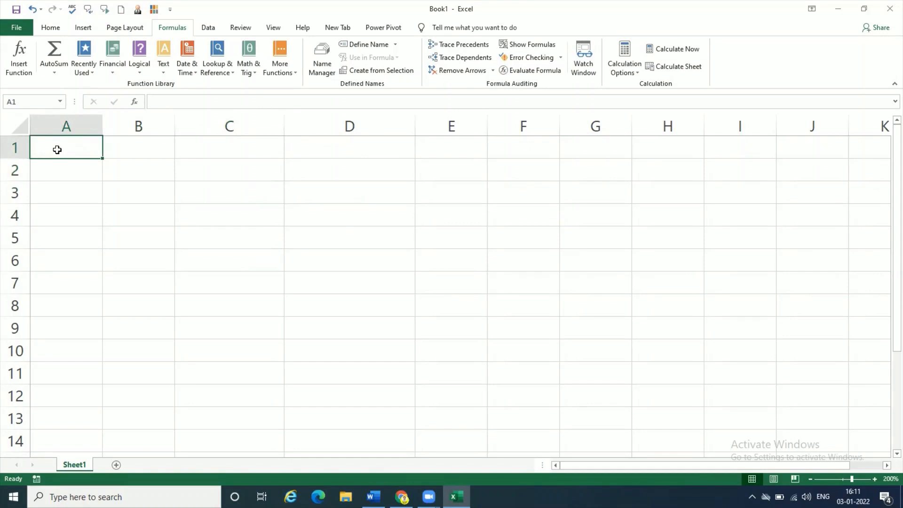
type("Name")
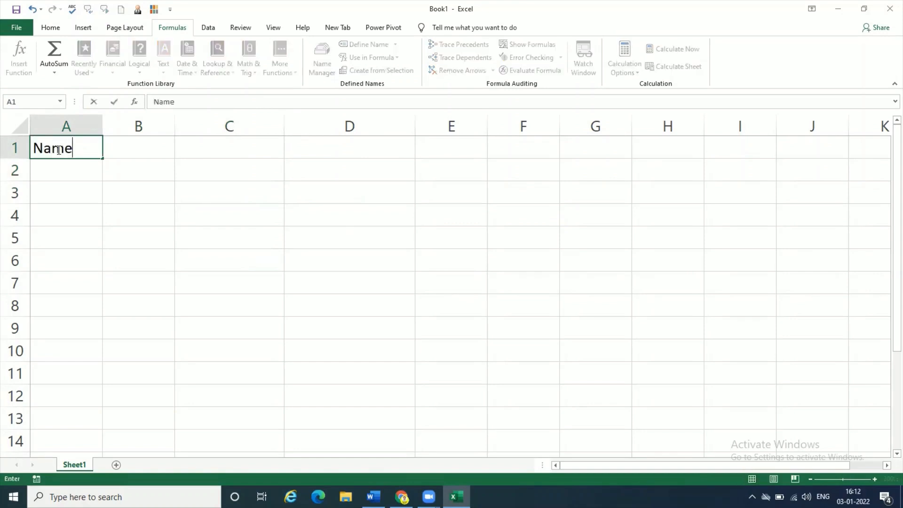
key("Tab")
type("Score")
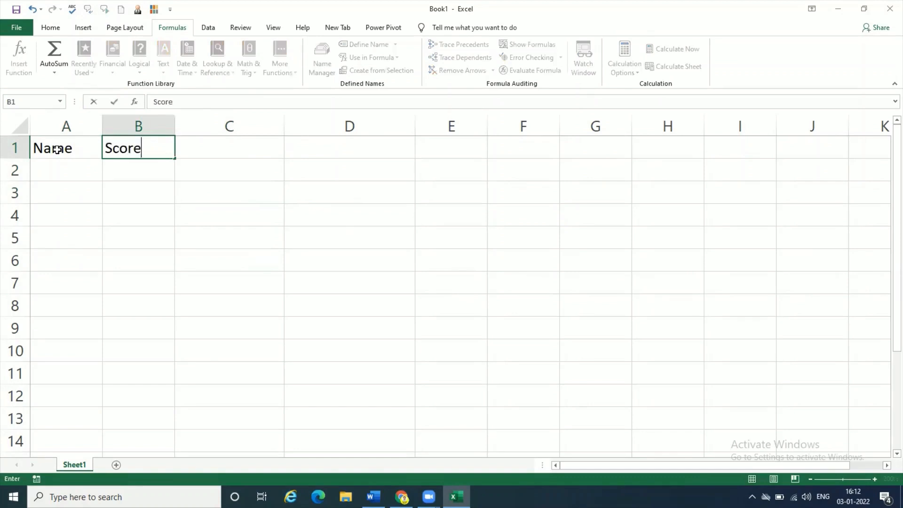
key("Tab")
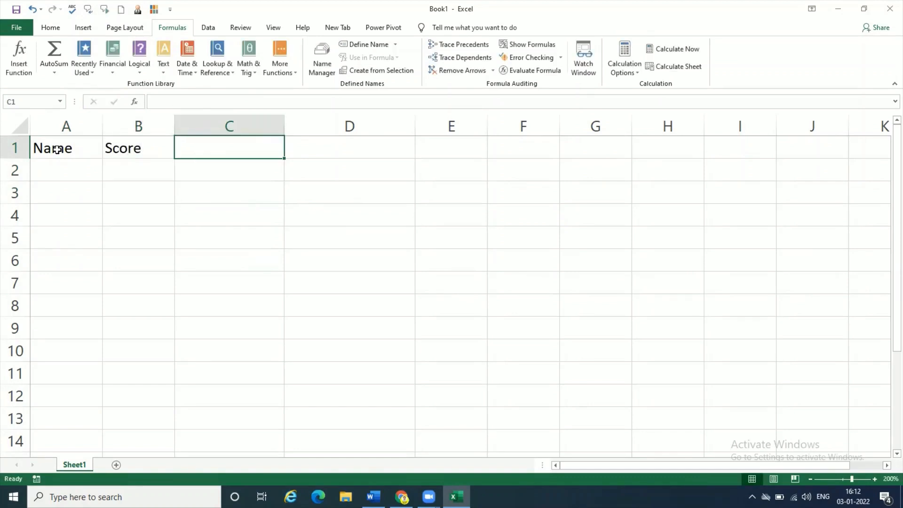
double_click(150, 149)
type("1")
key("Tab")
type("Scroe")
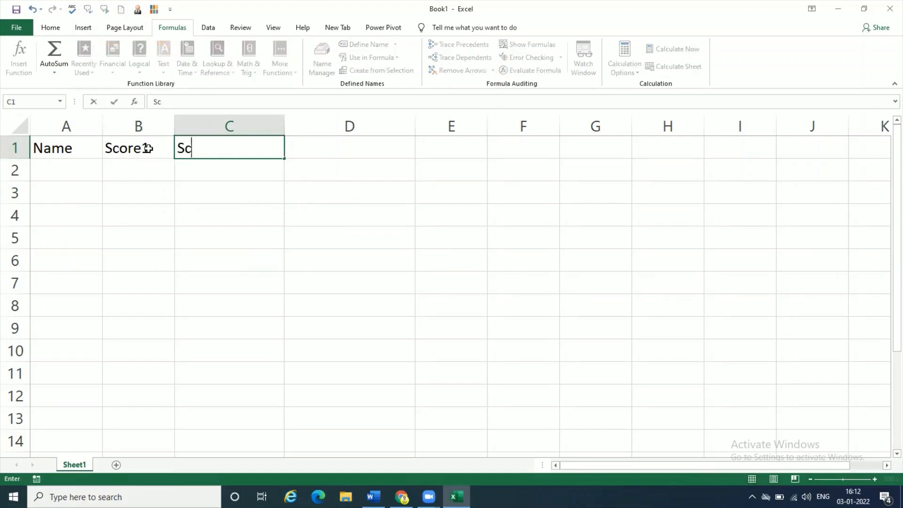
key("BackSpace")
key("BackSpace")
key("BackSpace")
key("BackSpace")
key("BackSpace")
left_click(148, 148)
key("Delete")
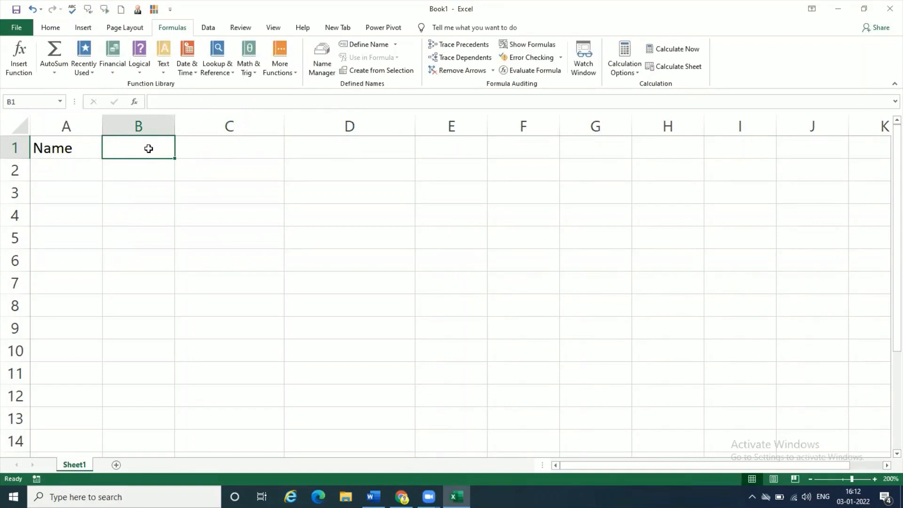
- Enter the headers "Test 1", "Test 2" and "Result" in cells B1, C1 and D1
type("Test 1")
double_click(225, 149)
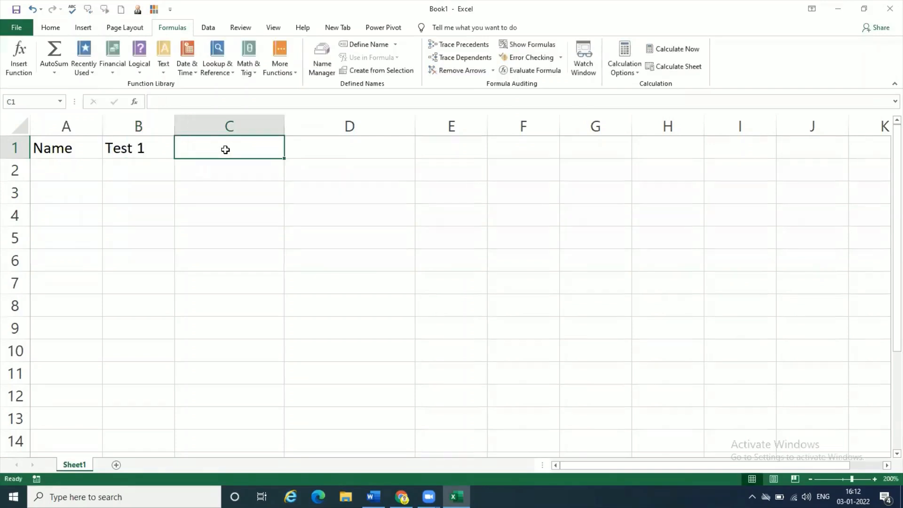
type("Test 2")
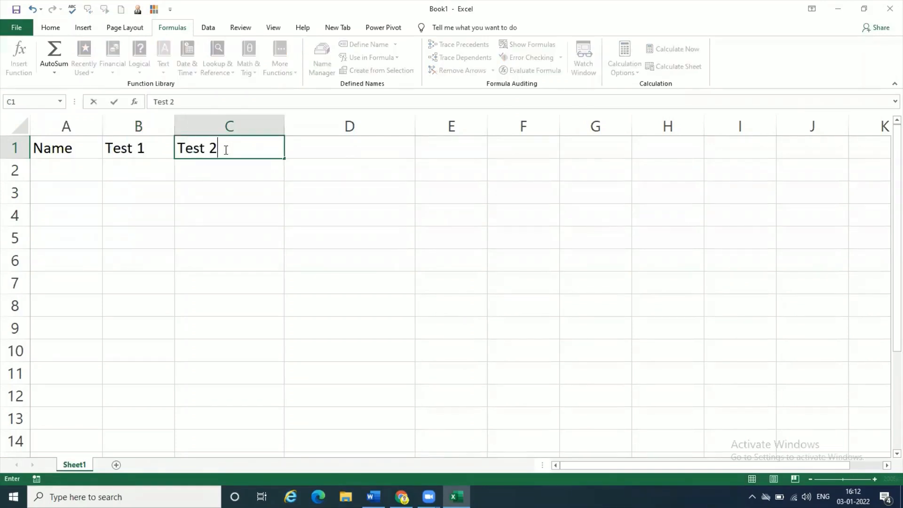
left_click(353, 150)
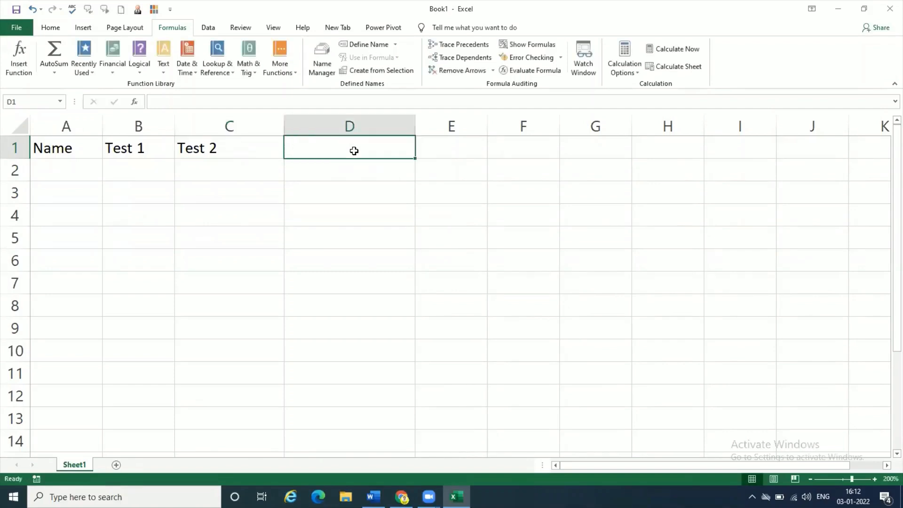
type("Result")
key("Return")
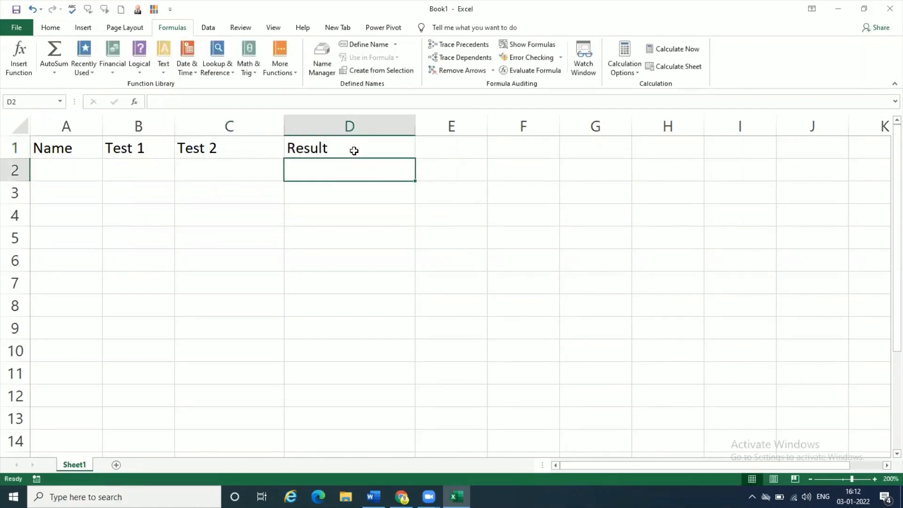
- Fill the Name column with a, d, g and v in cells A2 to A5
left_click(79, 166)
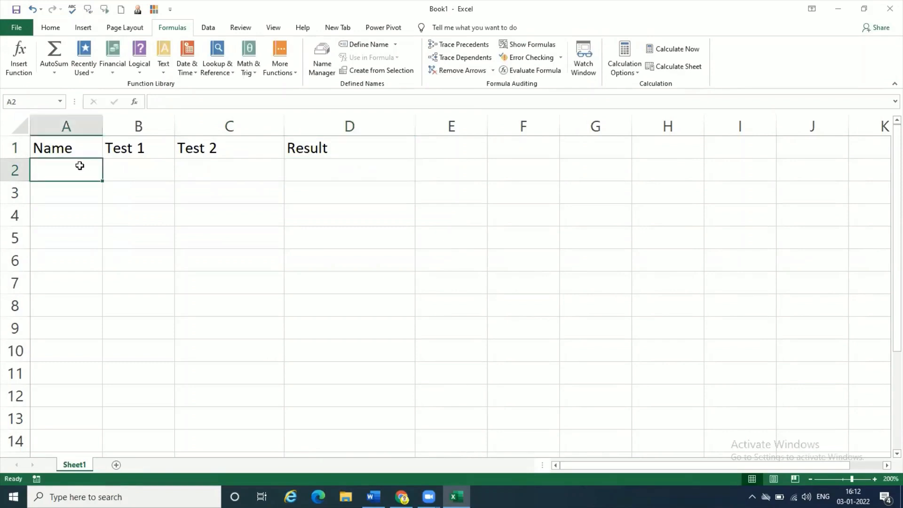
type("a")
key("Return")
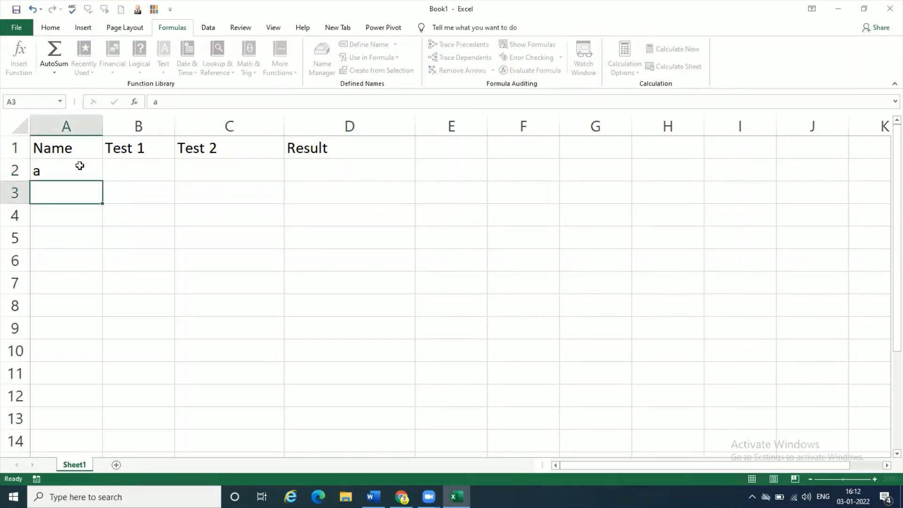
type("d")
key("Return")
type("g")
key("Return")
type("v")
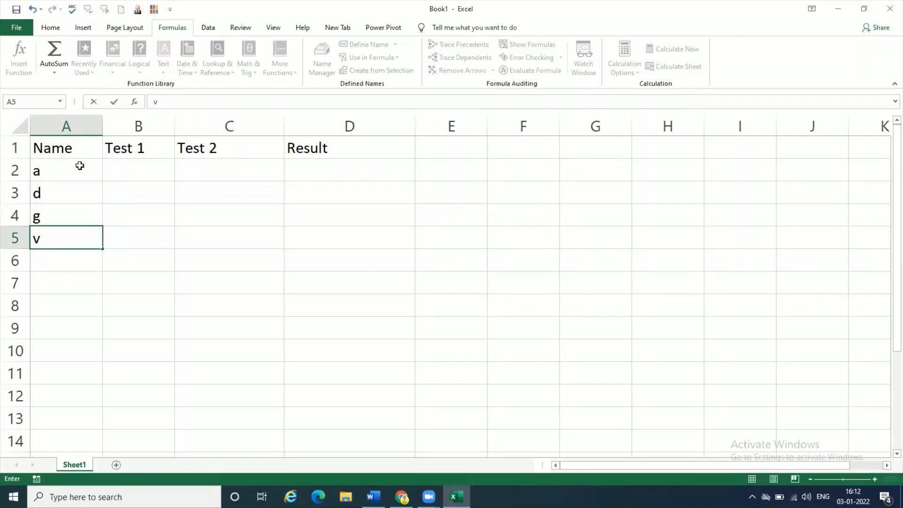
key("Tab")
- Enter the Test 1 scores 92, 65, 77 and 83 in cells B2 to B5
key("Up")
key("Up")
key("Up")
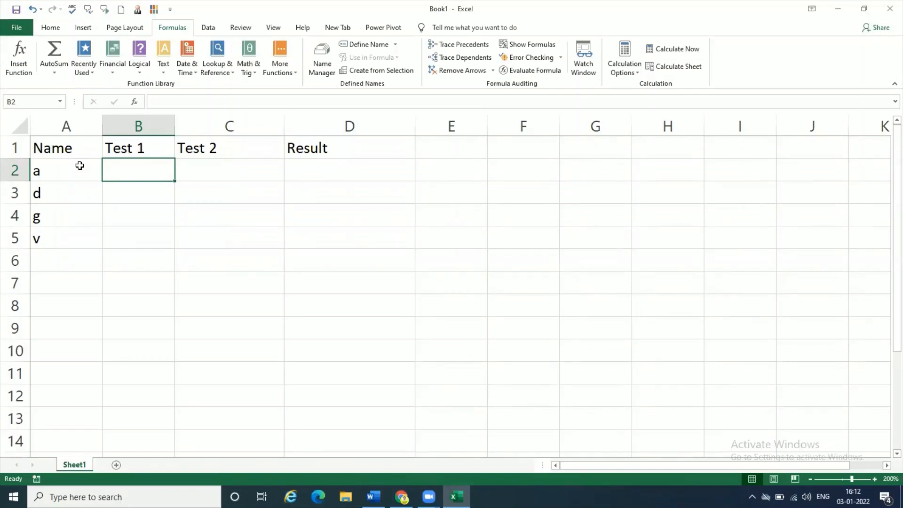
type("92")
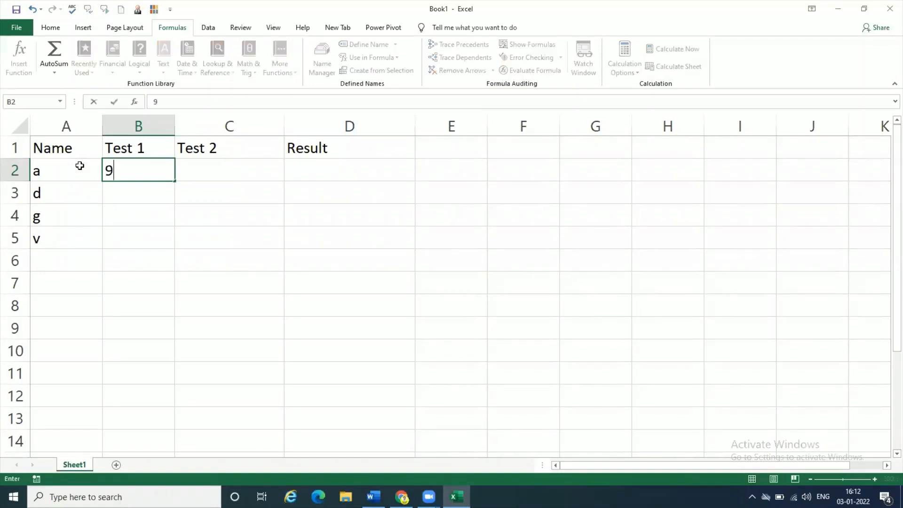
key("Return")
type("65")
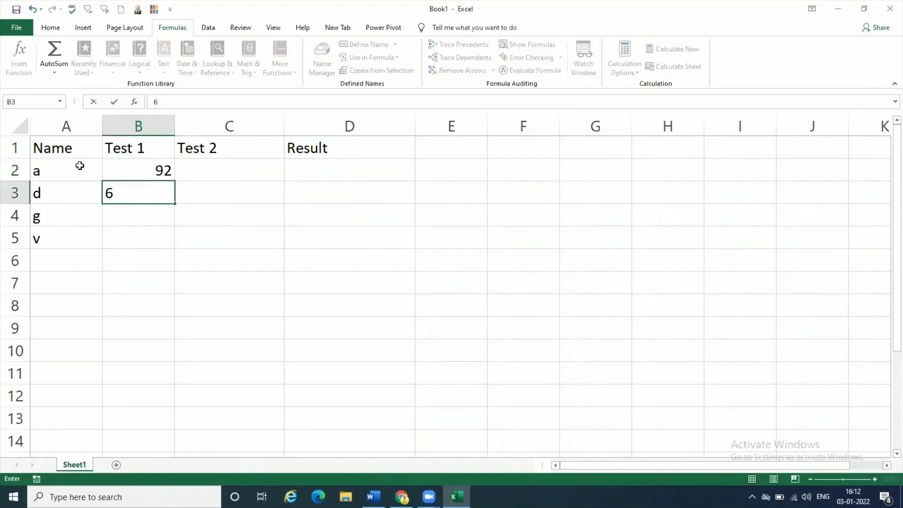
key("Return")
type("77")
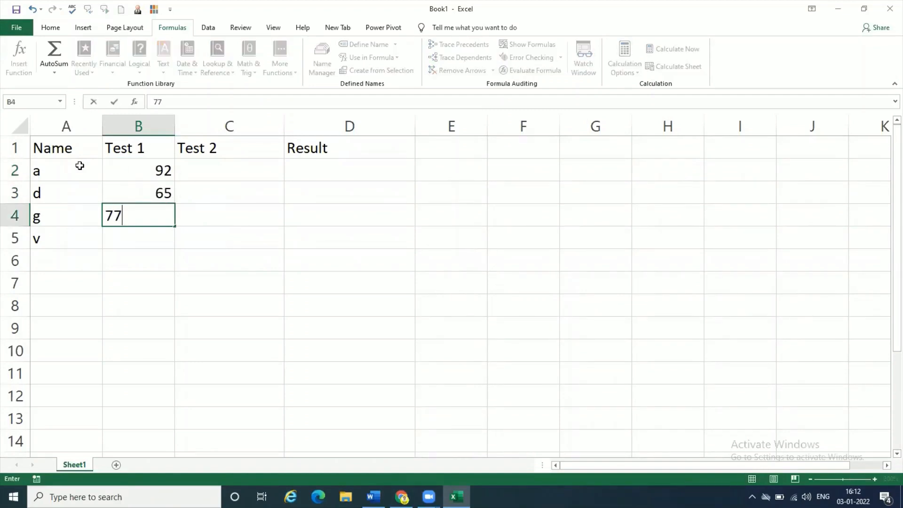
key("Return")
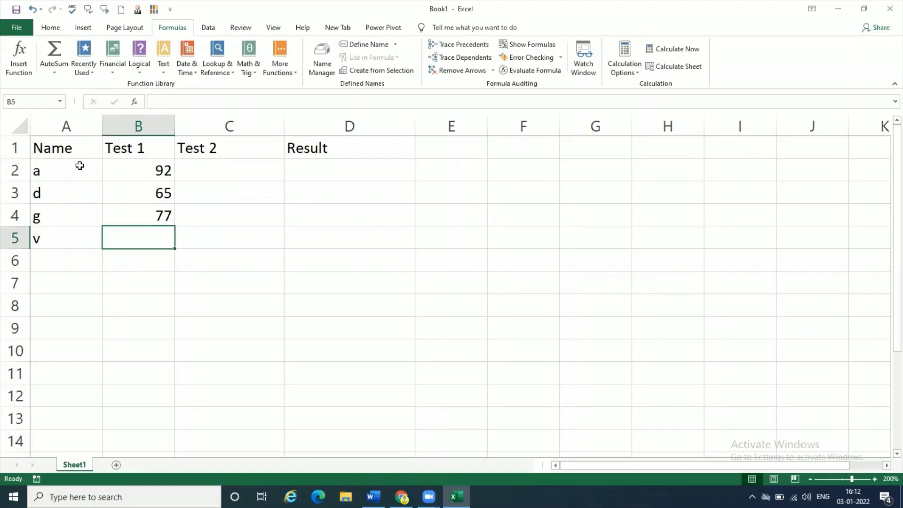
type("83")
key("Return")
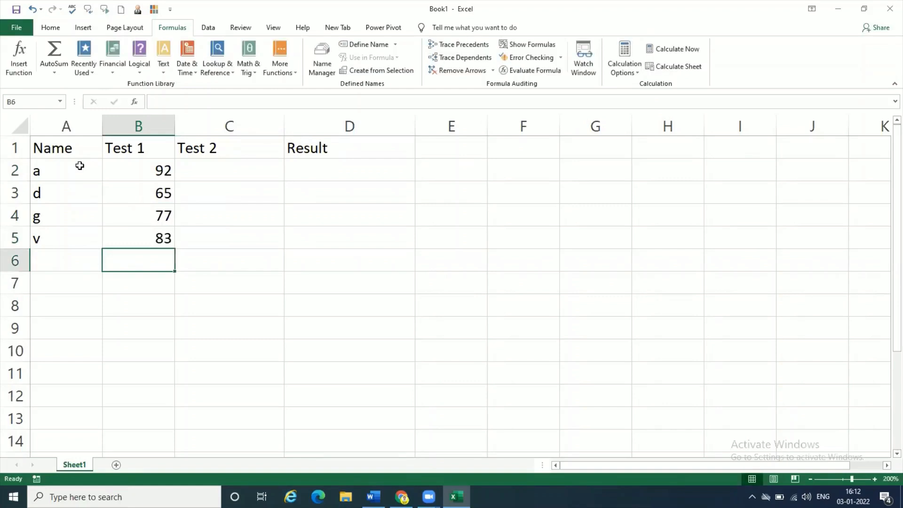
- Enter the Test 2 scores 84, 91, 65 and 56 in cells C2 to C5
key("Up")
key("Right")
key("Right")
key("Up")
key("Left")
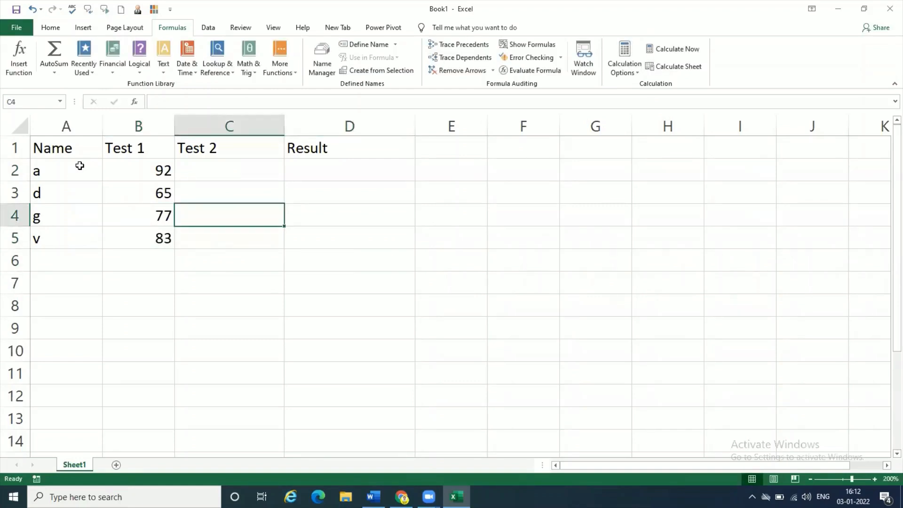
key("Up")
key("Up")
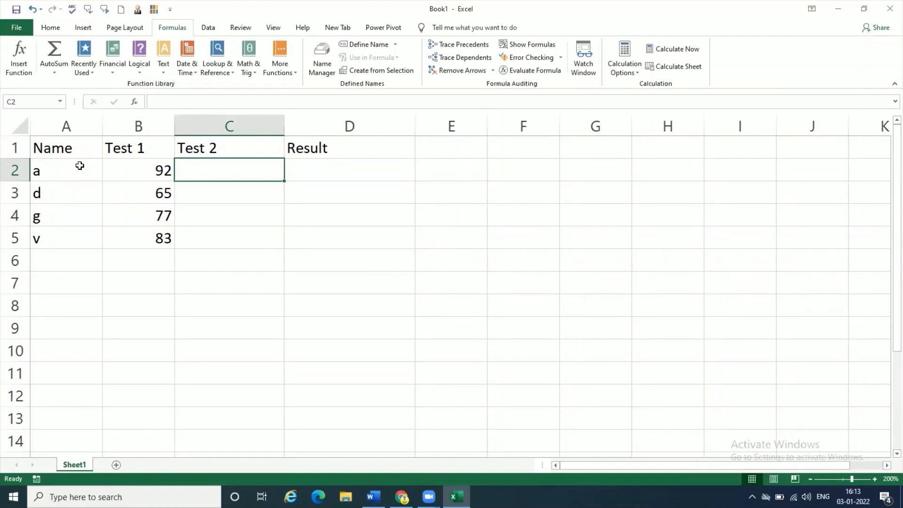
type("84")
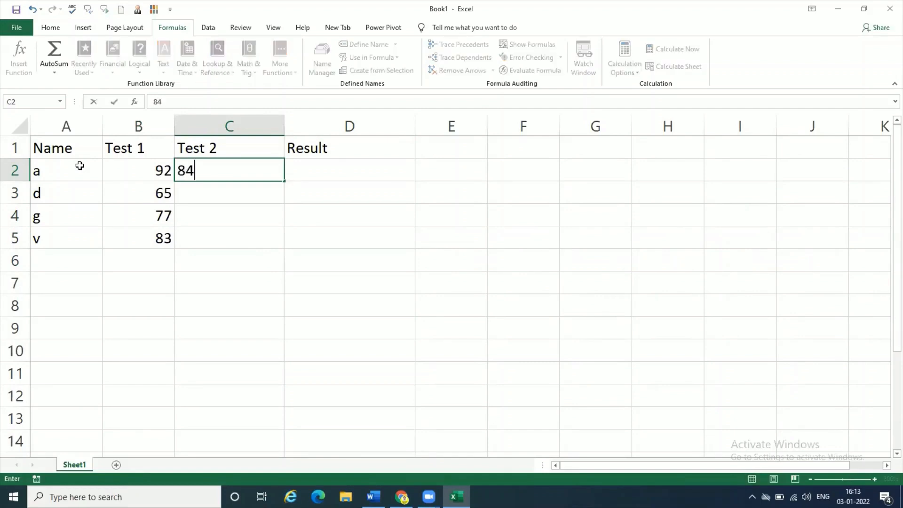
key("Return")
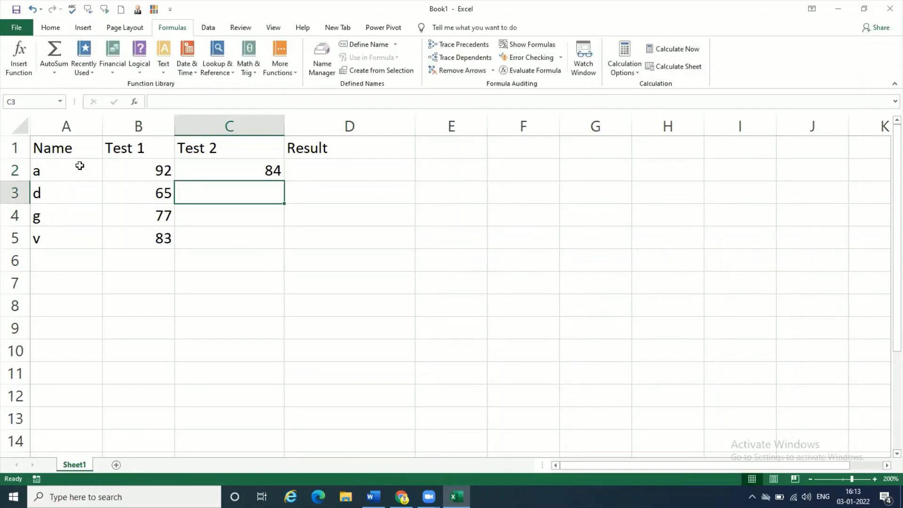
type("91")
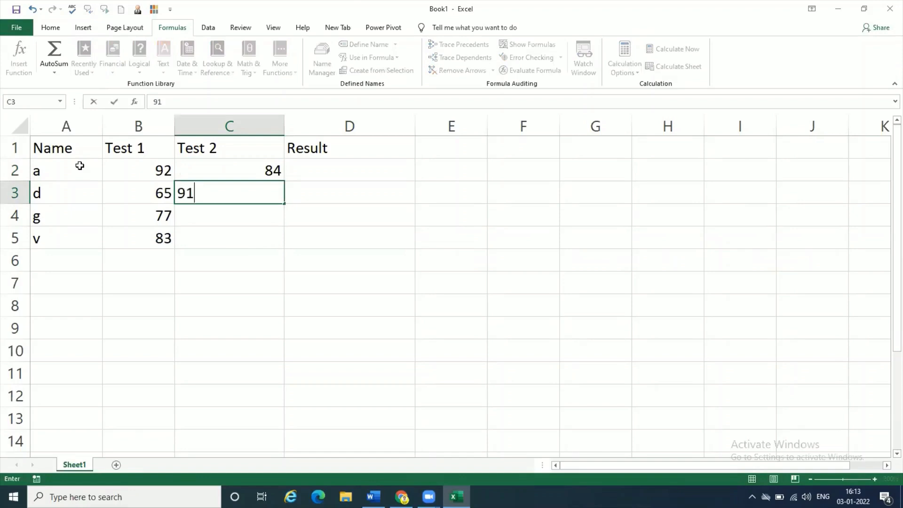
key("Return")
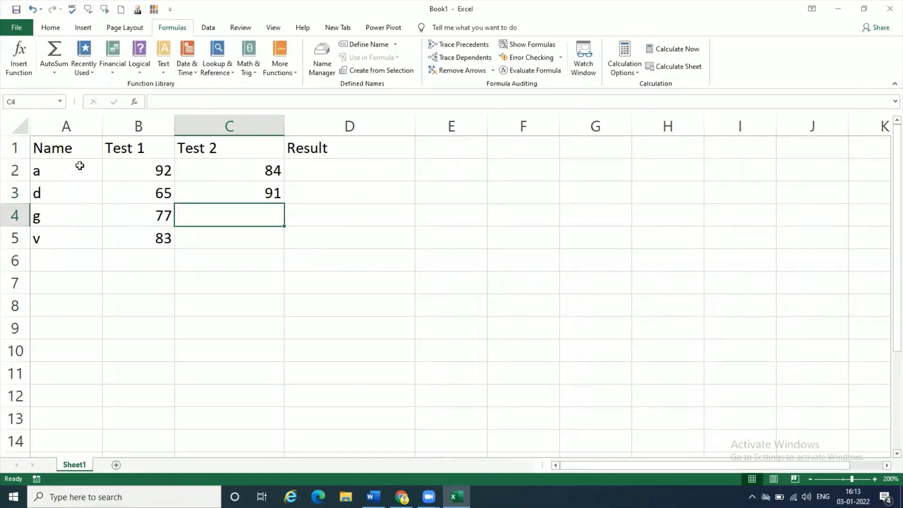
type("65")
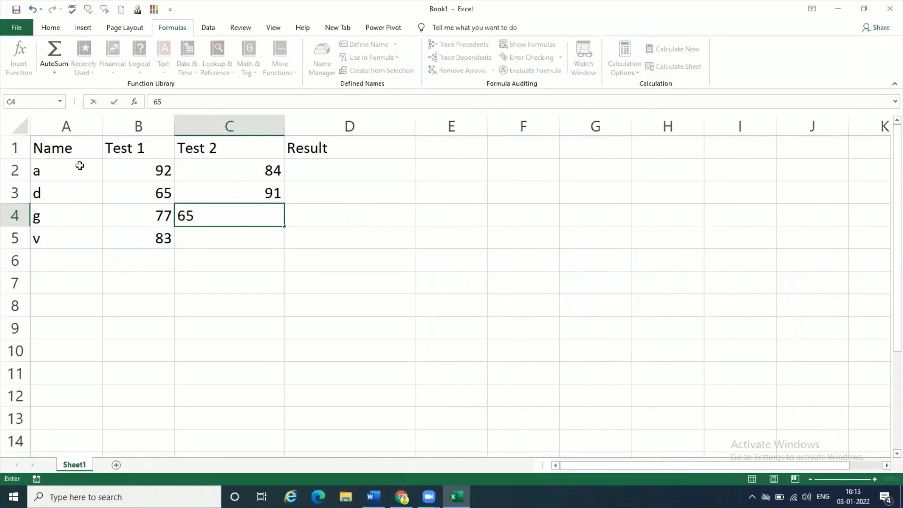
key("Return")
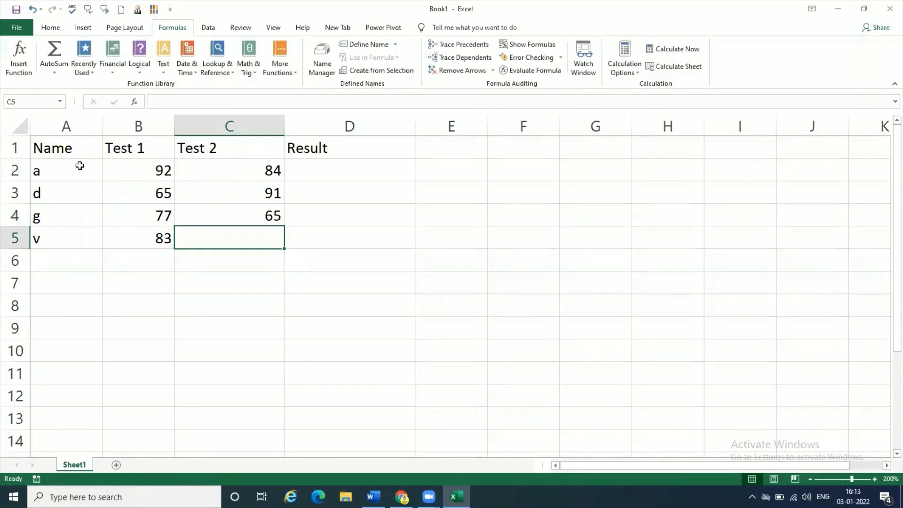
type("6")
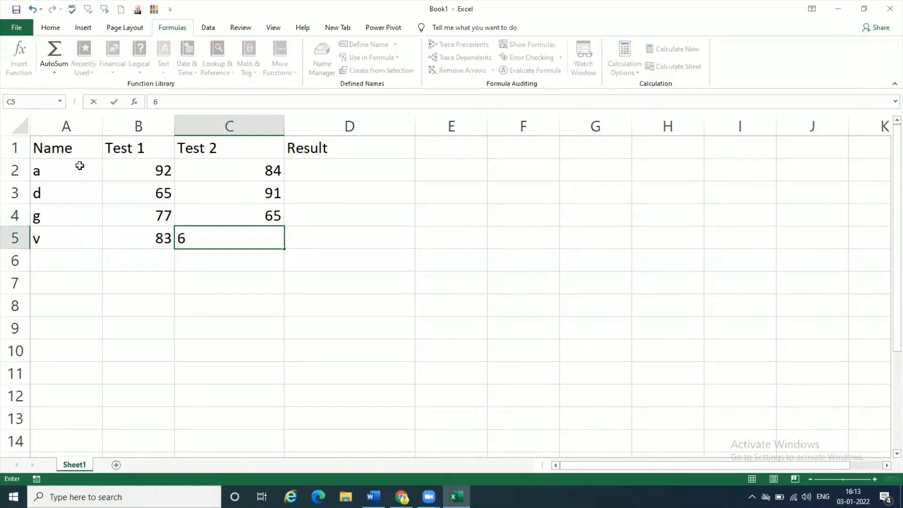
key("BackSpace")
type("56")
key("Return")
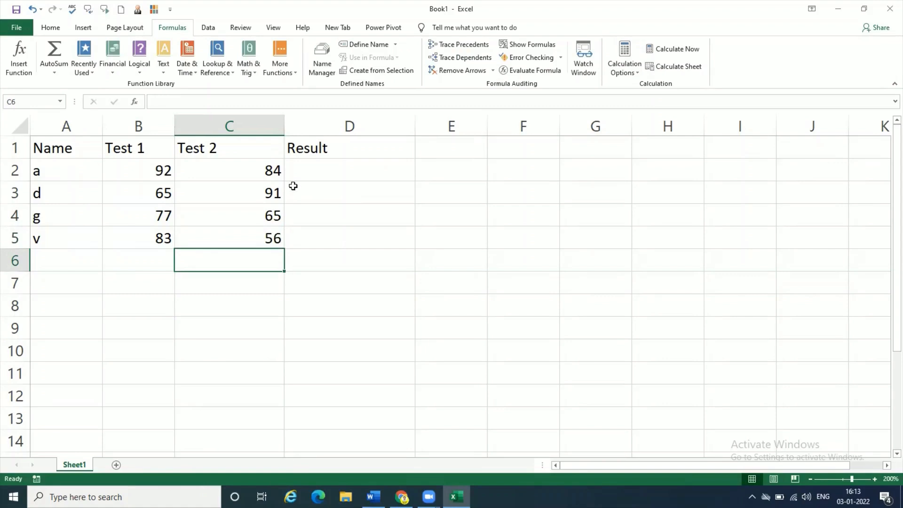
- Start an OR function in D2 using its function arguments dialog, with B2>70 as the first condition
left_click(321, 170)
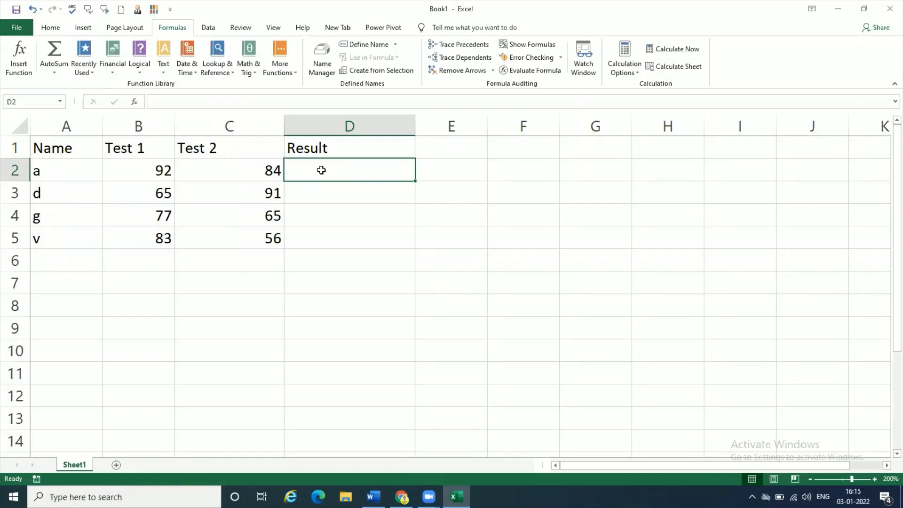
type("=")
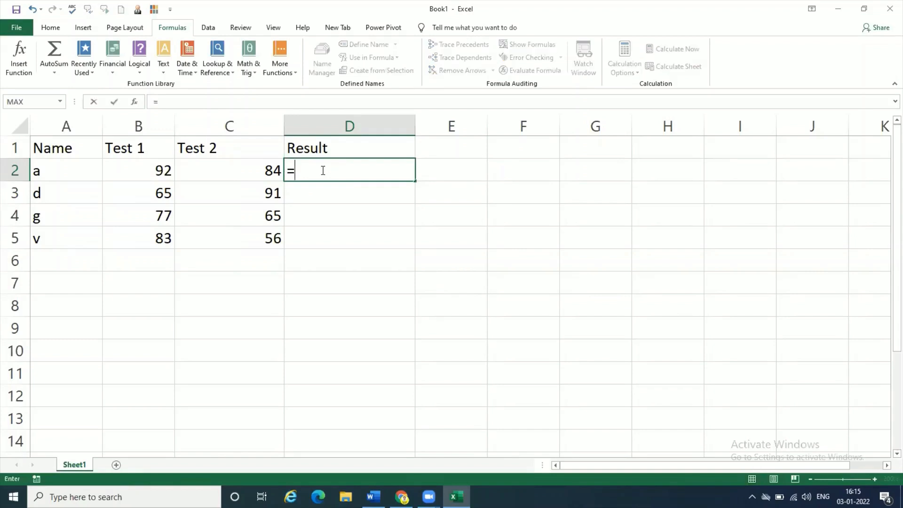
type("or")
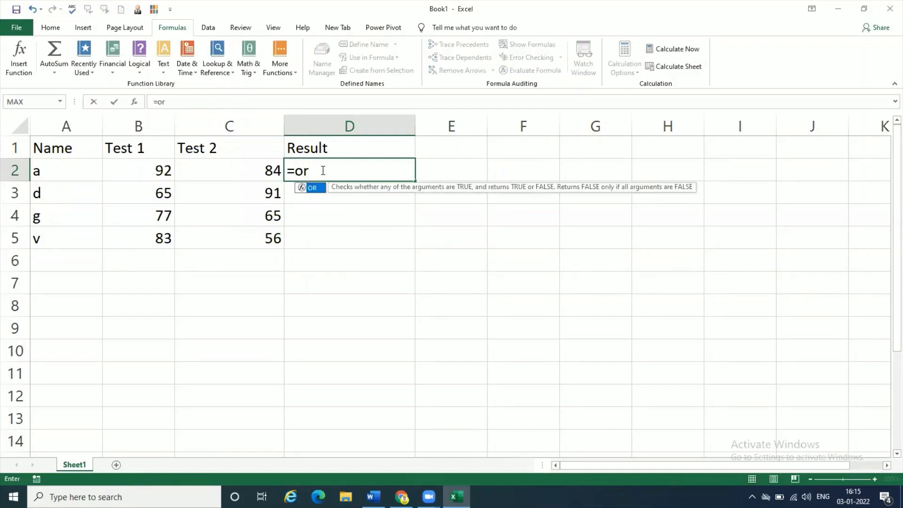
key("Tab")
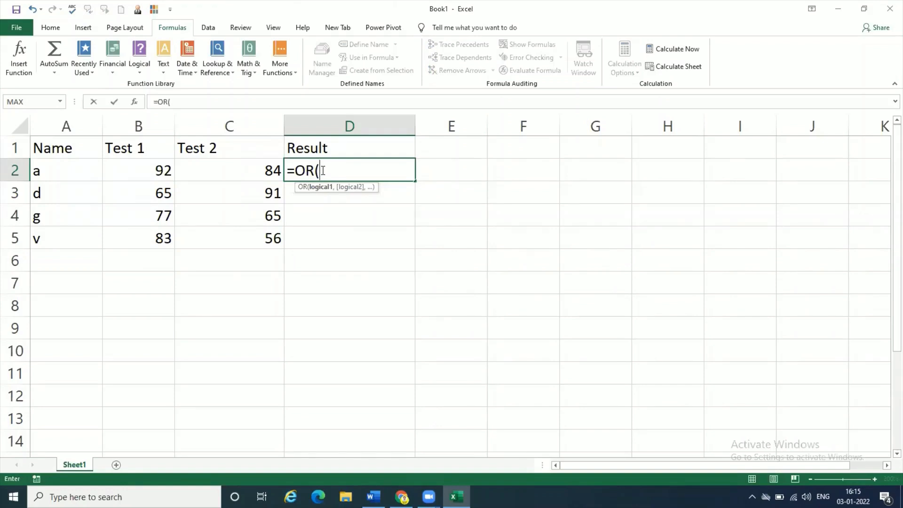
left_click(135, 101)
left_click_drag(652, 133, 553, 210)
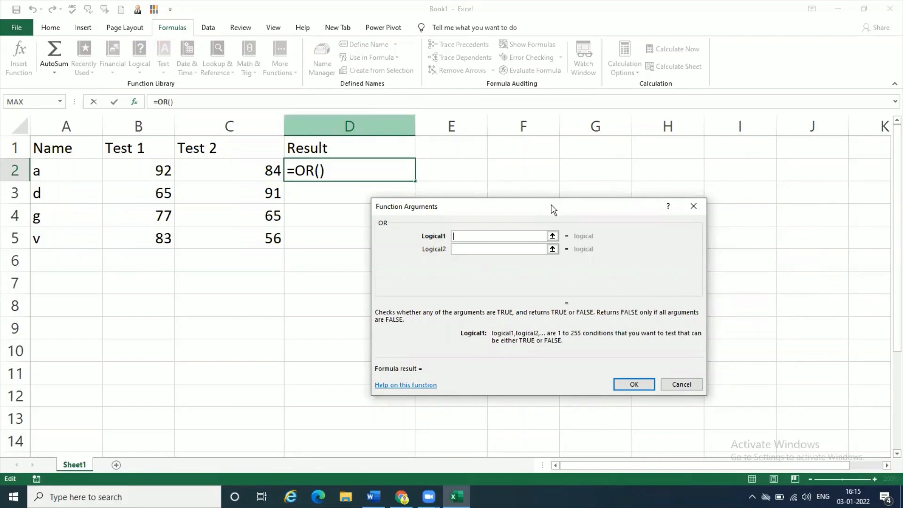
left_click(162, 171)
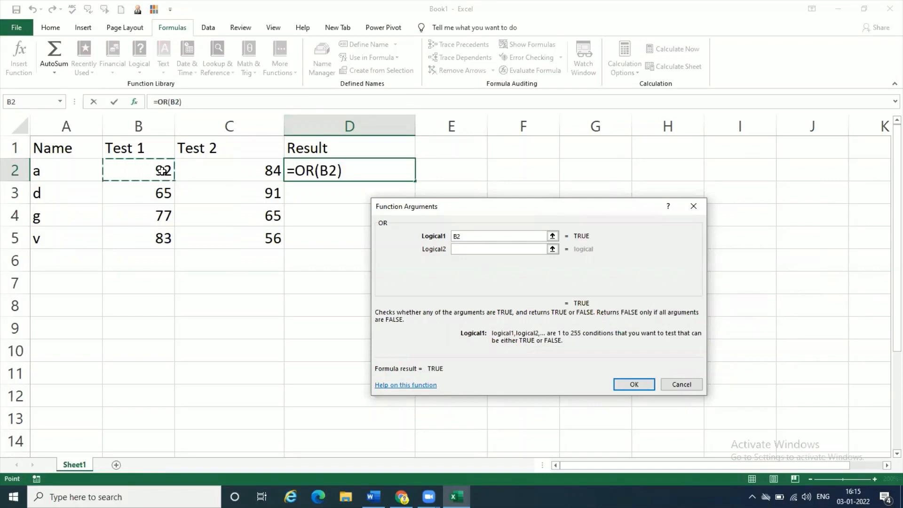
type(">")
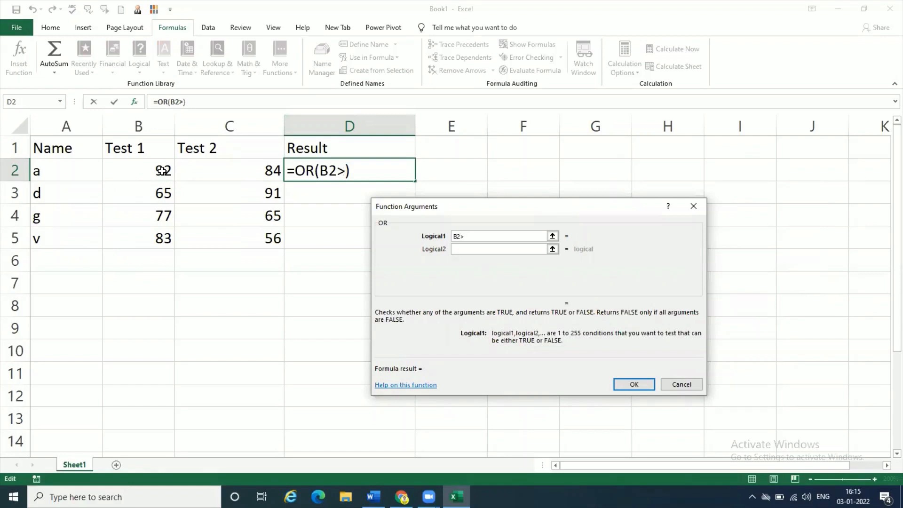
type("70")
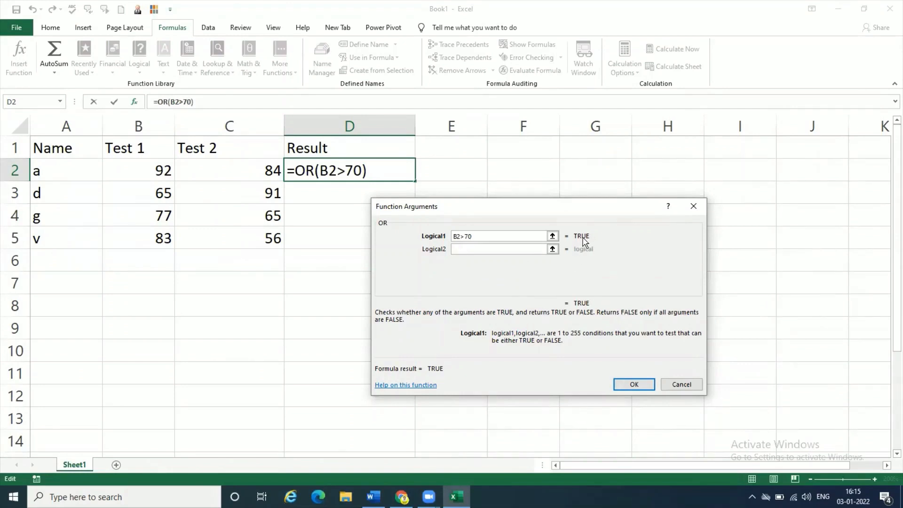
- Complete the OR formula in D2 with C2>70 as the second condition and fill it down to D5
left_click(493, 249)
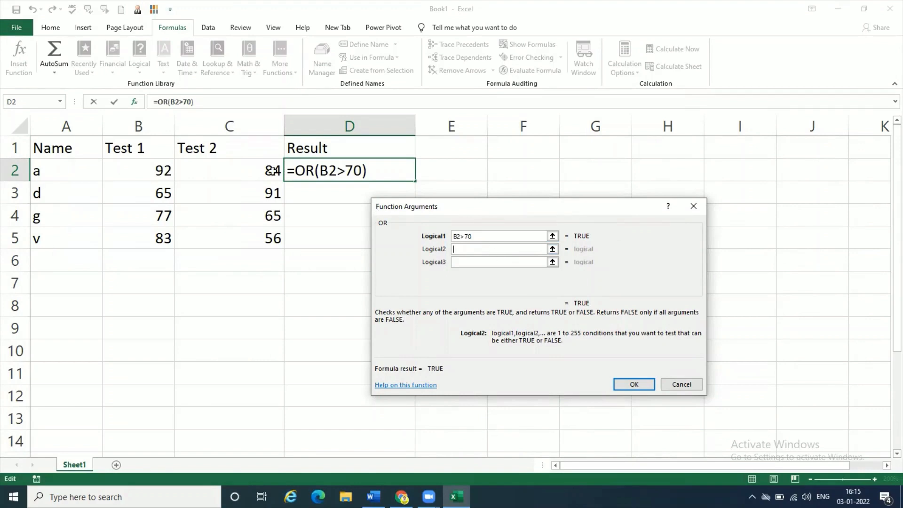
left_click(257, 165)
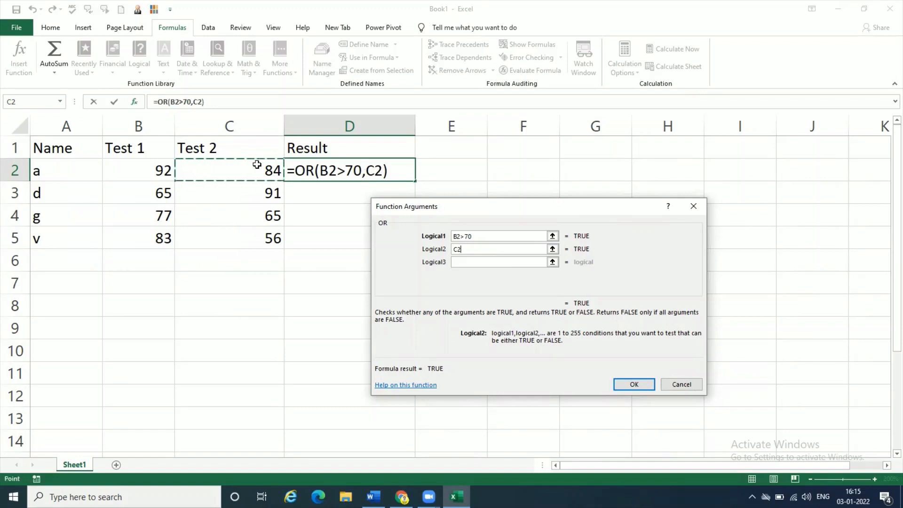
type(">")
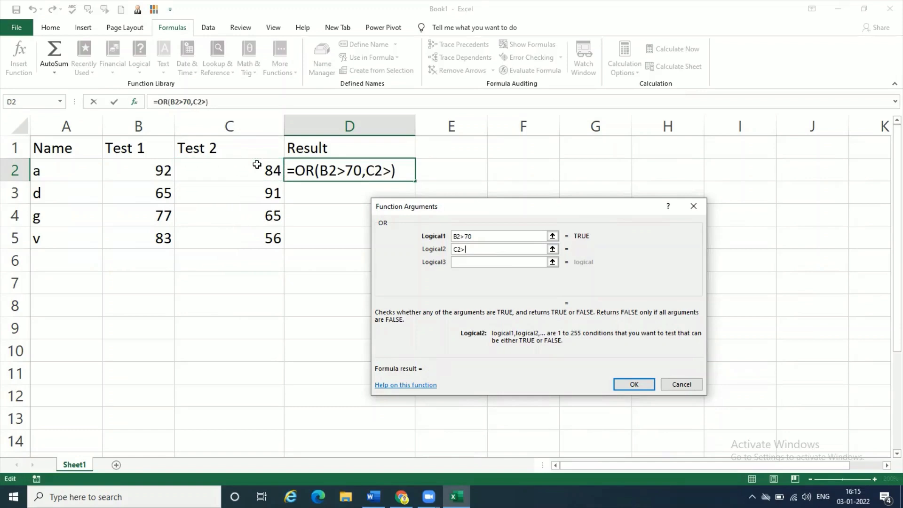
type("70")
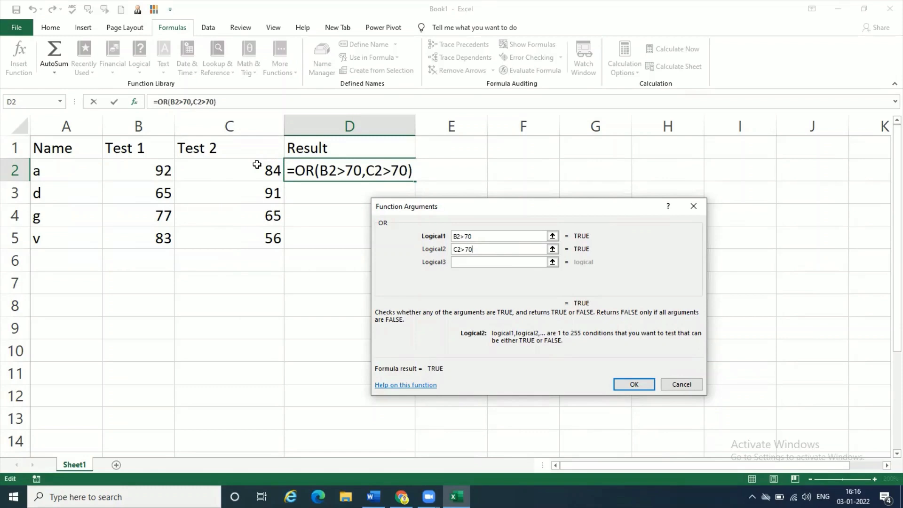
left_click(633, 385)
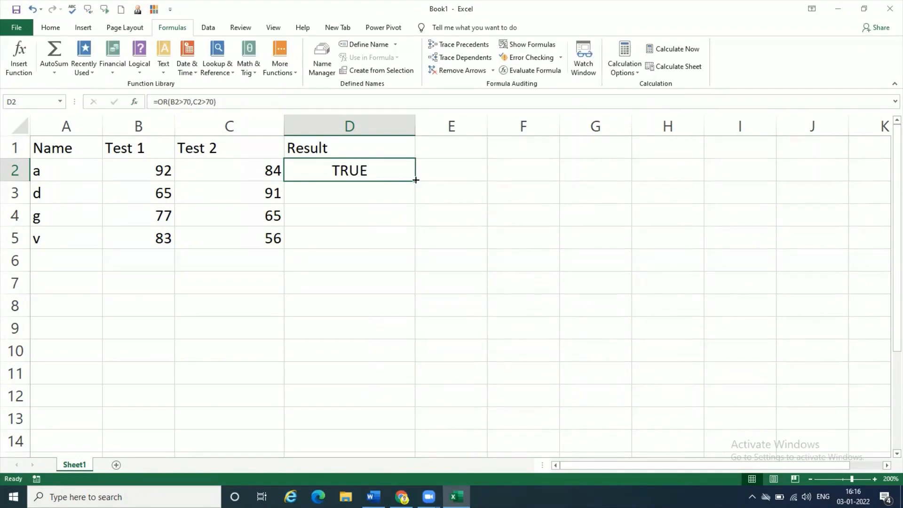
left_click_drag(416, 179, 416, 243)
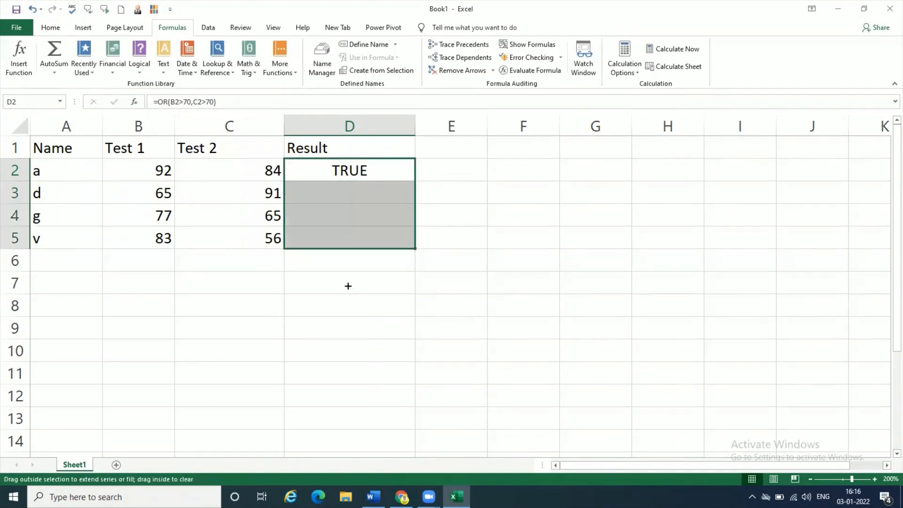
left_click(352, 287)
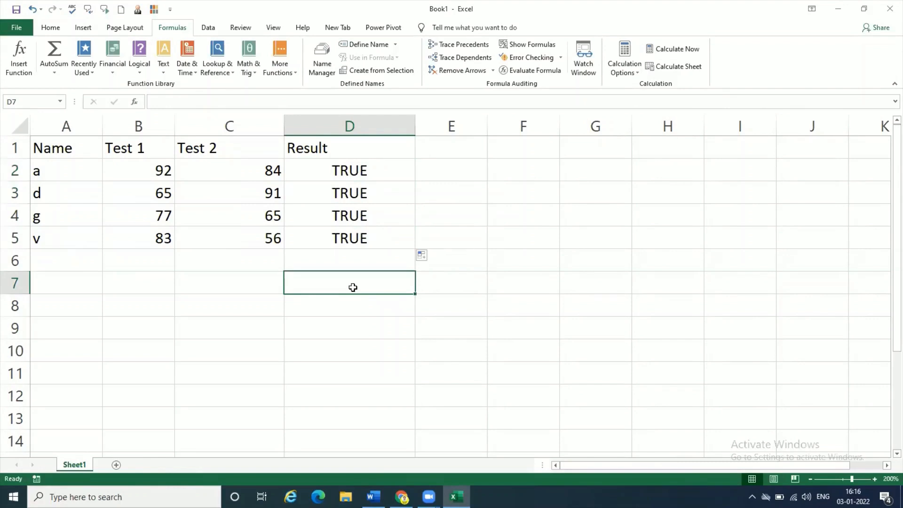
- Compare the Test 1 and Test 2 scores in rows 2 to 5 with the OR results in the Result column
left_click(358, 167)
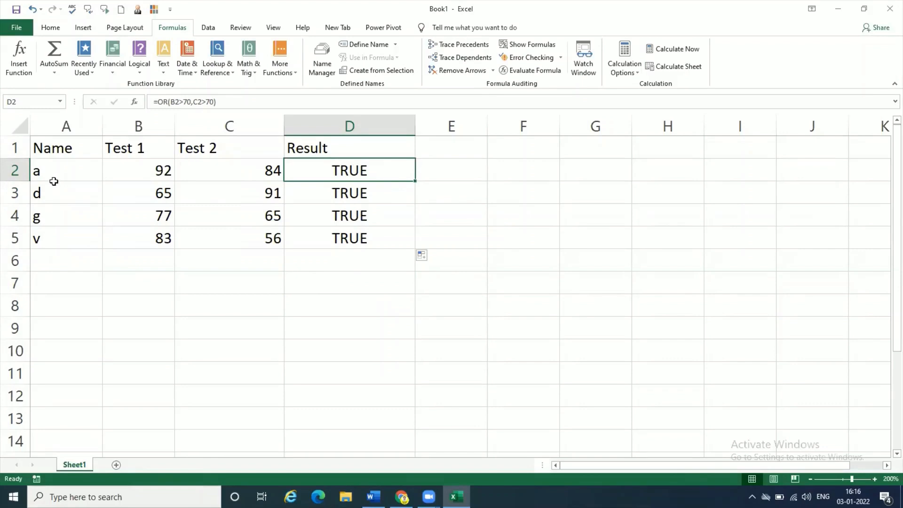
left_click(154, 173)
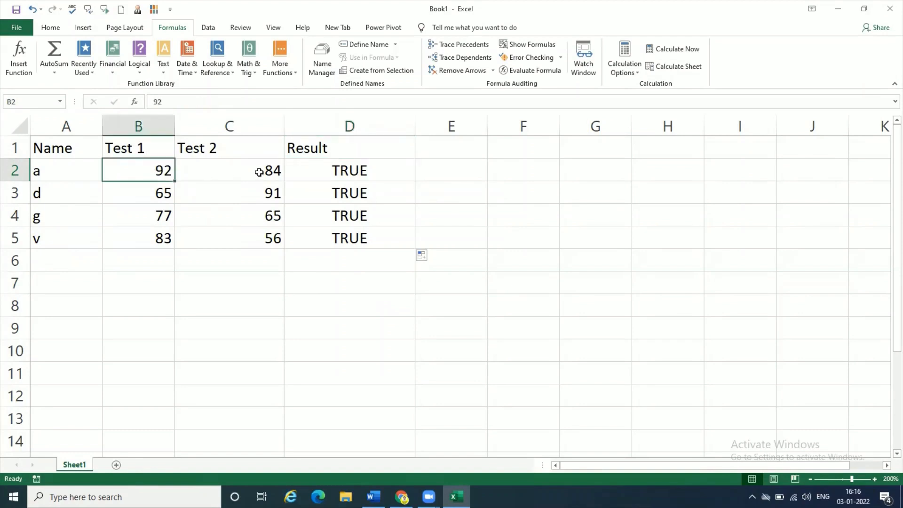
left_click(366, 176)
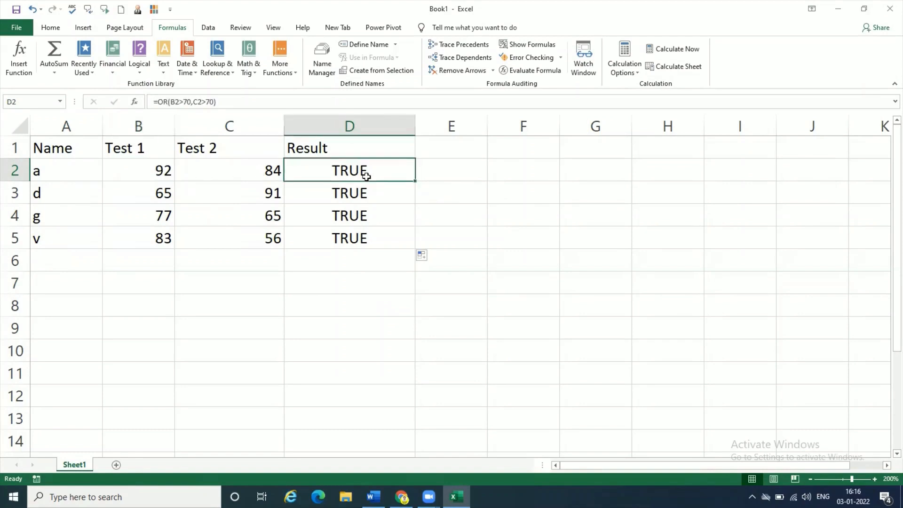
left_click(138, 195)
left_click(272, 193)
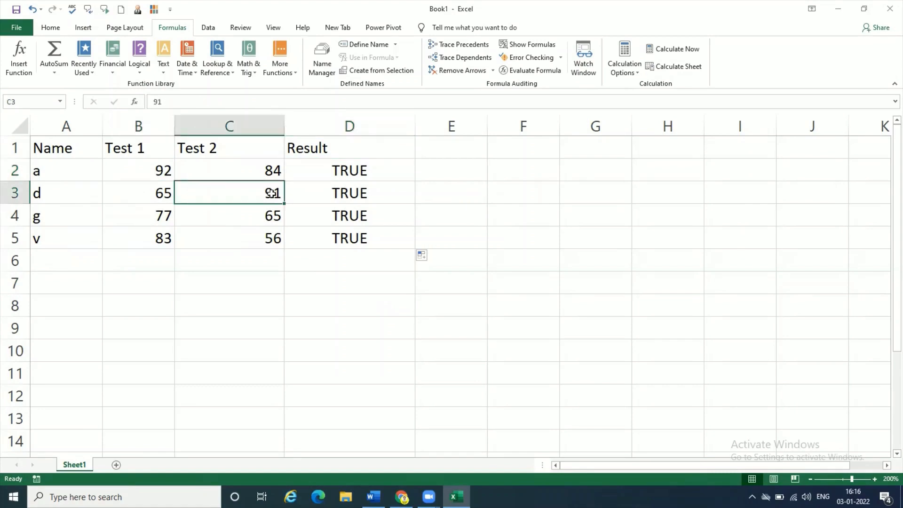
left_click(341, 198)
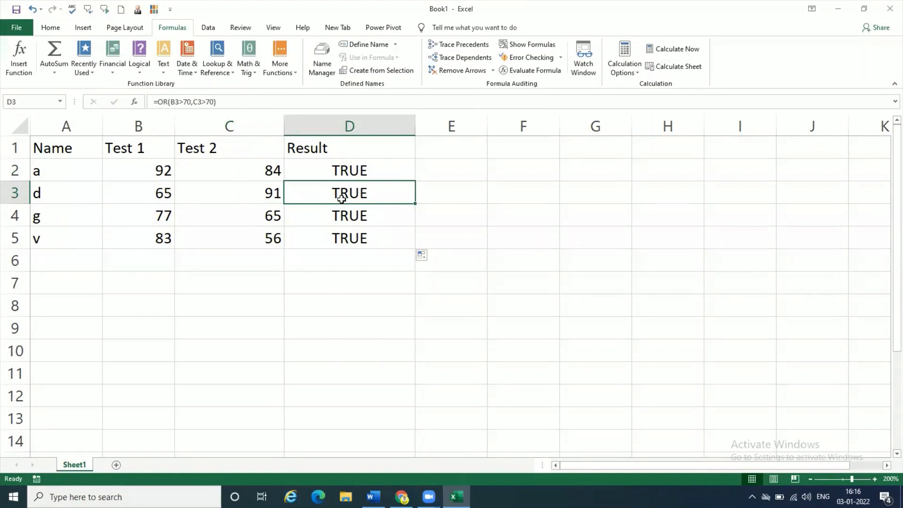
left_click(158, 215)
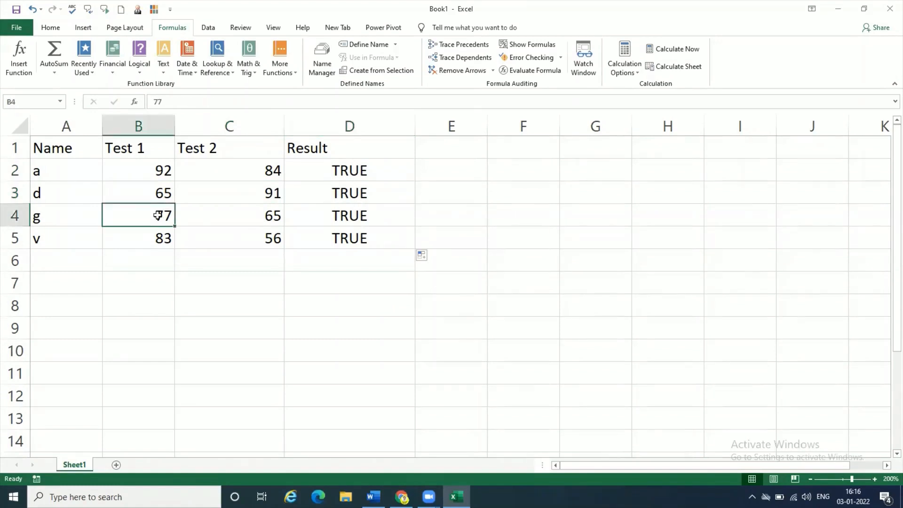
left_click(250, 220)
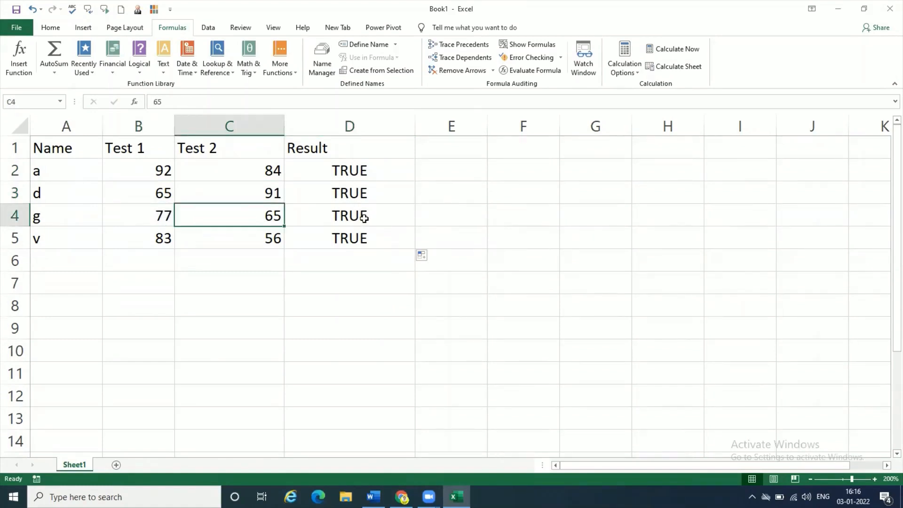
left_click(161, 240)
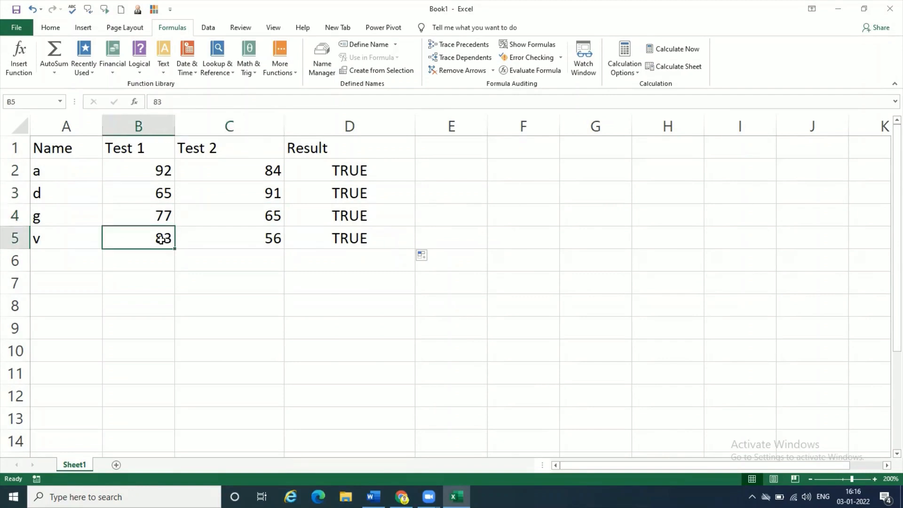
left_click(253, 240)
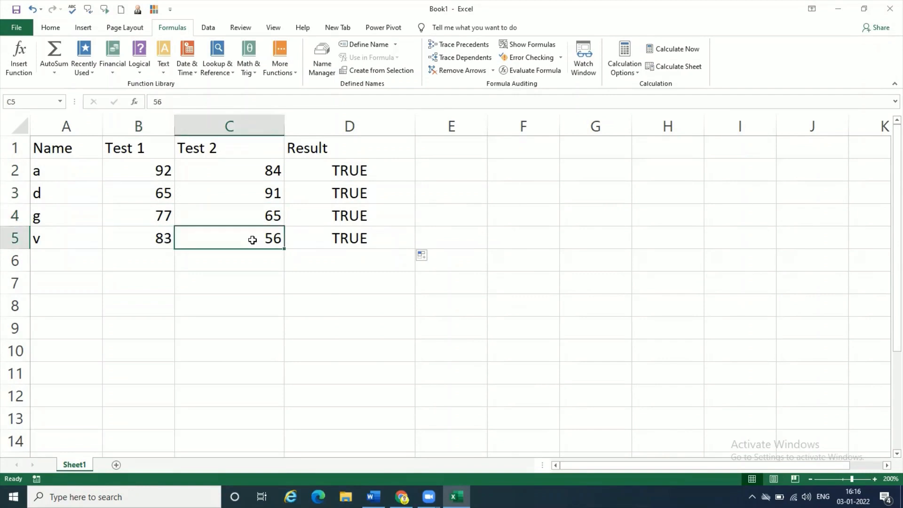
left_click(315, 242)
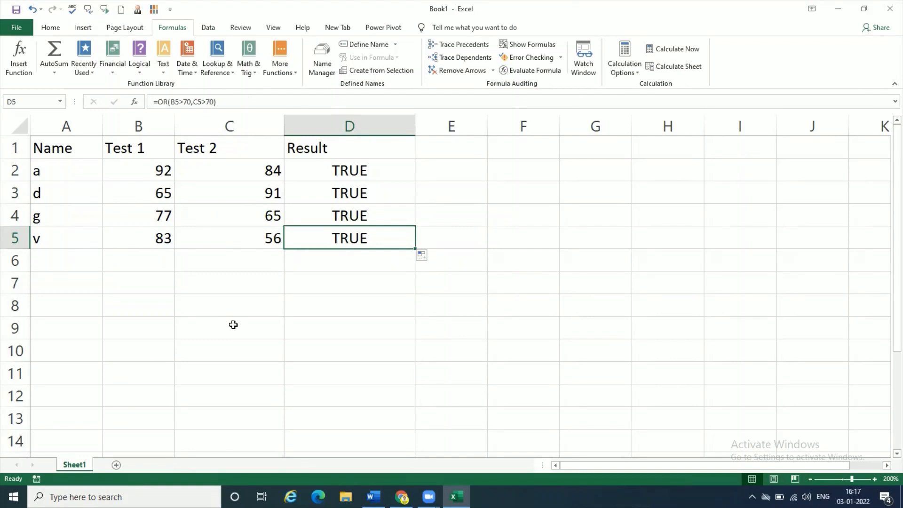
- Set the Test 2 score in cell C3 to 67
left_click(261, 197)
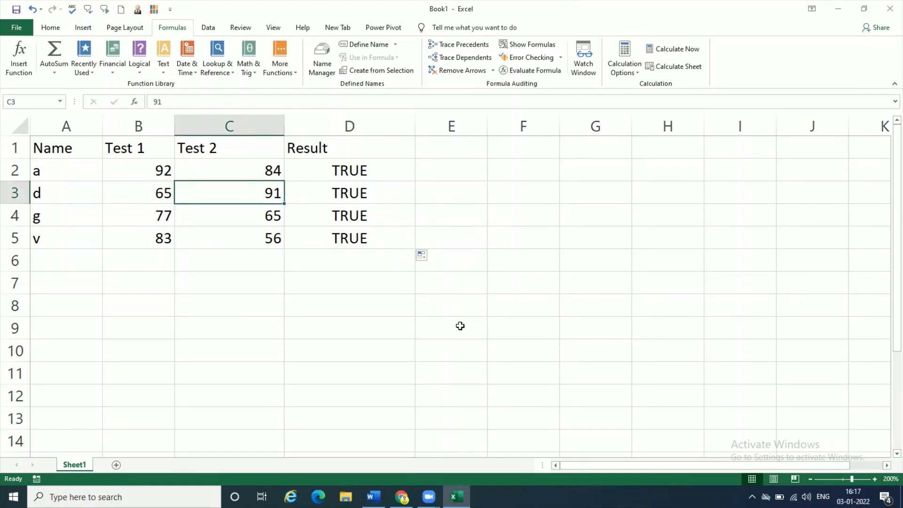
type("67")
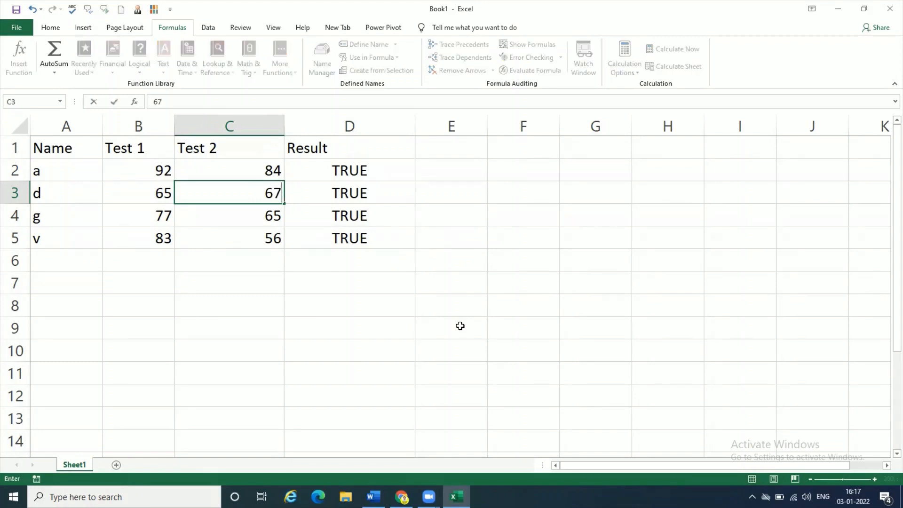
key("Return")
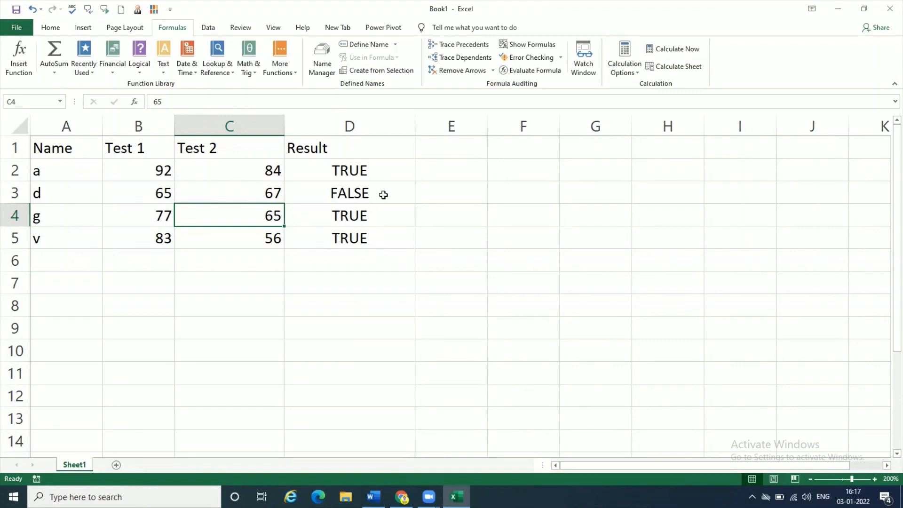
- Examine the OR formula in D2, both in the cell and in its function arguments dialog
left_click(382, 176)
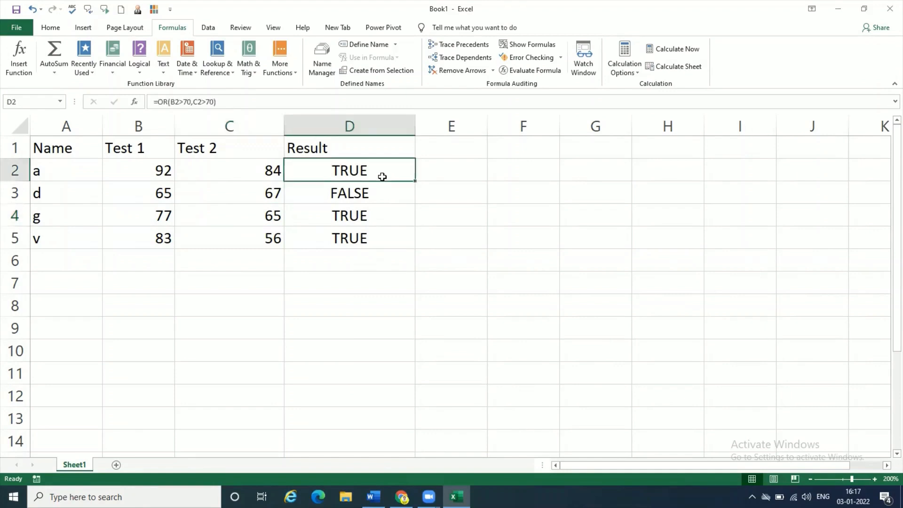
double_click(385, 174)
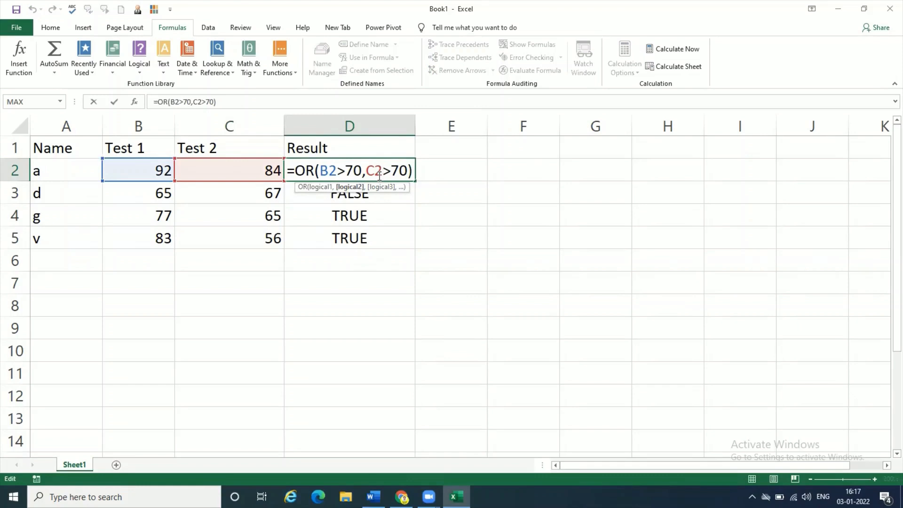
key("ctrl+Return")
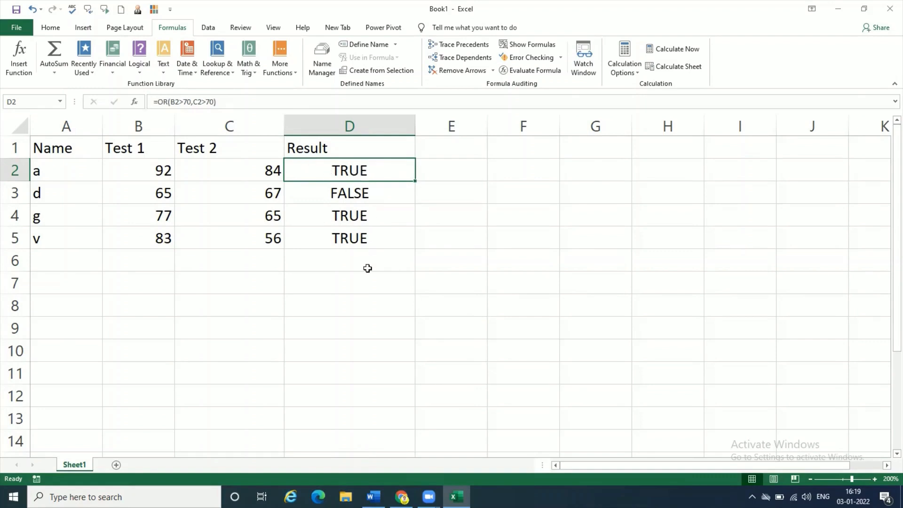
left_click(135, 101)
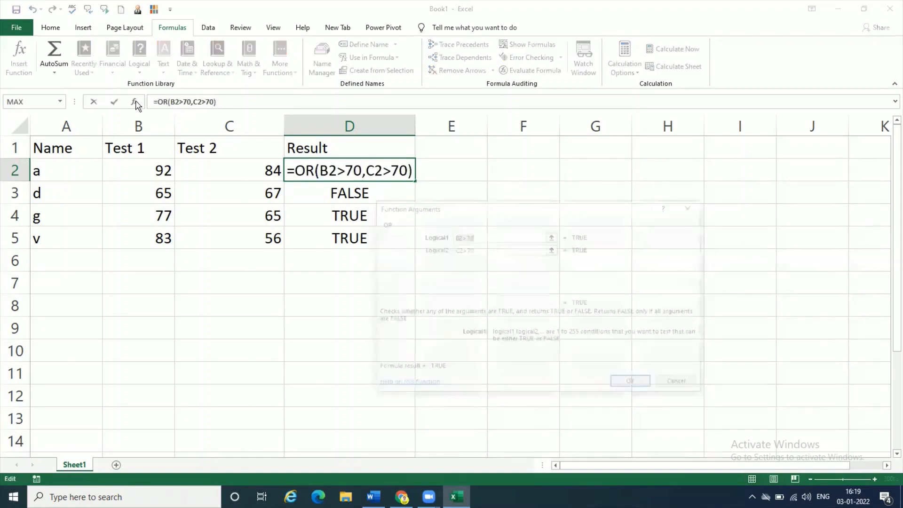
left_click_drag(535, 208, 503, 192)
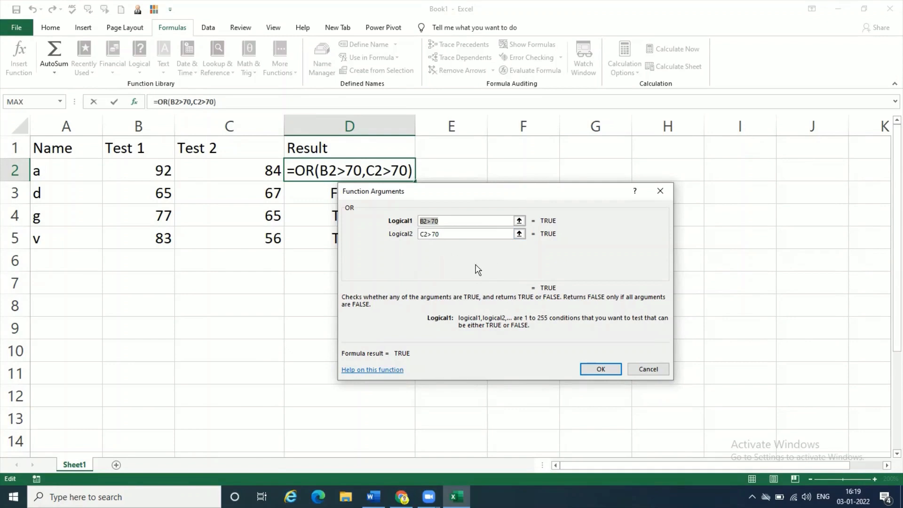
left_click(648, 369)
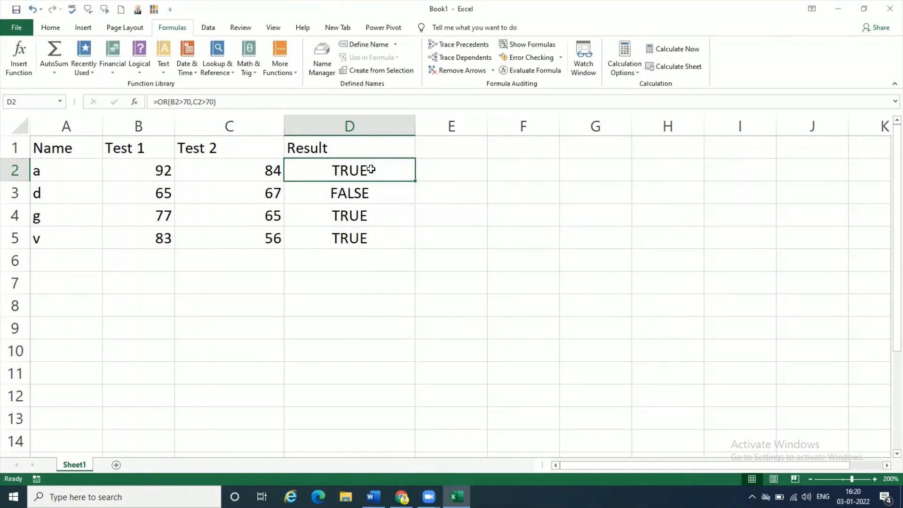
- Wrap the OR formula in D2 in an IF function that returns "PASS" when true and "FAIL" when false
left_click(159, 101)
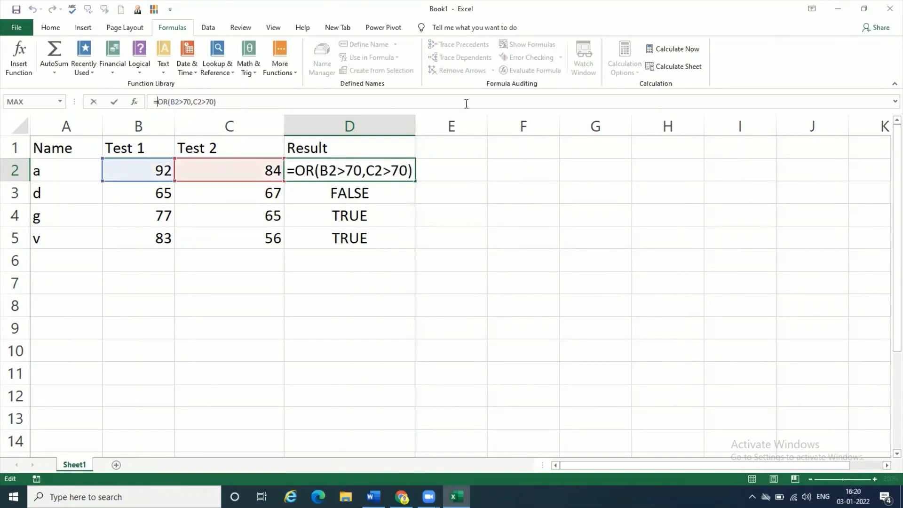
type("IF")
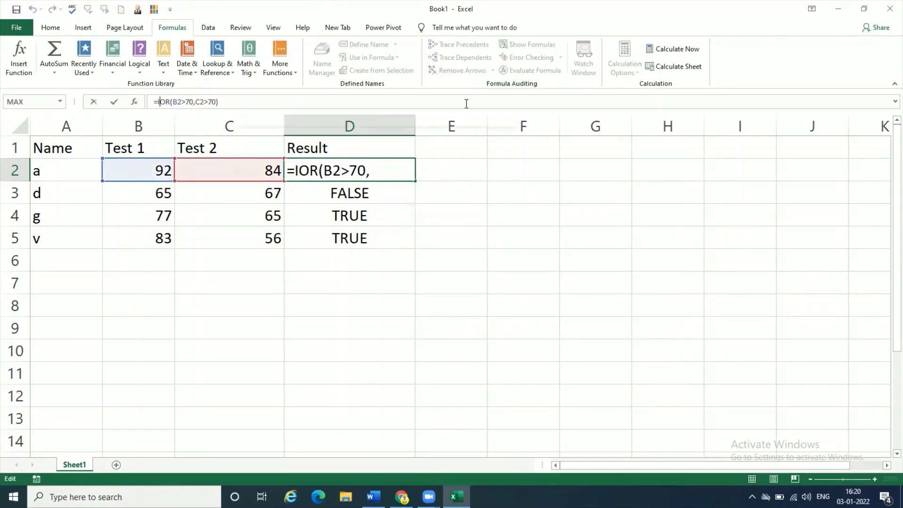
type("(")
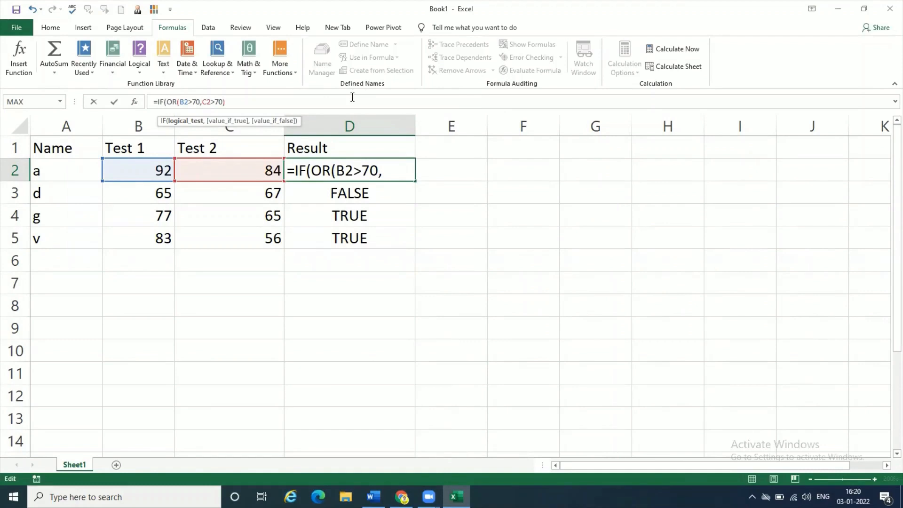
type(",")
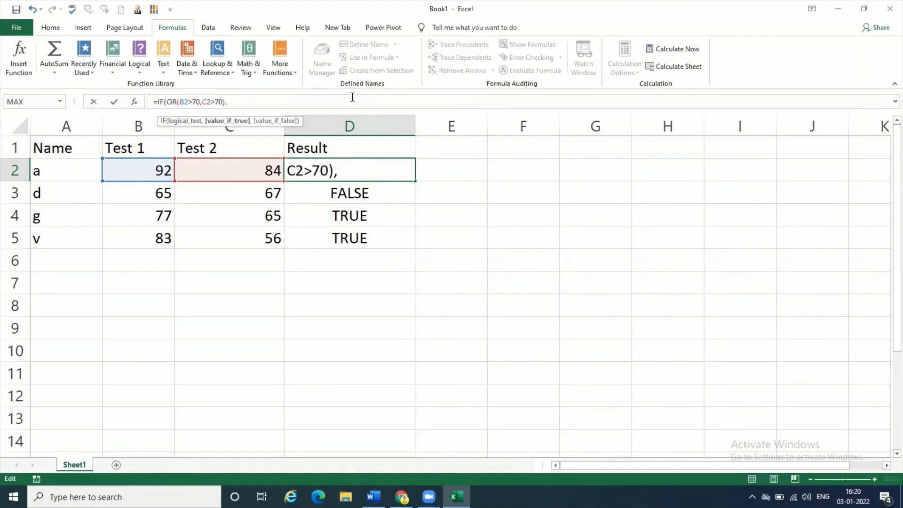
type("'")
type("\"")
type("PASS")
type("\"")
type(",\"FAI")
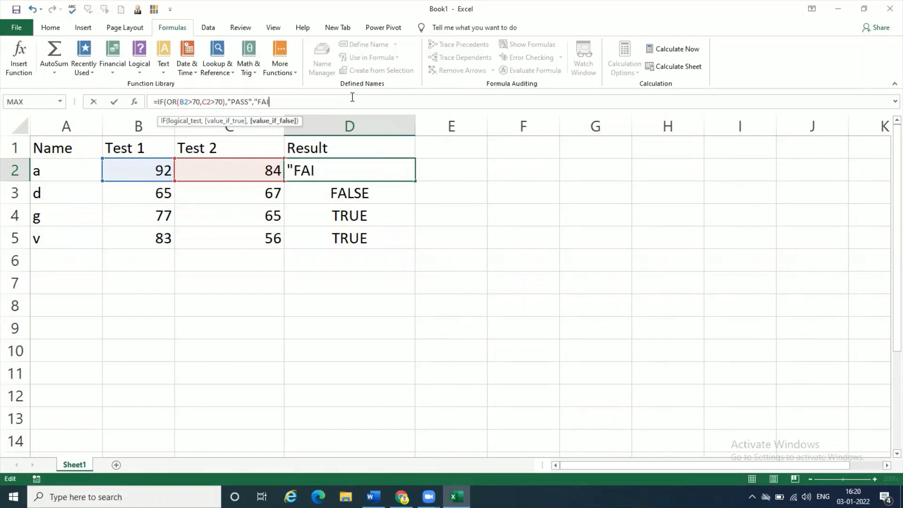
type("L\")")
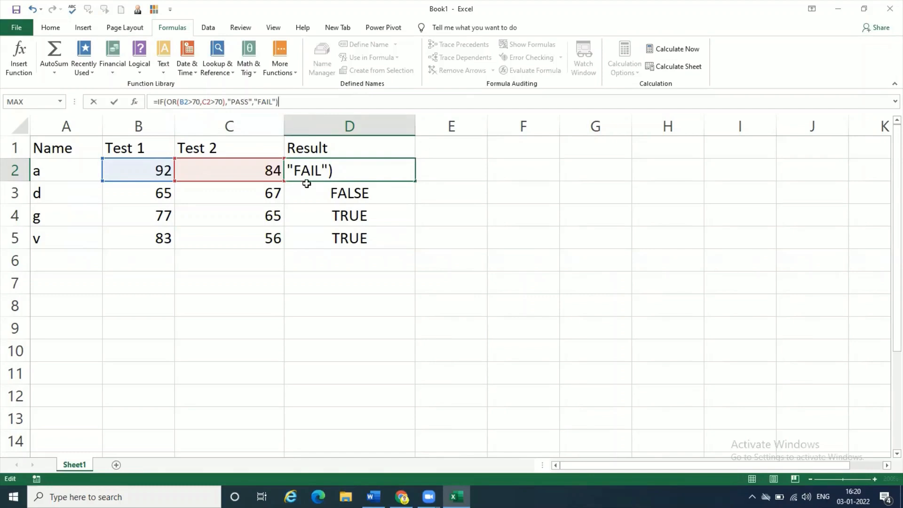
left_click(314, 171)
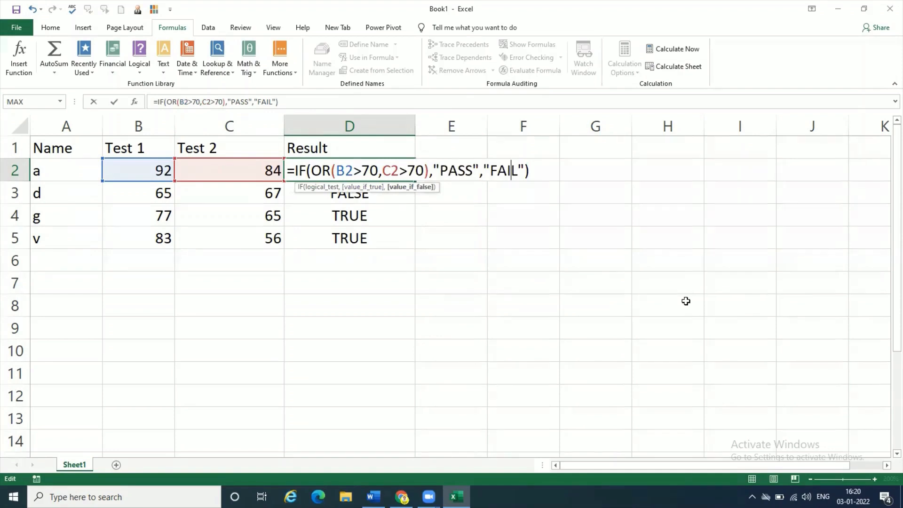
left_click(539, 171)
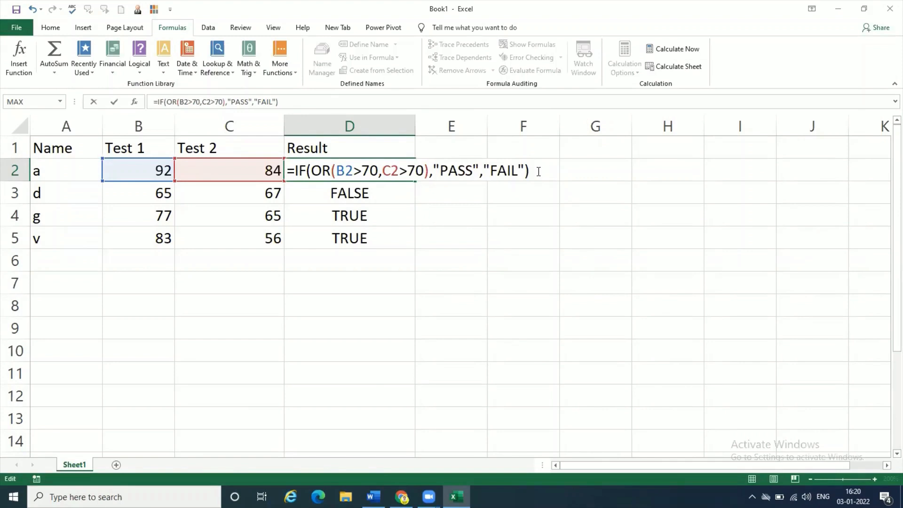
key("Return")
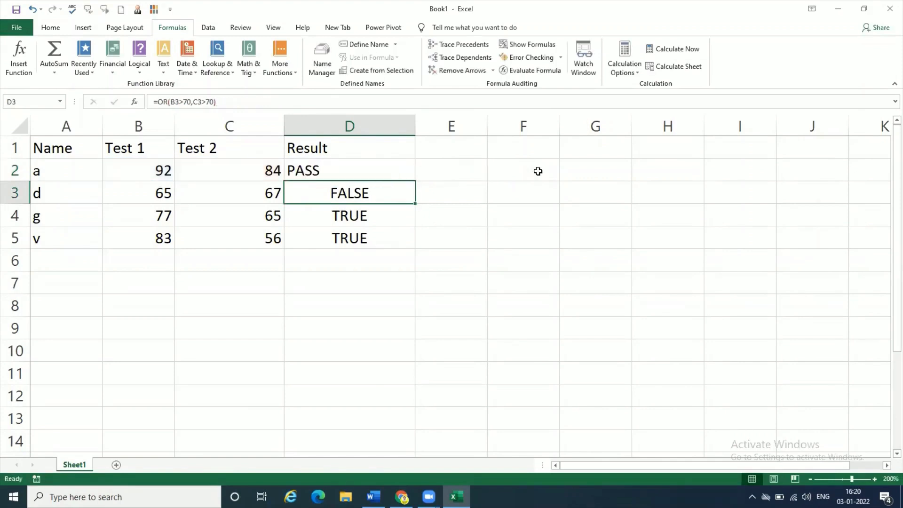
- Fill the IF and OR formula from D2 down to D5
left_click(396, 164)
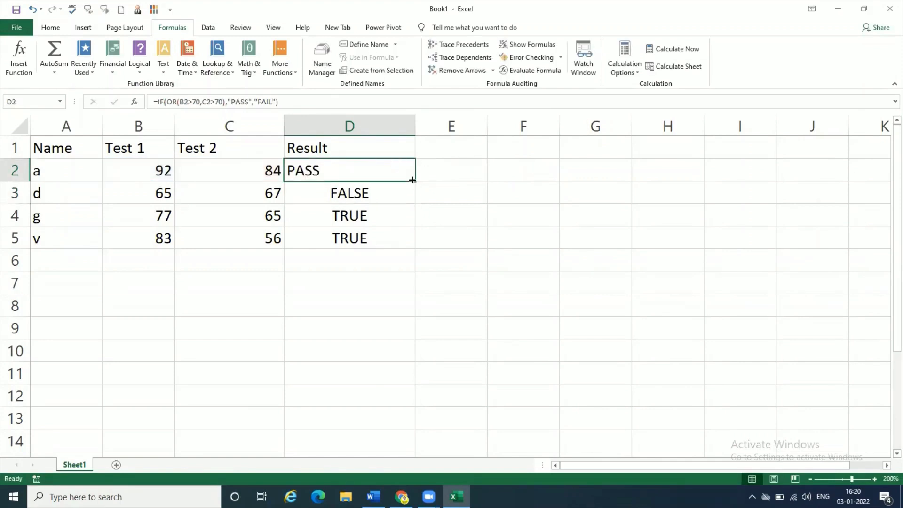
left_click_drag(414, 180, 412, 247)
left_click(373, 282)
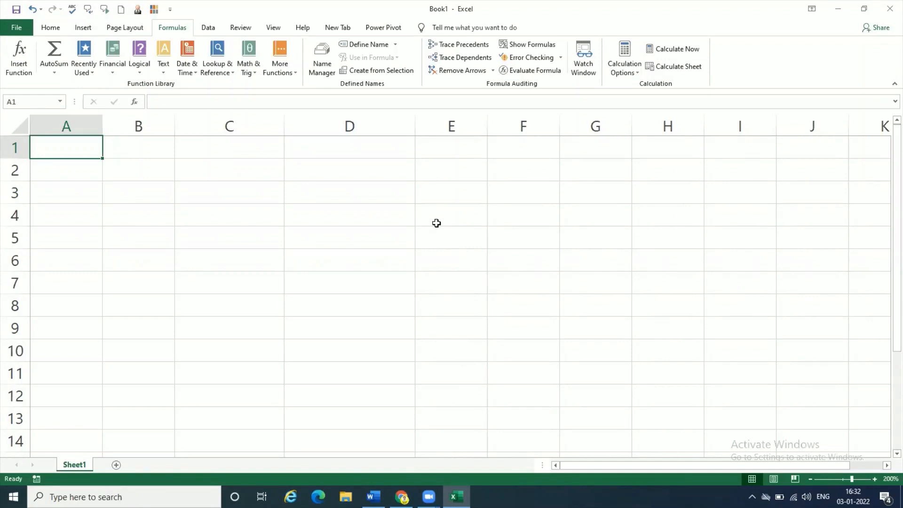
- Enter the headings SCORE in A1 and RESULT in B1 of the empty sheet
type("SCORE")
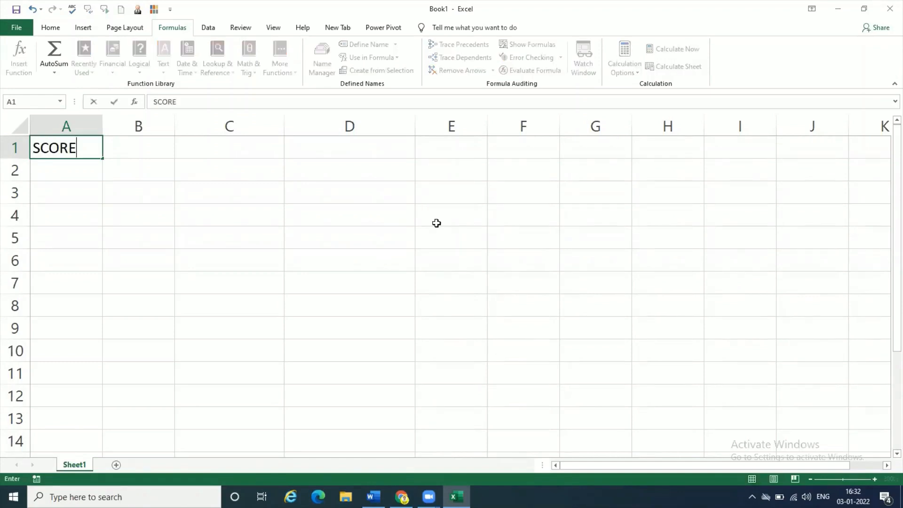
key("Tab")
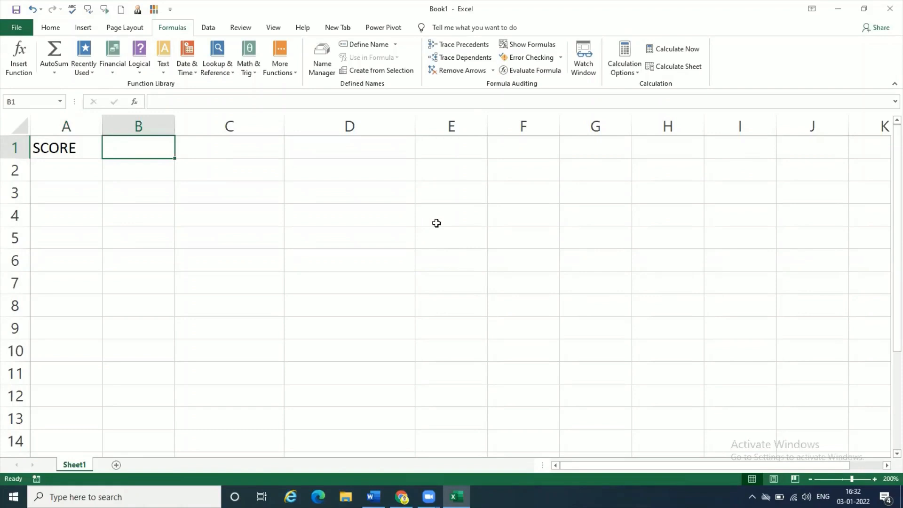
type("RESULT")
key("Return")
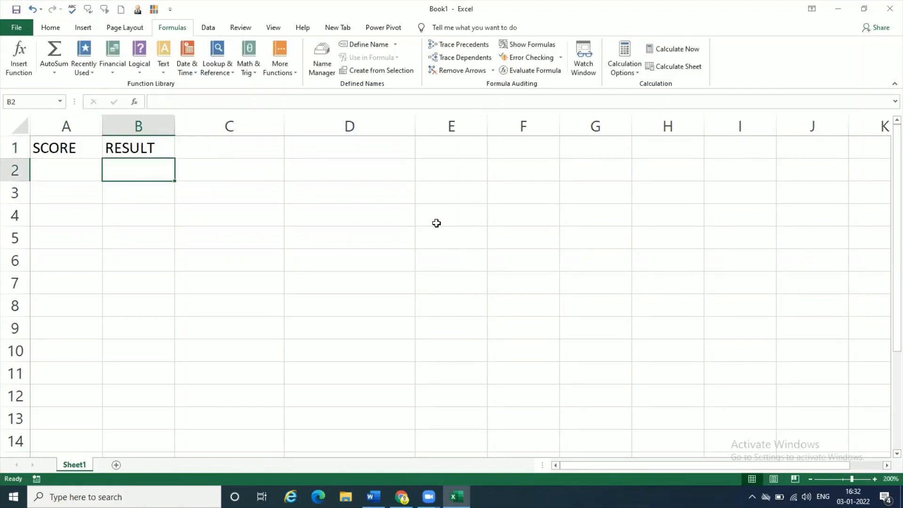
- Start an IFS function in B2 and open its function arguments dialog, placed clear of the data columns
type("=")
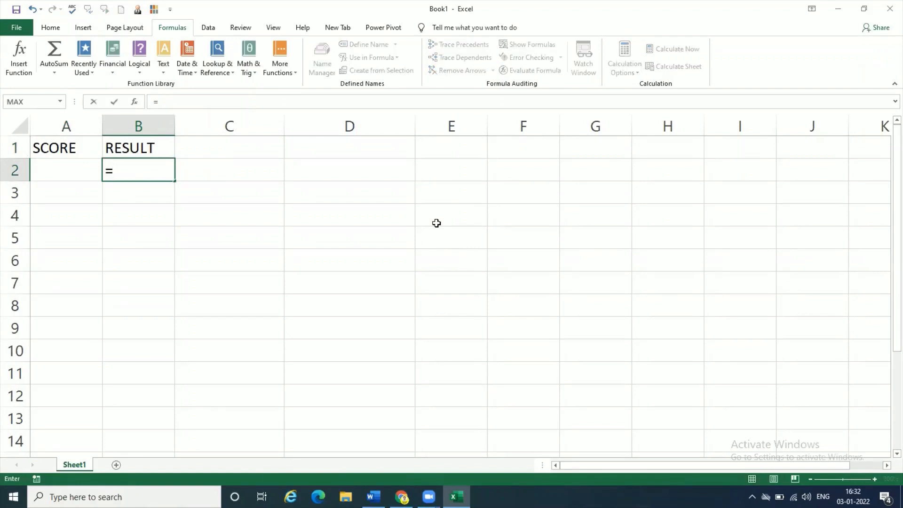
type("IF")
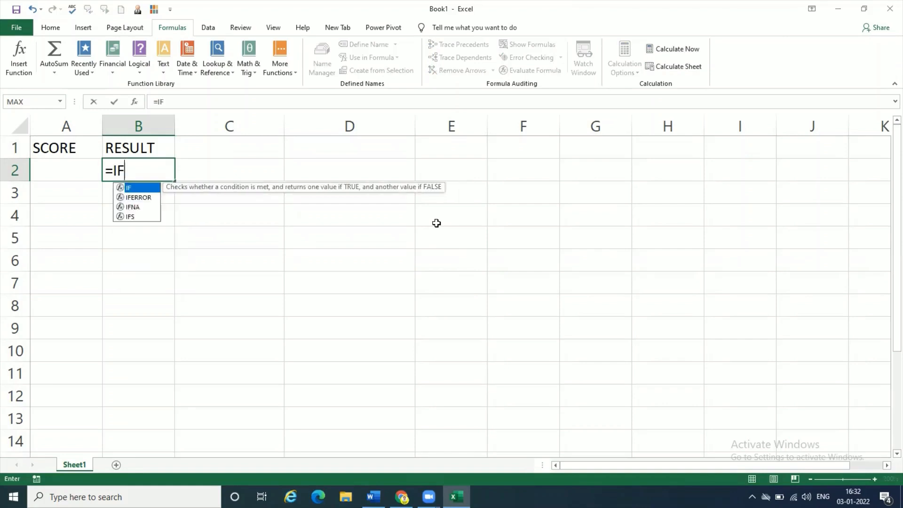
type("S(")
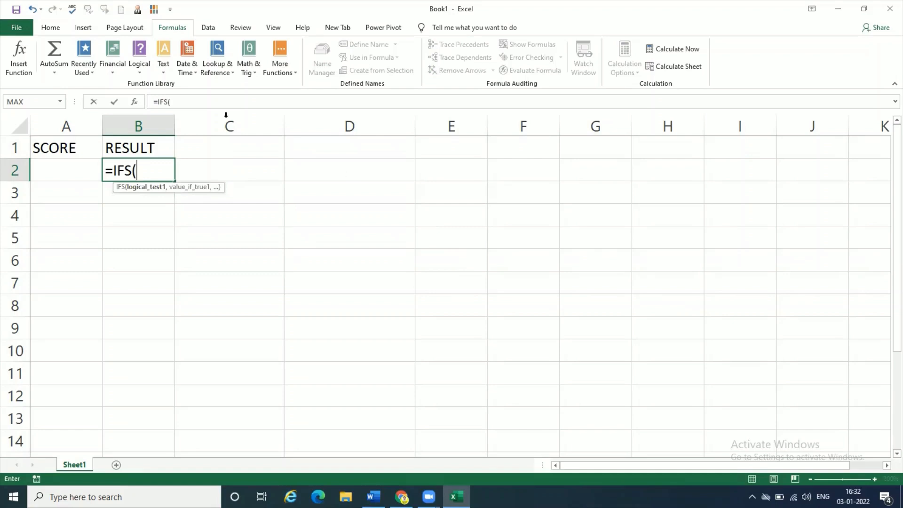
left_click(135, 102)
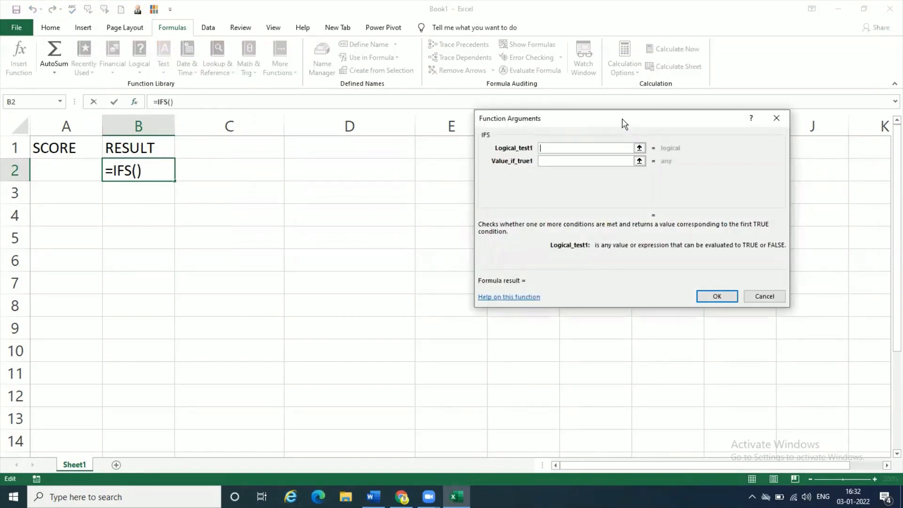
left_click_drag(623, 124, 506, 169)
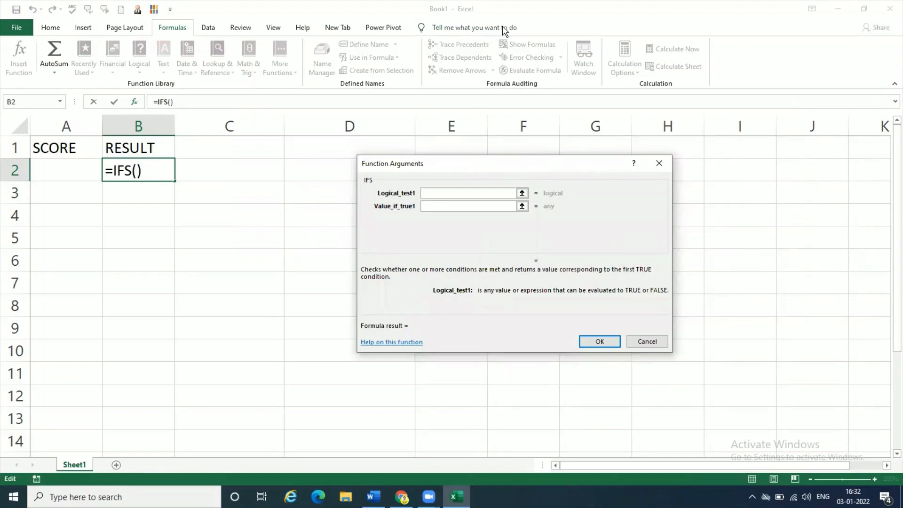
left_click(547, 160)
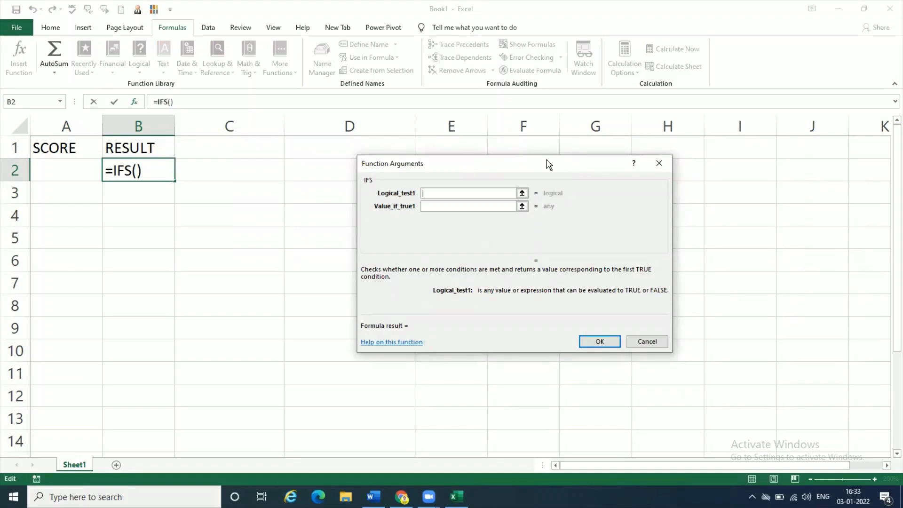
- Define the first IFS condition as A2=35 with PASS as the value if true
type("A1=")
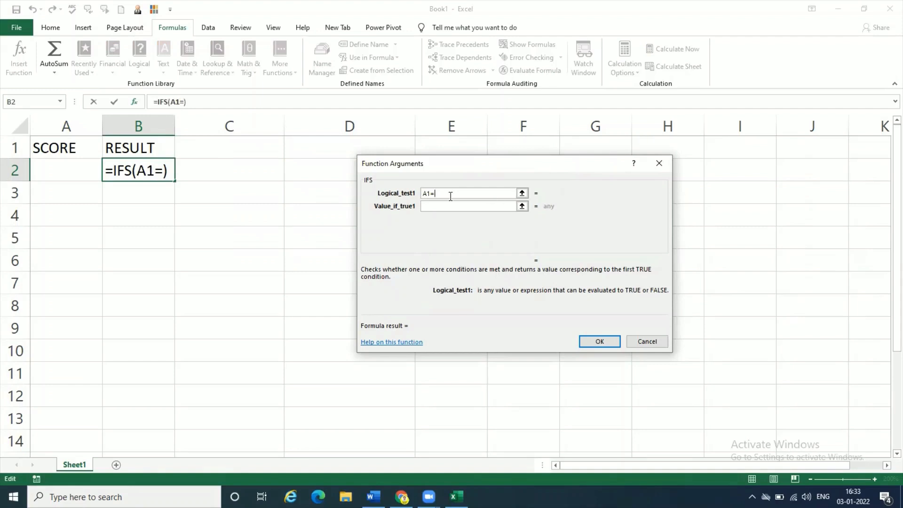
key("BackSpace")
key("BackSpace")
type("2=35")
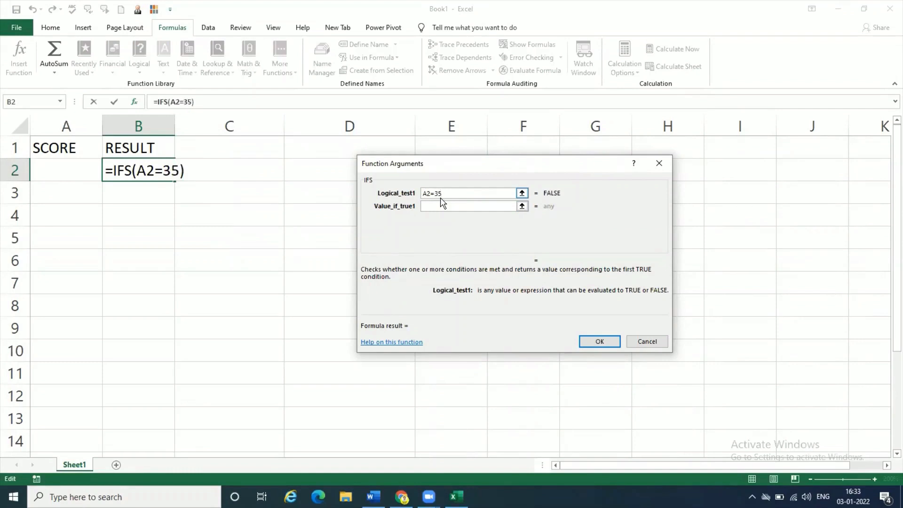
left_click(439, 206)
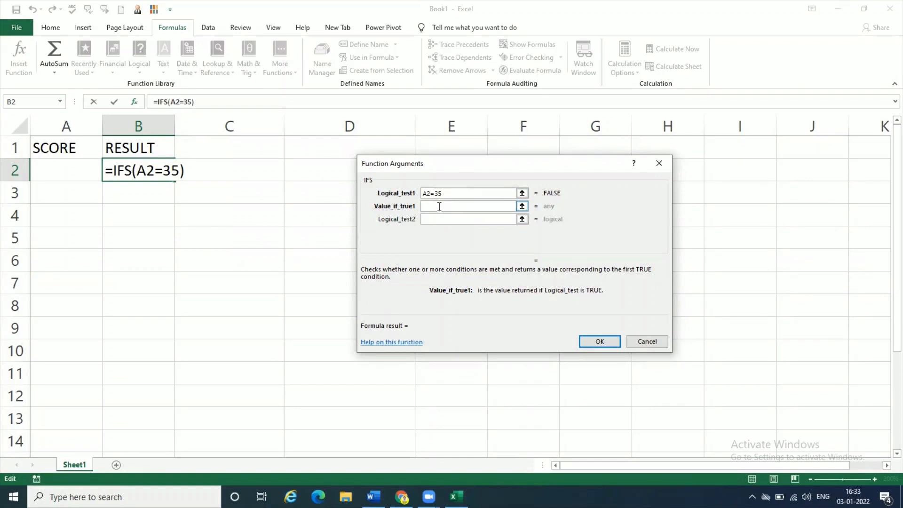
type("PASS")
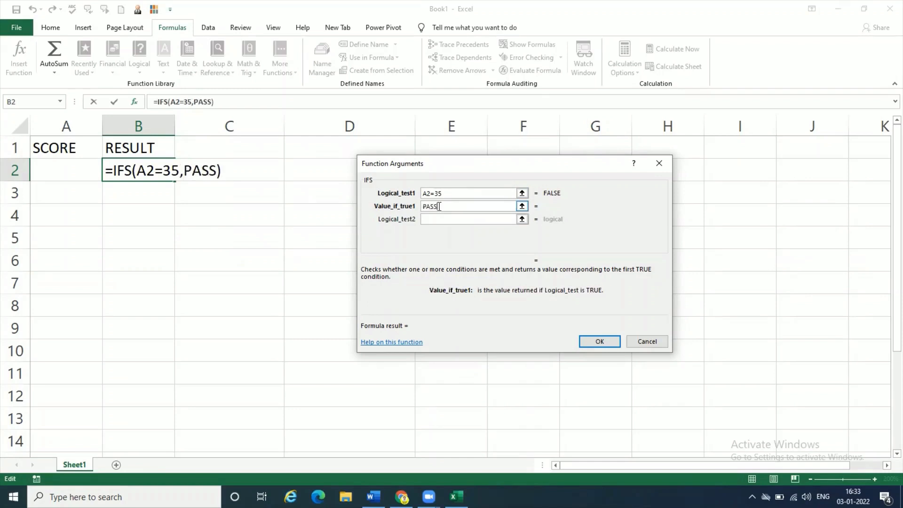
- Define the second IFS condition as A2=50 with B as the value if true
left_click(442, 220)
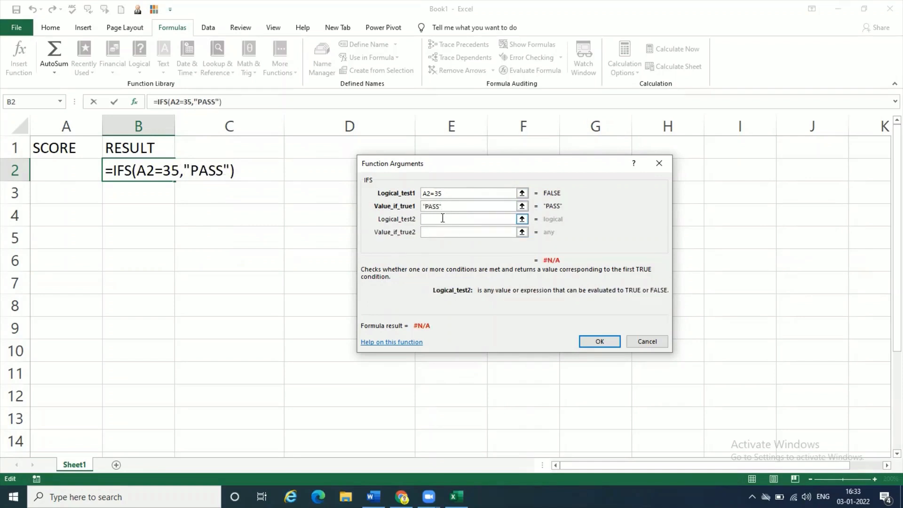
type("A2")
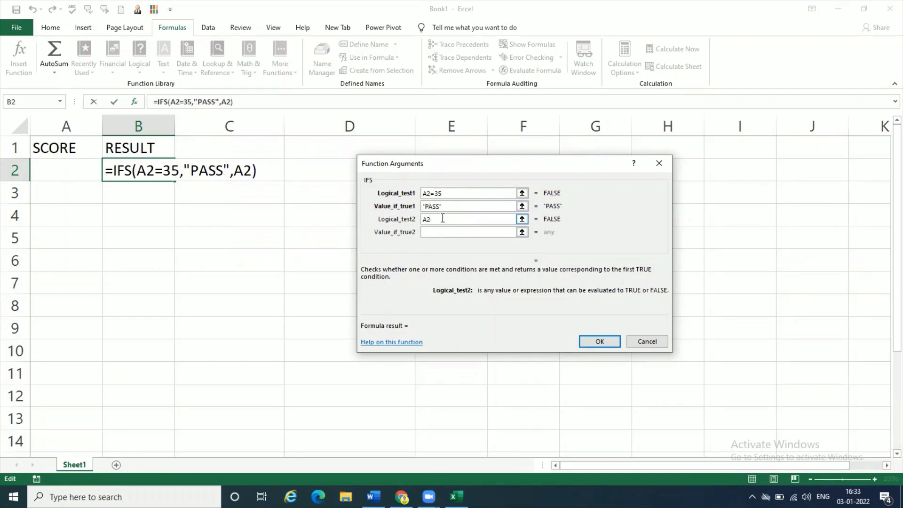
type("=")
type("50")
left_click(444, 234)
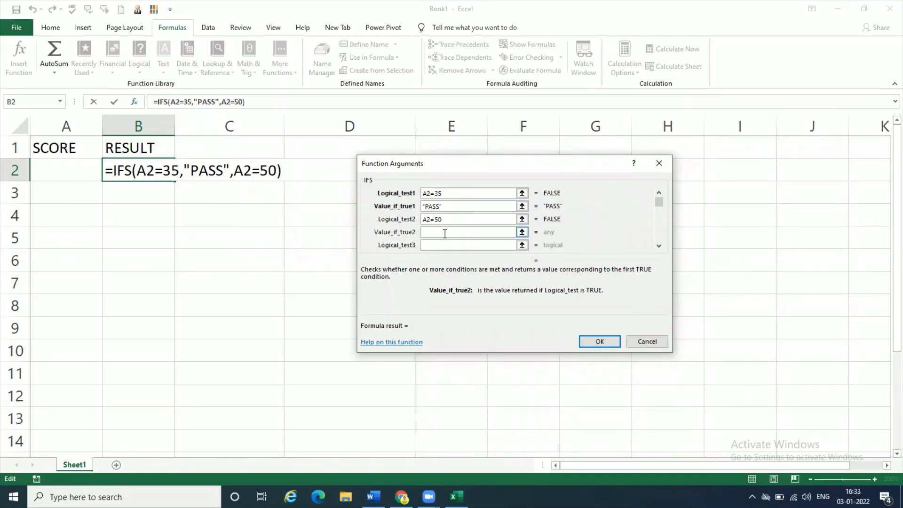
type("A")
key("BackSpace")
type("B")
- Define the third IFS condition as A2=75 with A as the value if true, and enter the formula in B2
left_click(445, 245)
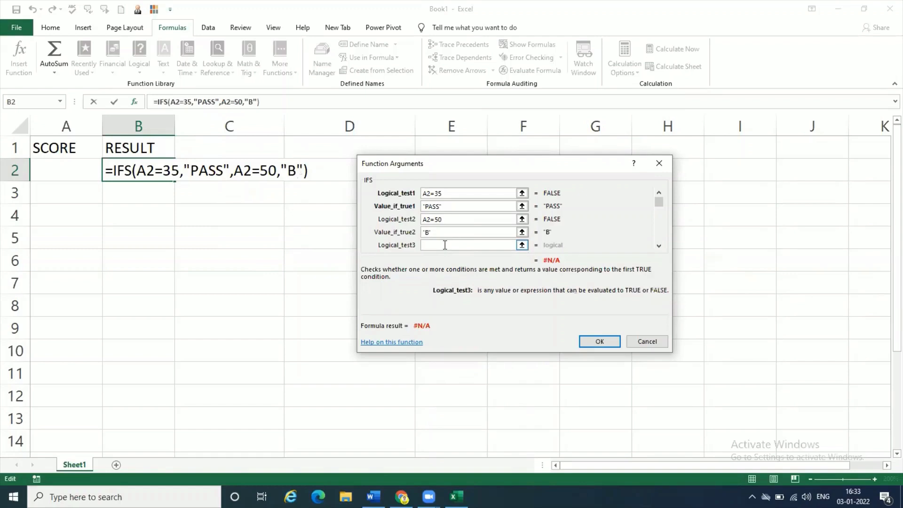
type("A2=")
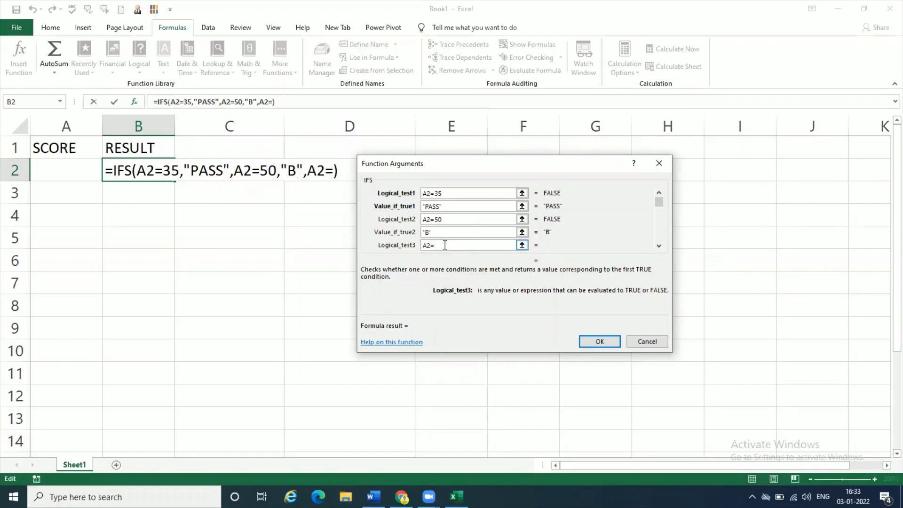
type("75")
key("Tab")
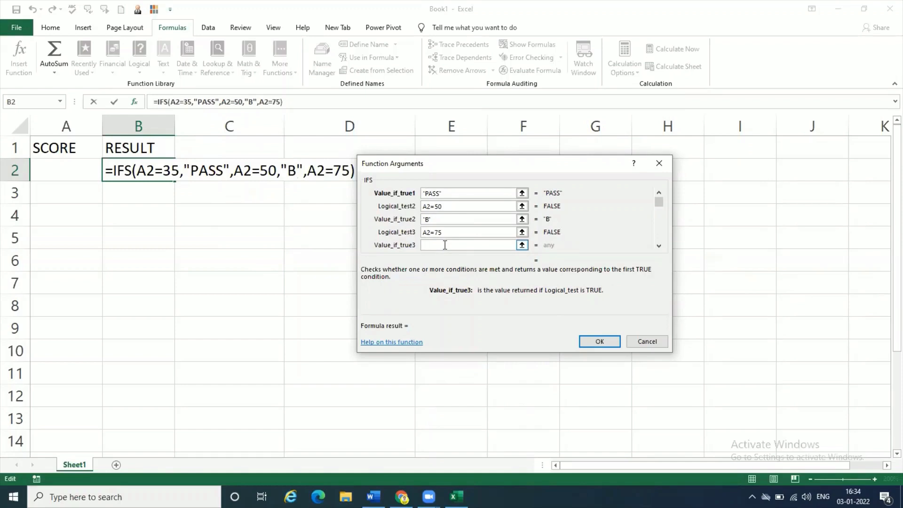
type("A")
left_click(438, 208)
left_click(600, 342)
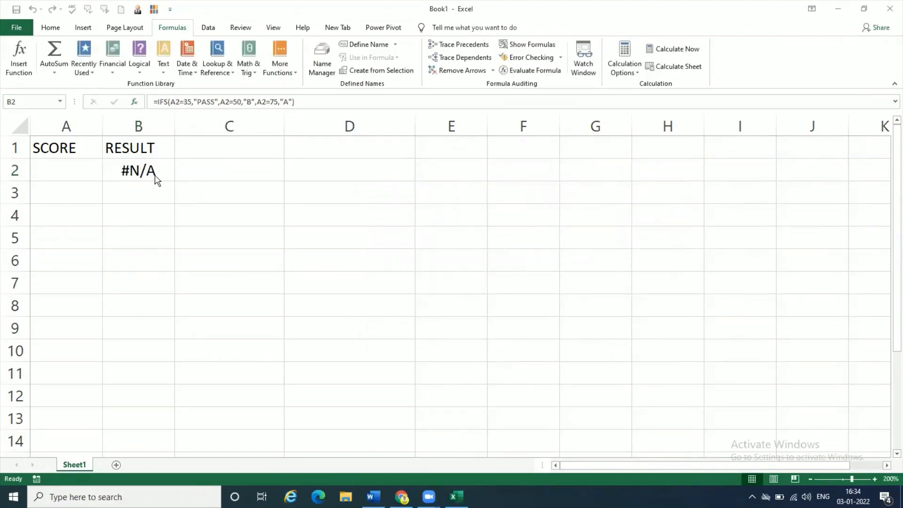
- Enter 37 as the score in A2 and check the IFS formula and result in B2
left_click(83, 169)
left_click(83, 169)
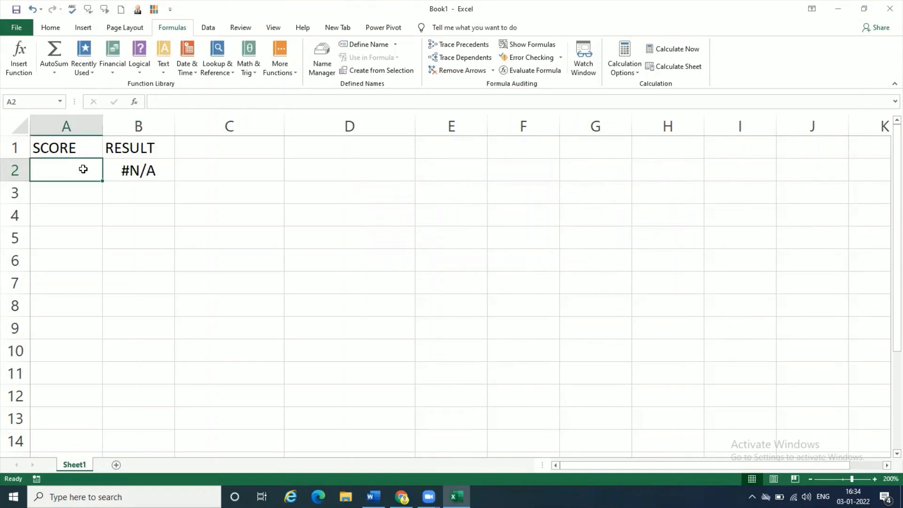
left_click(152, 175)
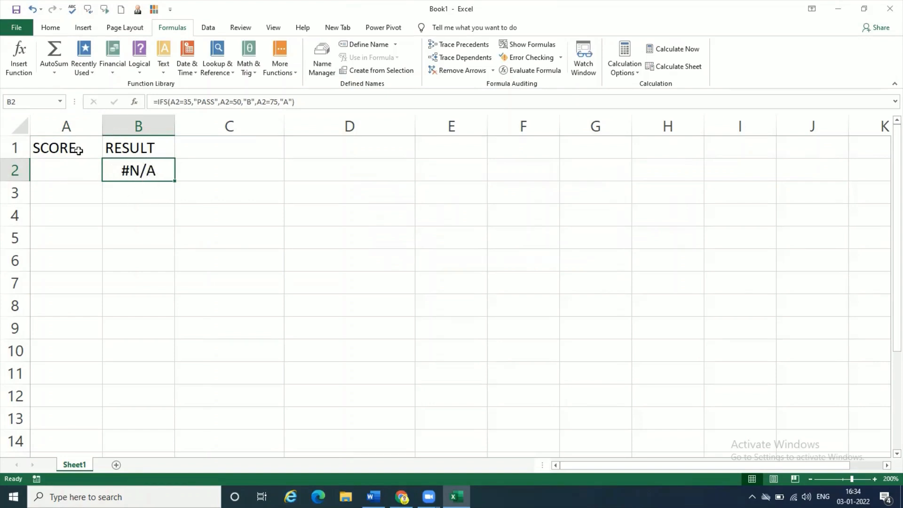
left_click(73, 174)
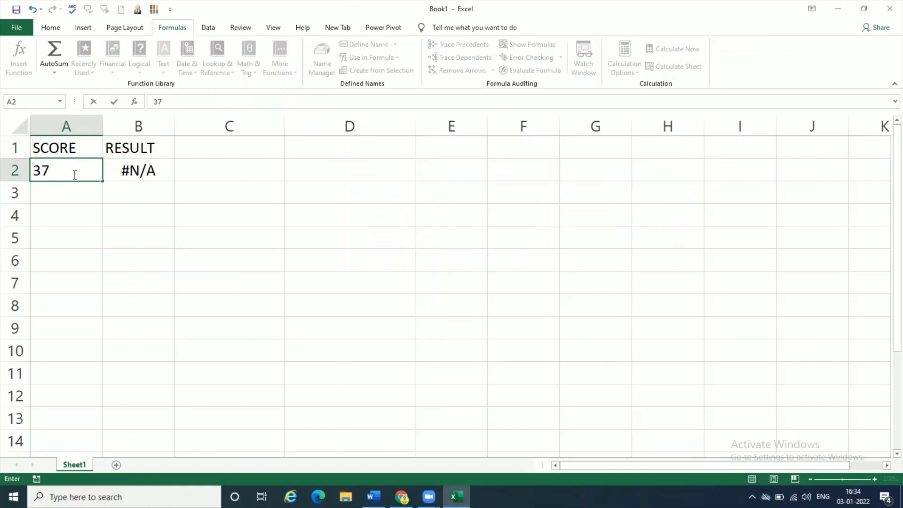
key("Return")
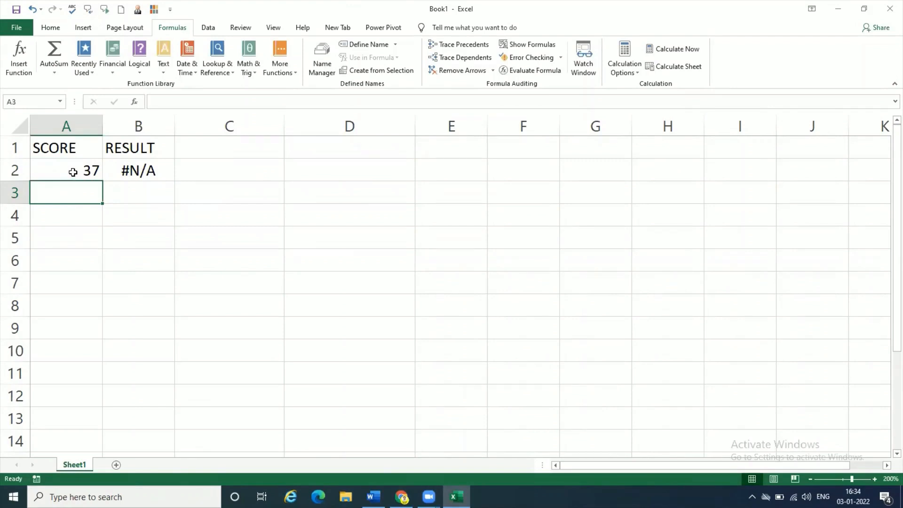
left_click(76, 169)
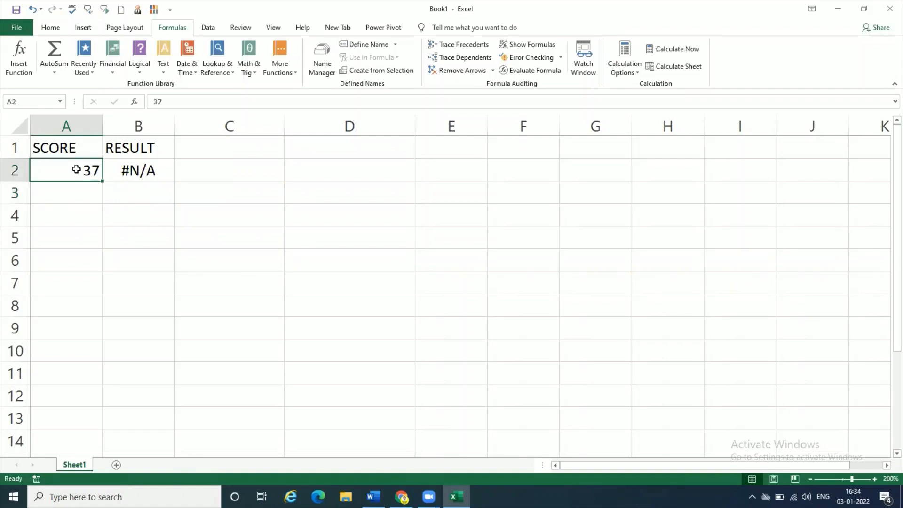
left_click(134, 172)
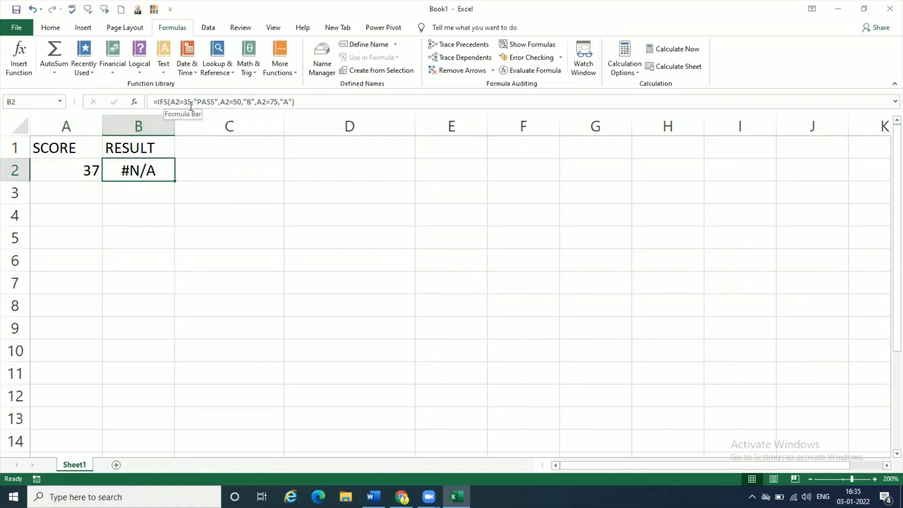
- Test the IFS formula by entering 35, 75 and 50 in turn as the score in A2
left_click(90, 171)
type("35")
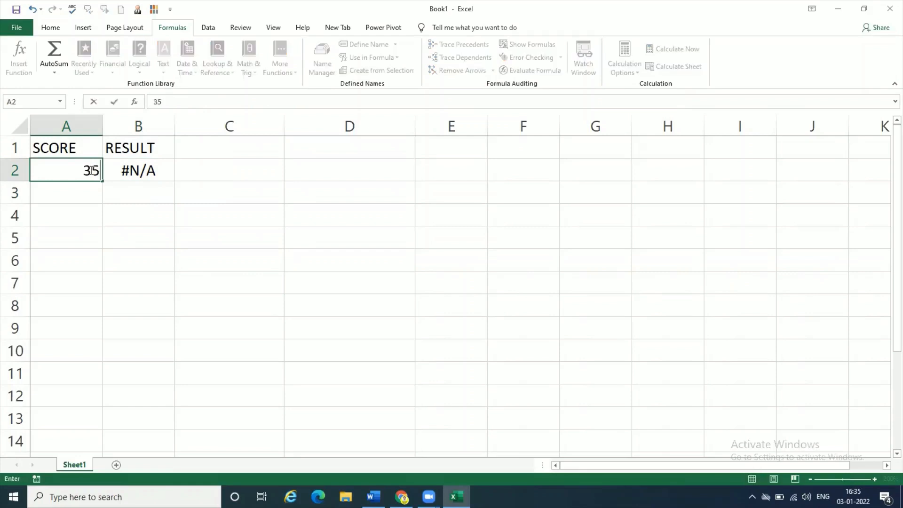
key("Return")
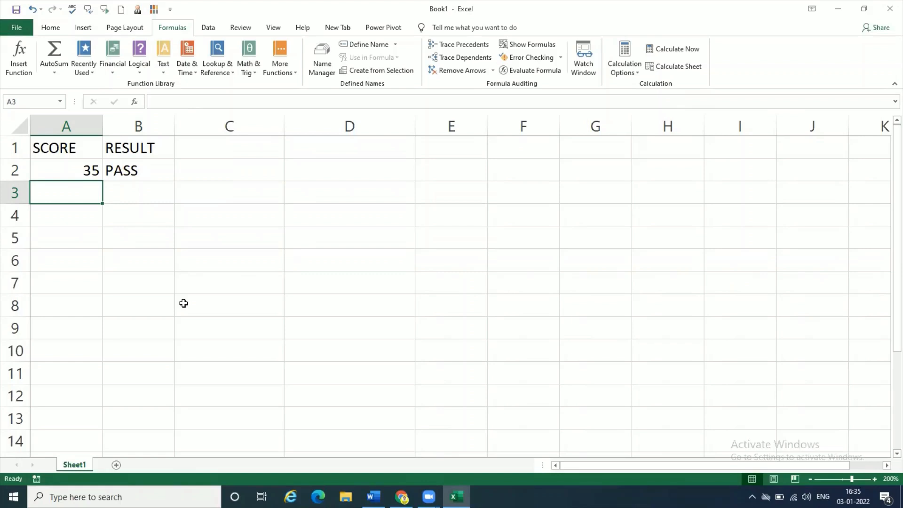
left_click(75, 167)
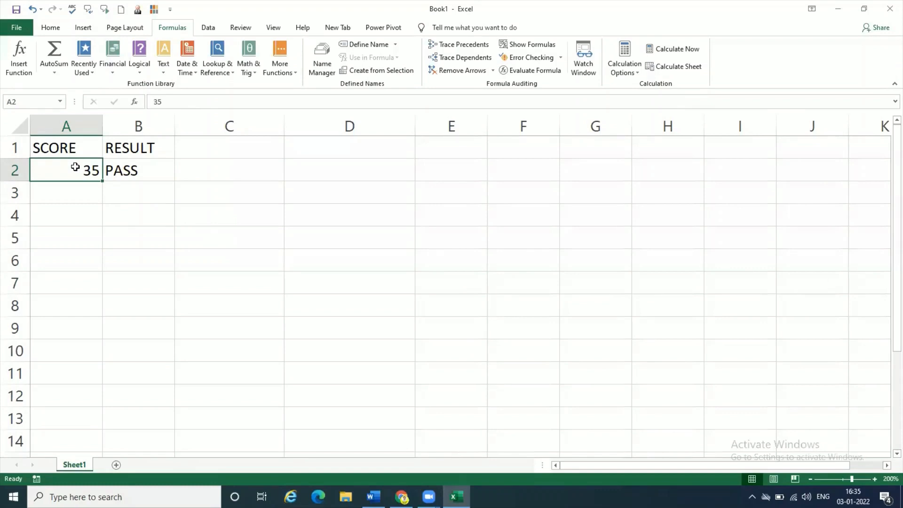
type("75")
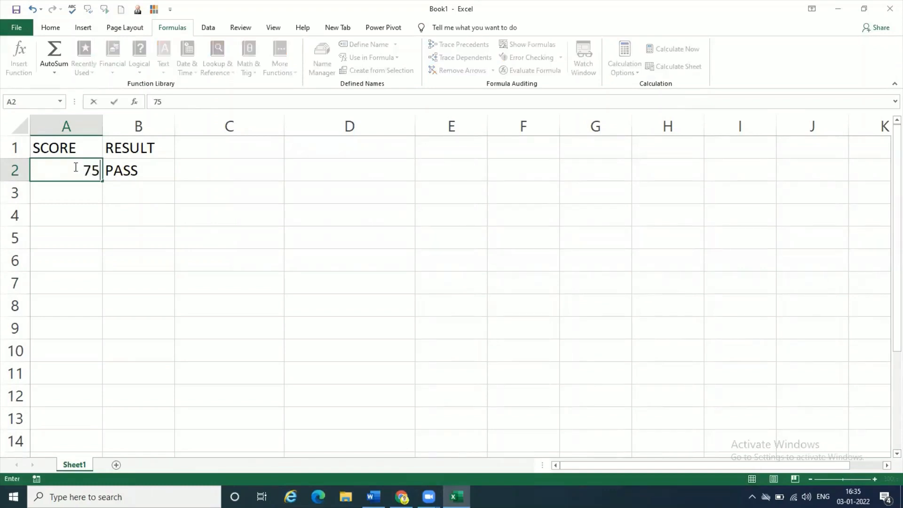
key("Return")
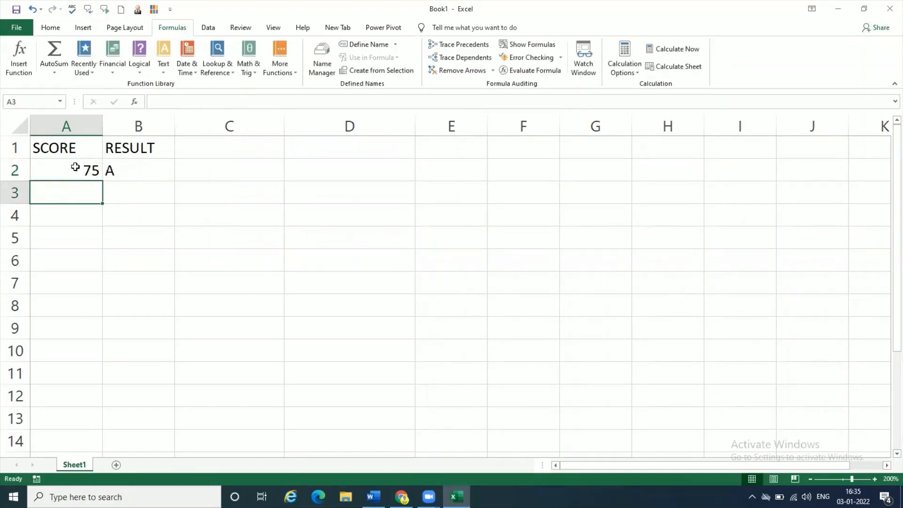
left_click(75, 167)
type("50")
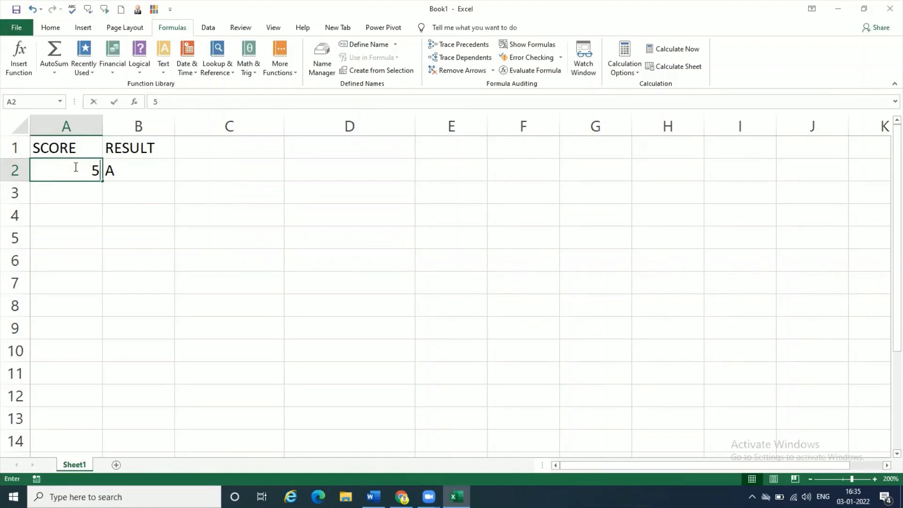
key("Return")
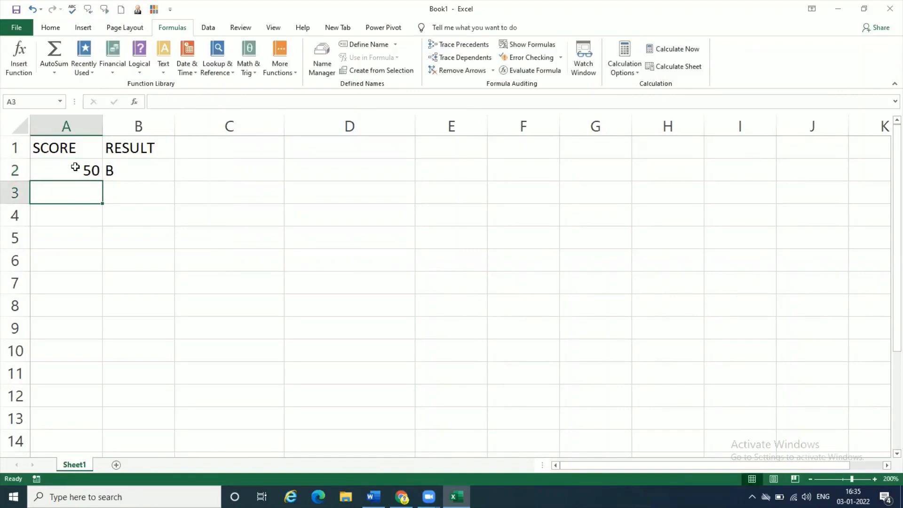
- Clear the IFS formula from B2 and the score from A2
left_click(75, 167)
key("Right")
key("Delete")
left_click(93, 170)
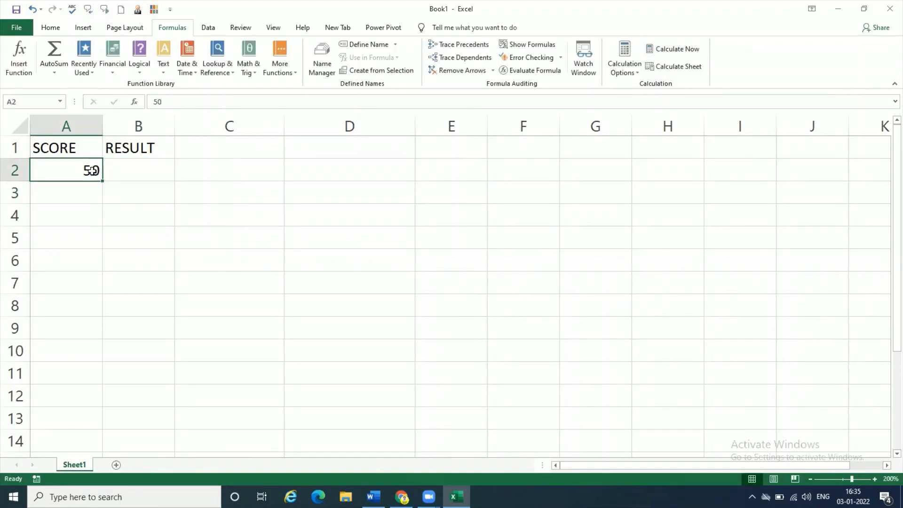
key("Delete")
- Start a new IFS function in B2 and open its function arguments dialog, moved further away from the data columns
left_click(141, 170)
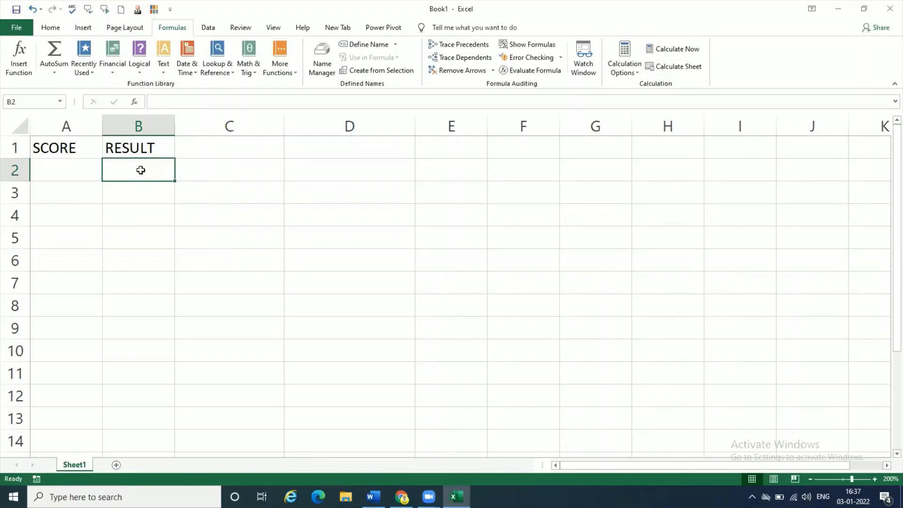
type("=")
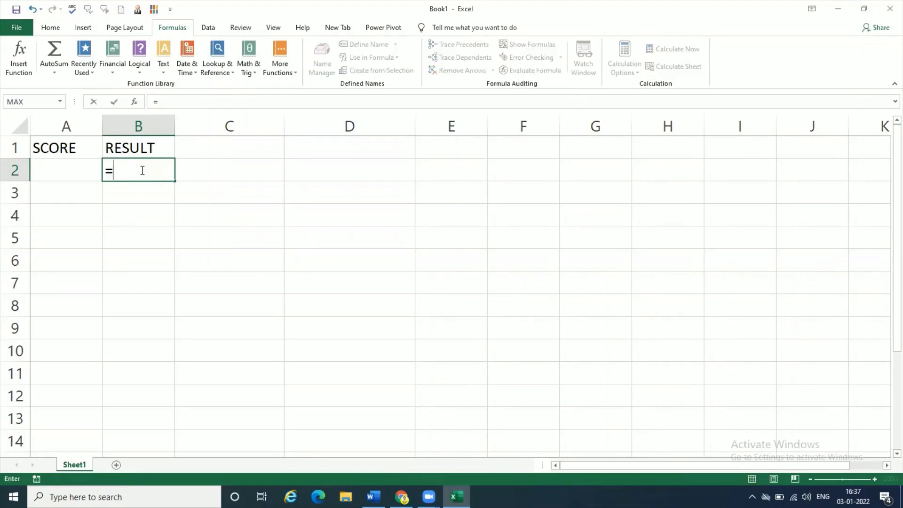
type("IFS")
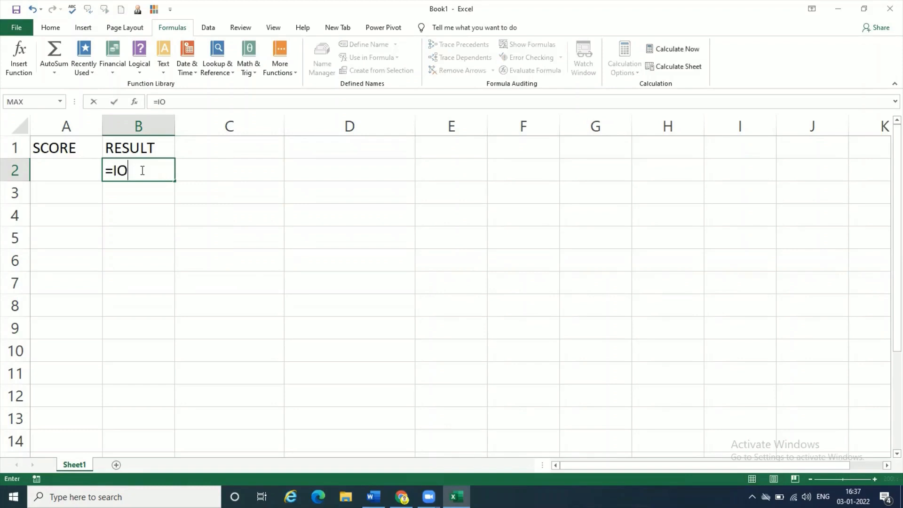
type("(")
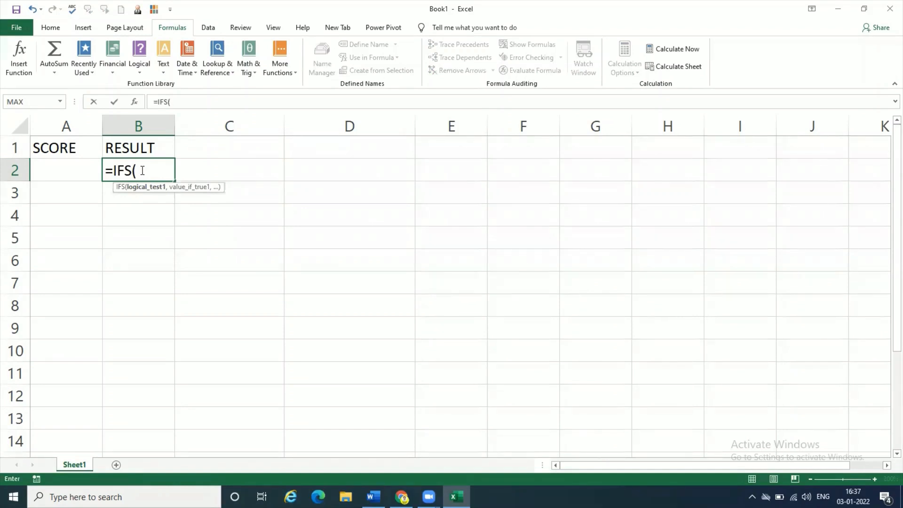
left_click(134, 102)
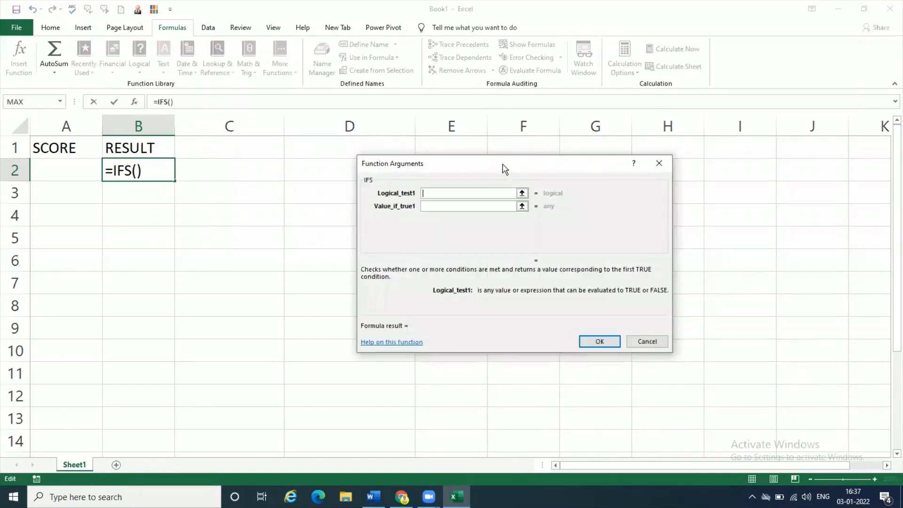
left_click_drag(504, 168, 583, 189)
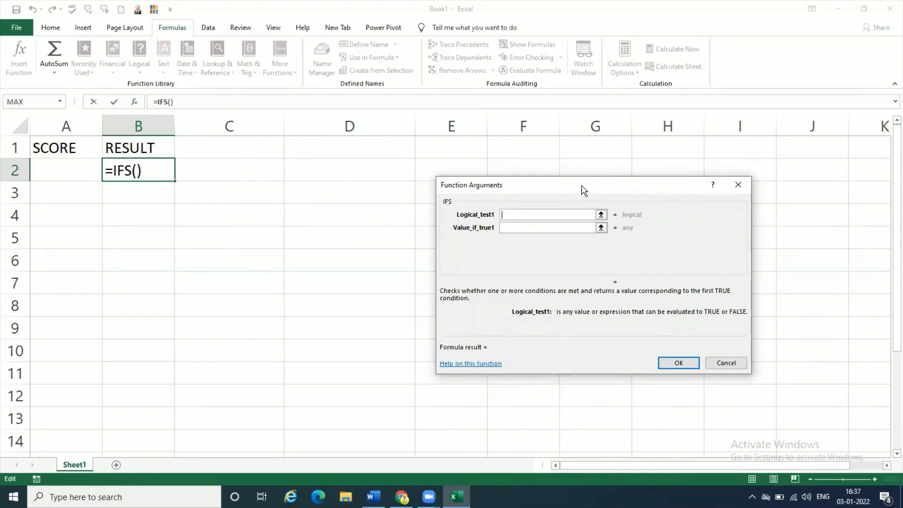
- Define the first IFS condition as A2=35 with PASS as the value if true
type("A2=")
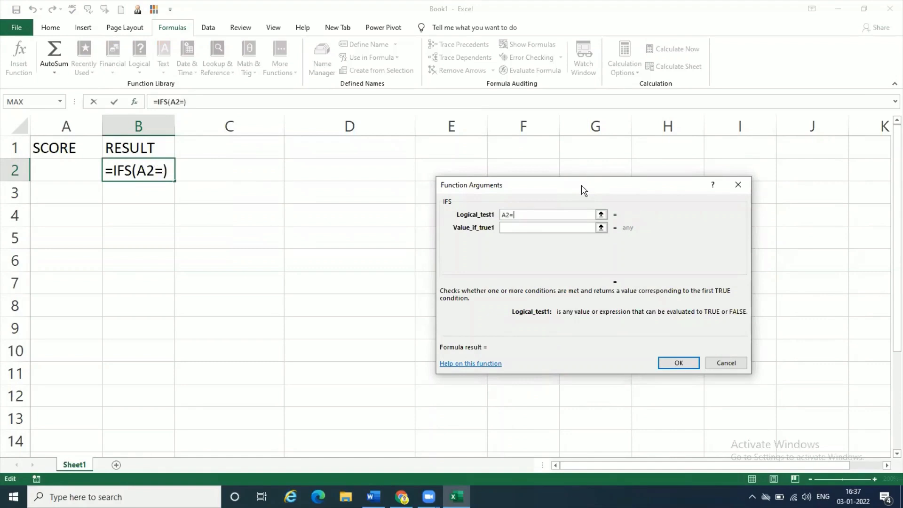
type("35")
left_click(576, 226)
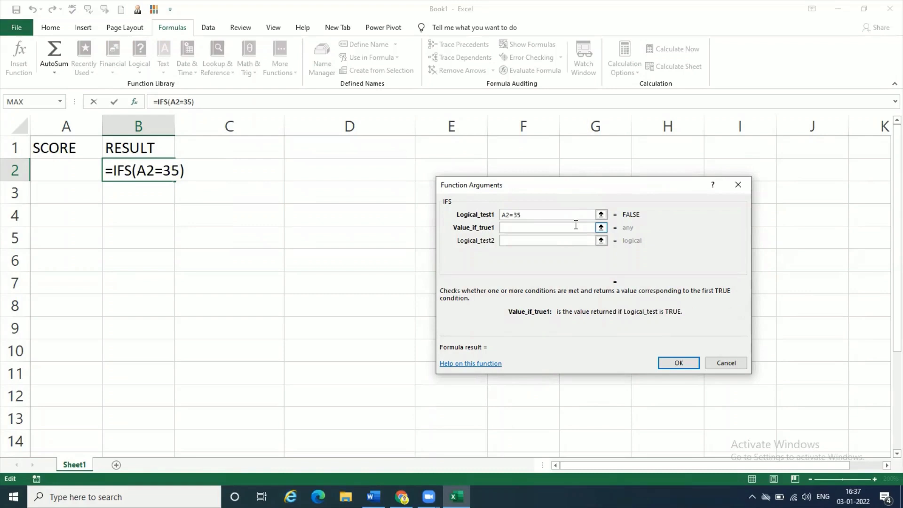
type("PASS")
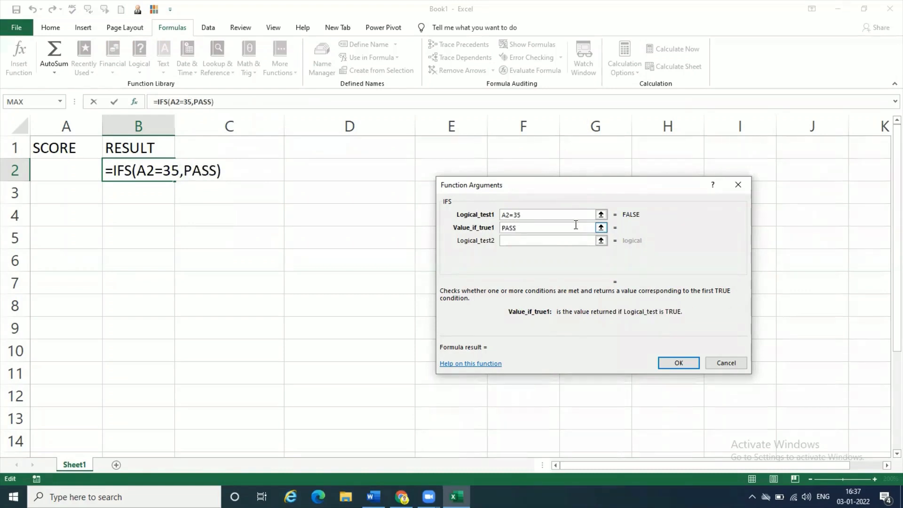
- Define the second IFS condition as A2=50 with B as the value if true
left_click(568, 240)
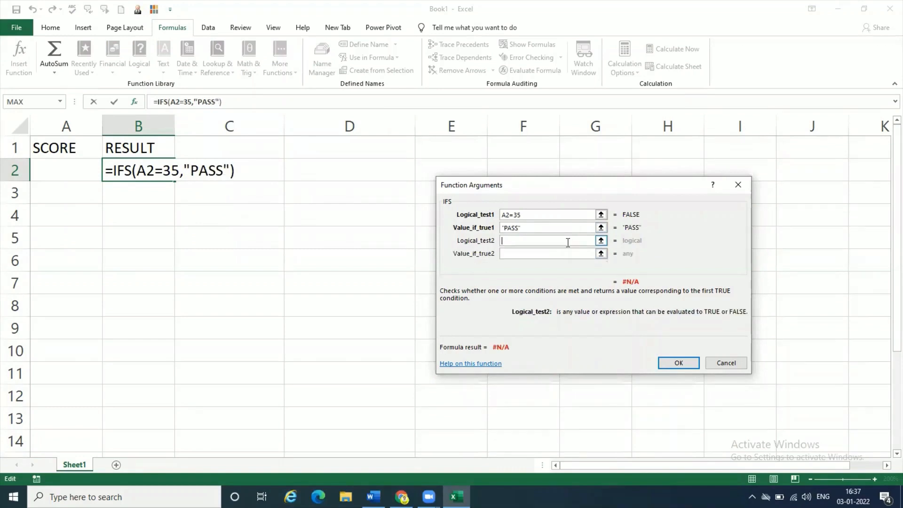
type("A")
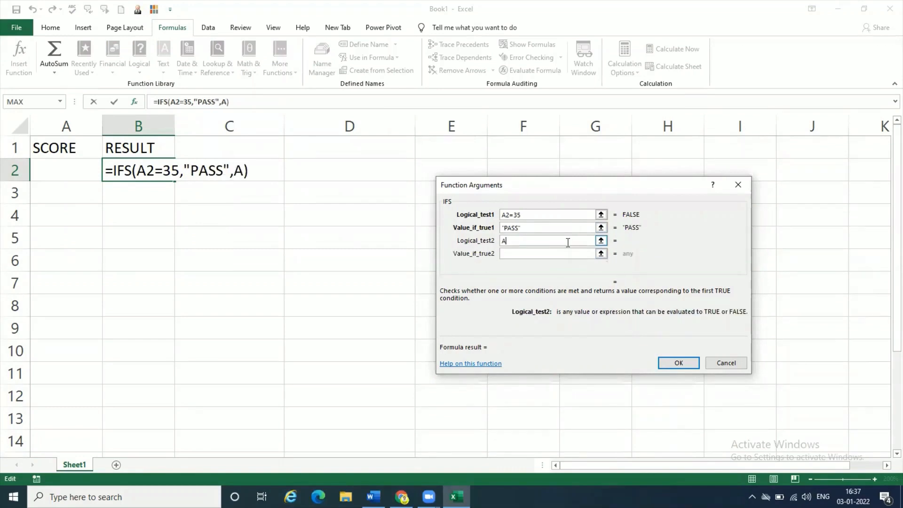
type("2=50")
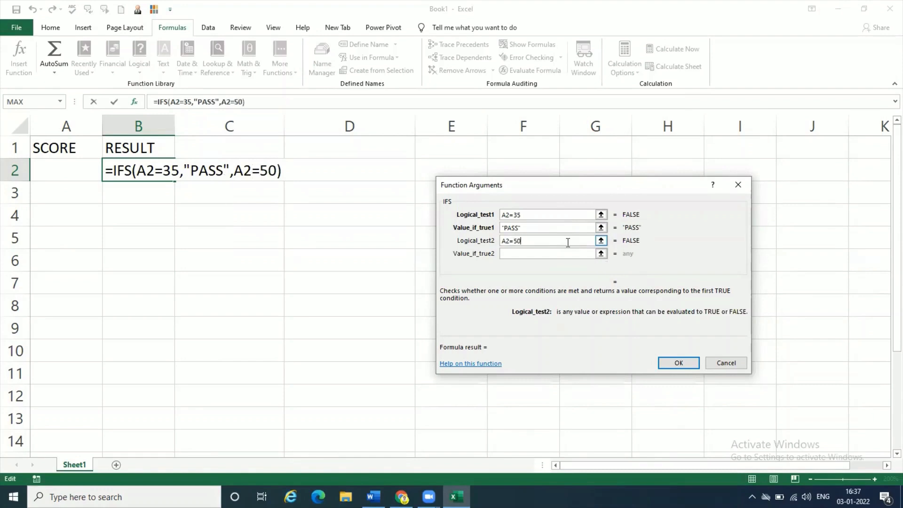
left_click(561, 252)
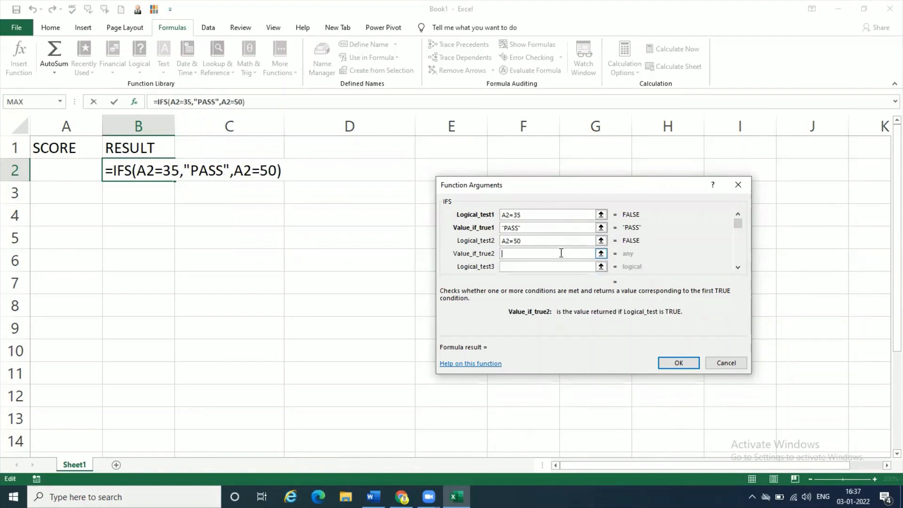
type("B")
left_click(556, 264)
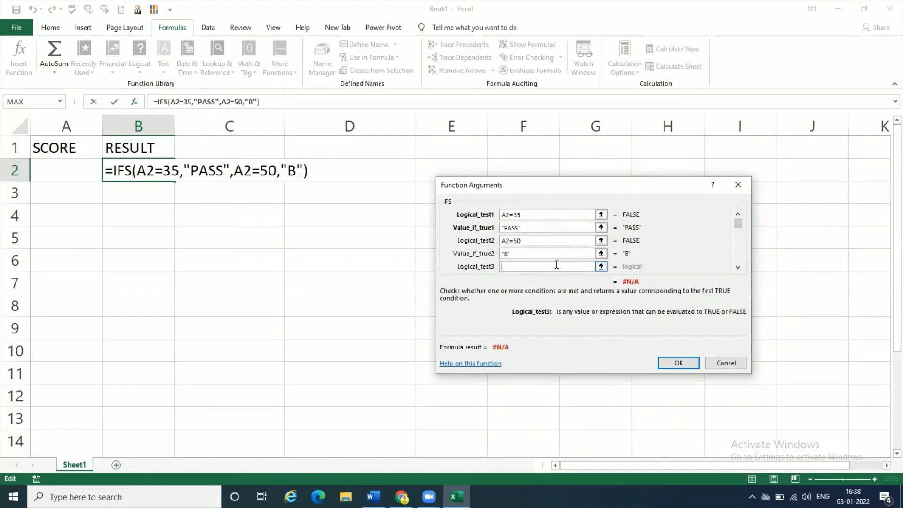
- Define the third IFS condition as A2=75 with A as the value if true
type("A2=")
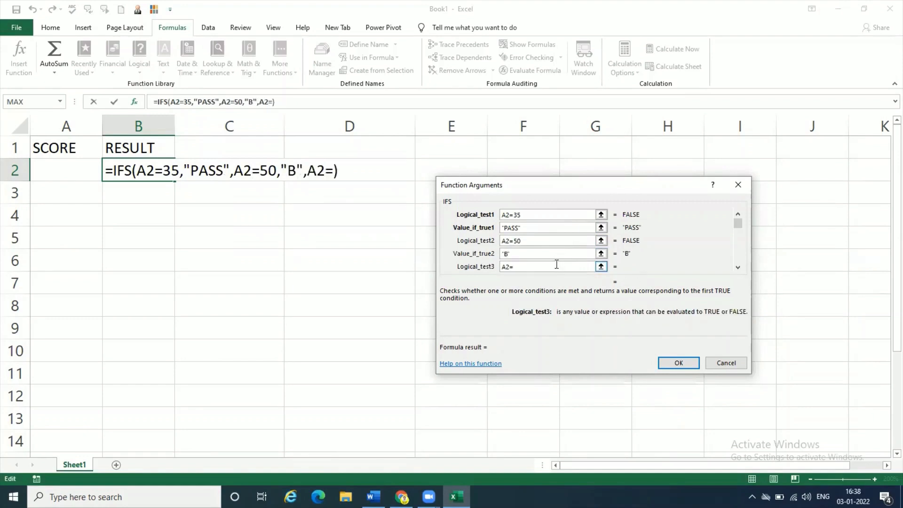
type("75")
key("Tab")
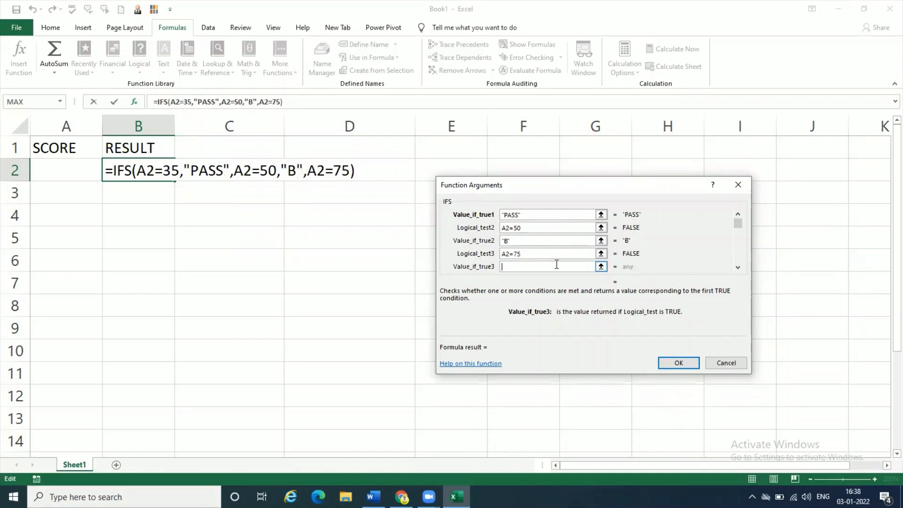
type("A")
key("Tab")
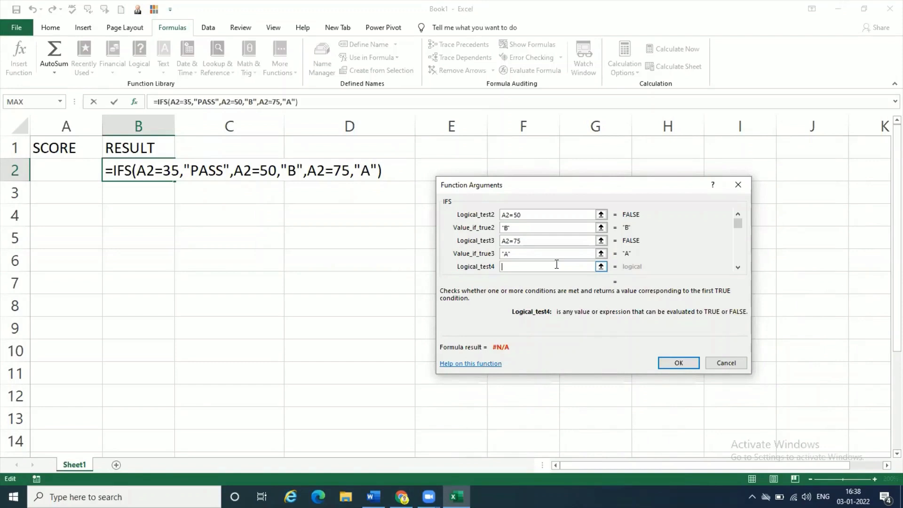
- Complete the IFS formula with a fourth test of TRUE returning NOT VALID, and widen column B slightly to fit the result
type("TRUE")
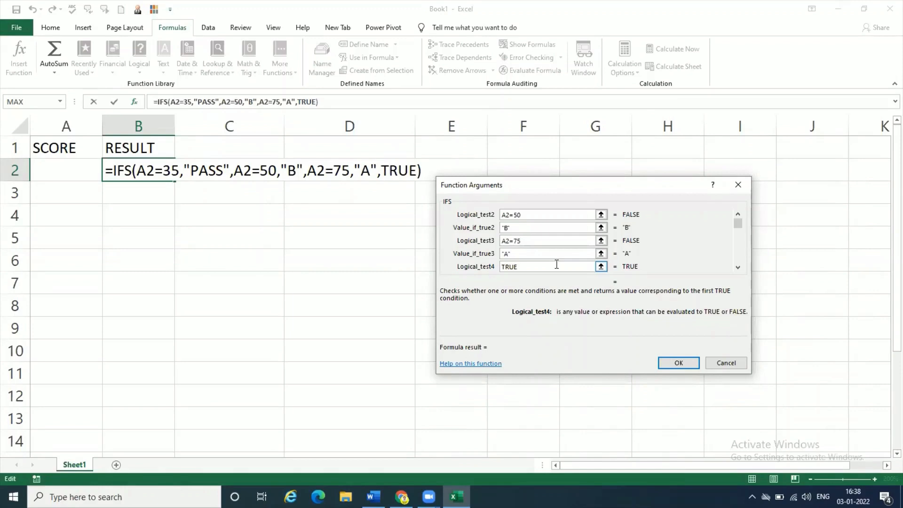
key("Tab")
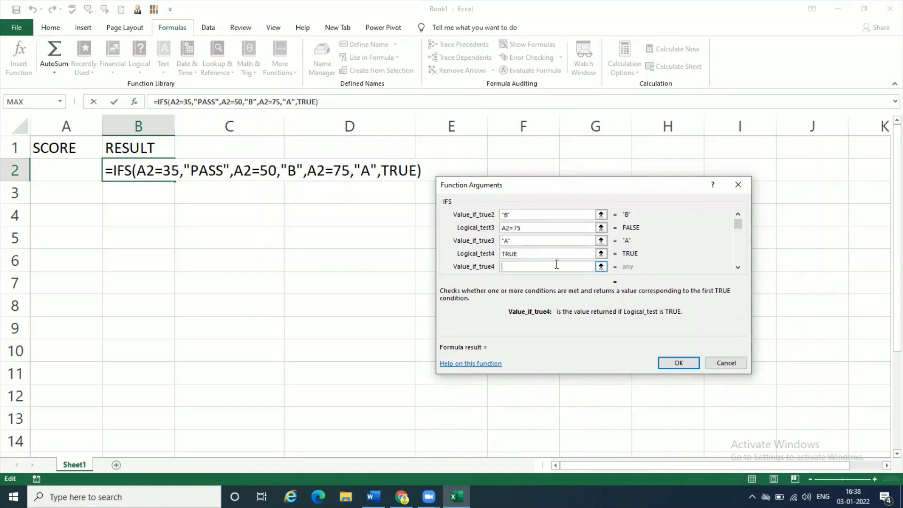
type("NOT VAL")
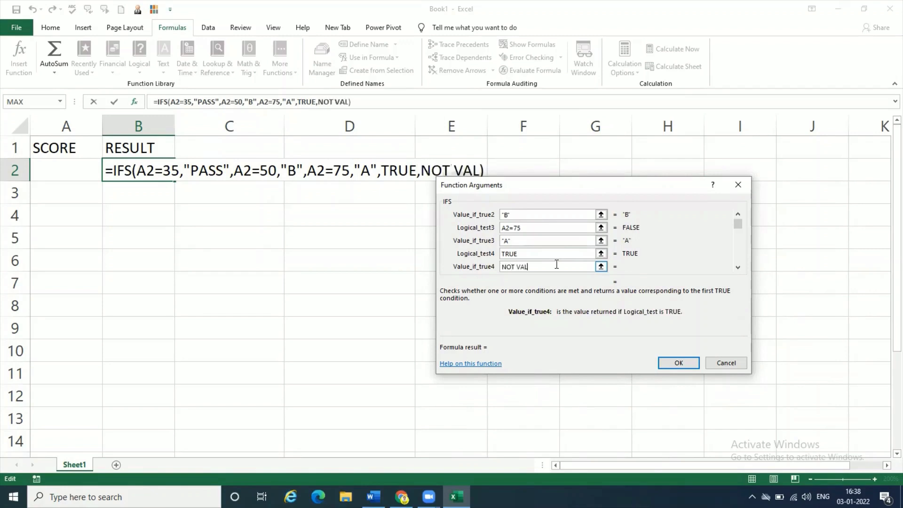
type("ID")
left_click(678, 363)
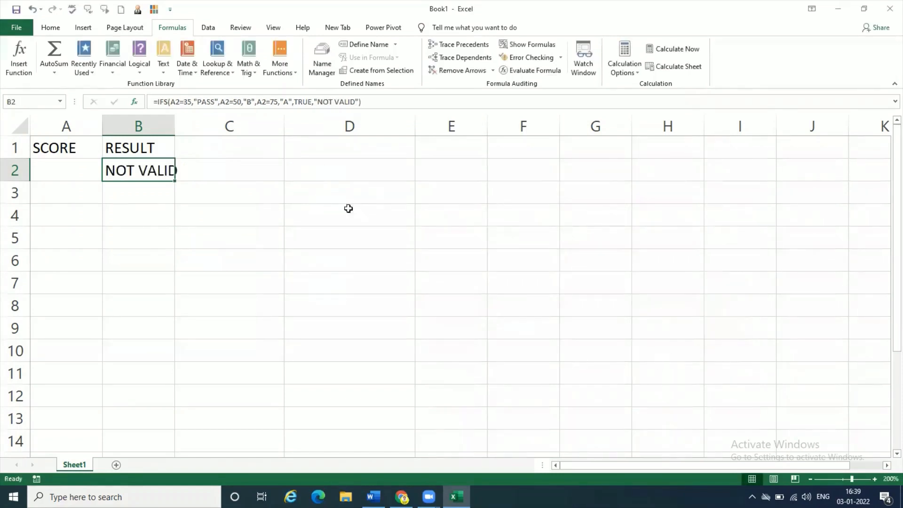
left_click_drag(172, 129, 183, 127)
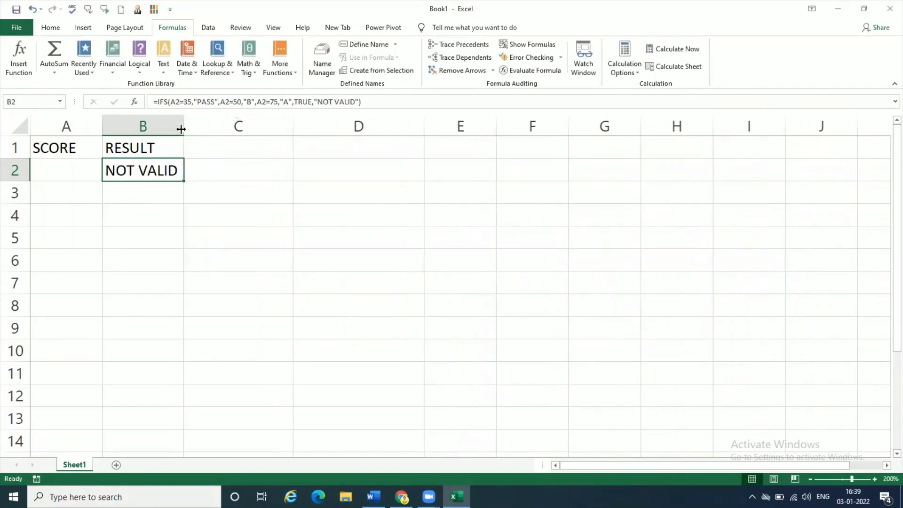
- Test the IFS formula by entering the scores 35, 50 and 75 one after another in A2
left_click(72, 173)
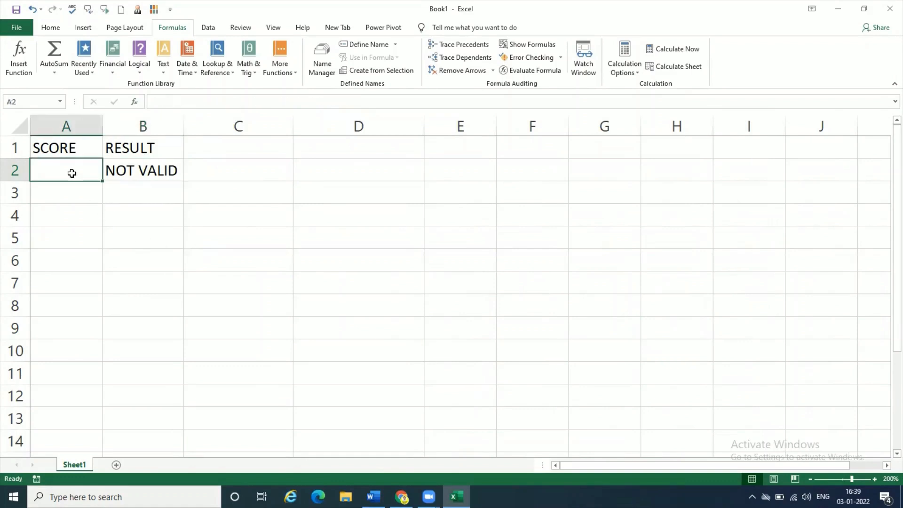
type("35")
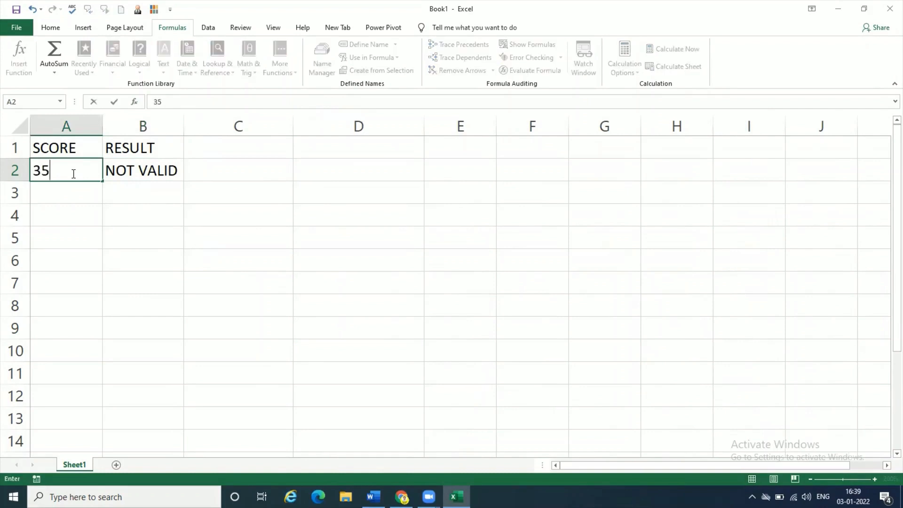
key("Return")
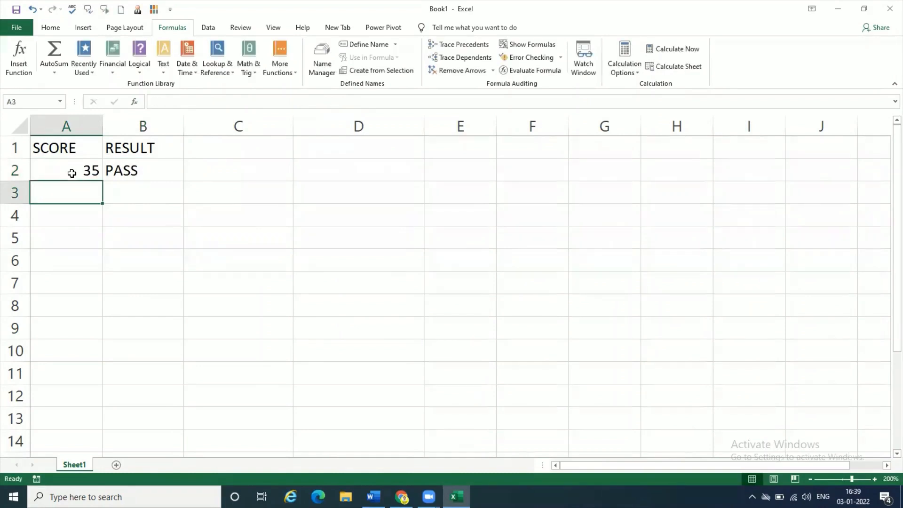
left_click(71, 173)
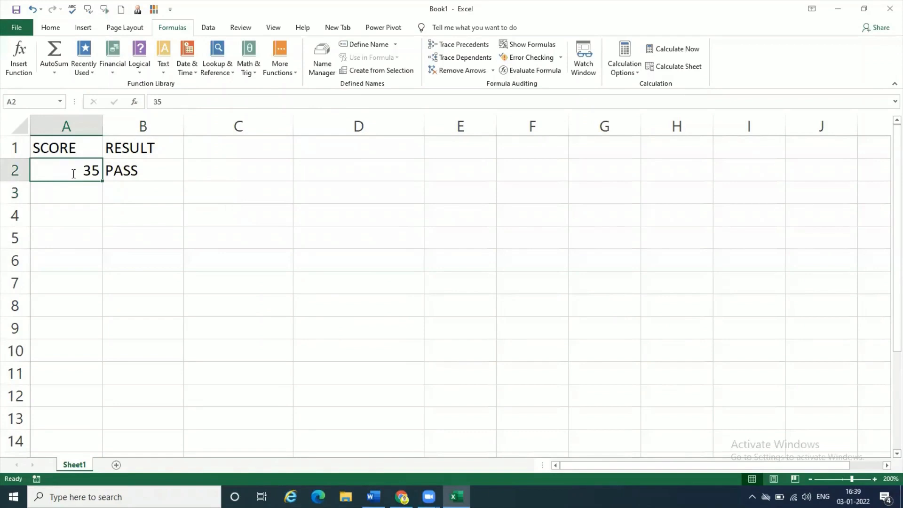
type("50")
key("Return")
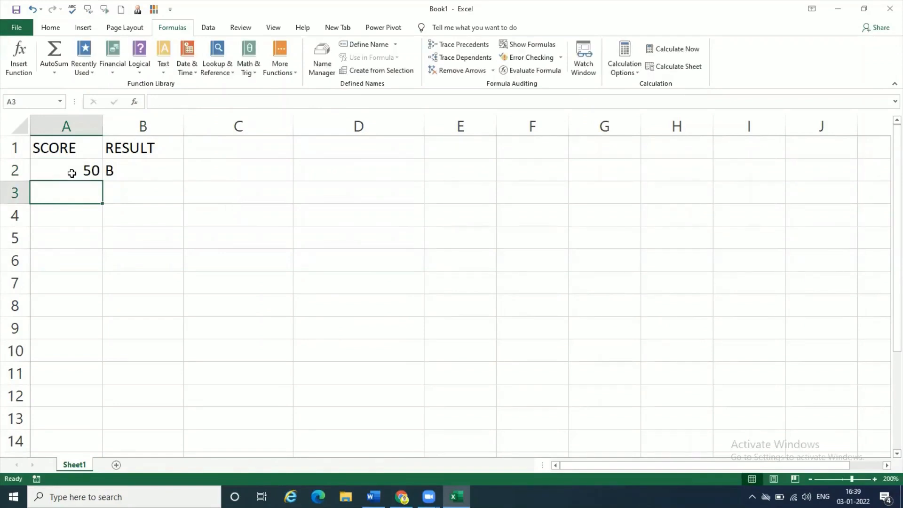
left_click(72, 173)
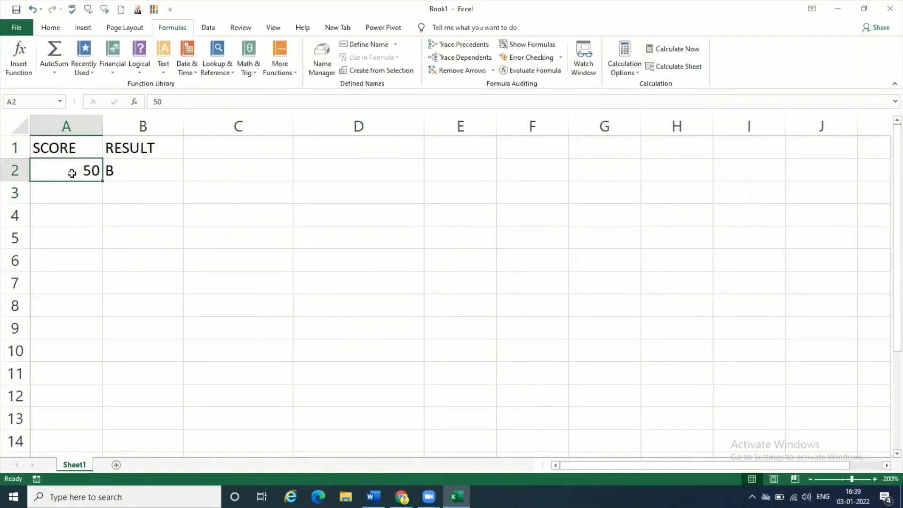
type("75")
key("Return")
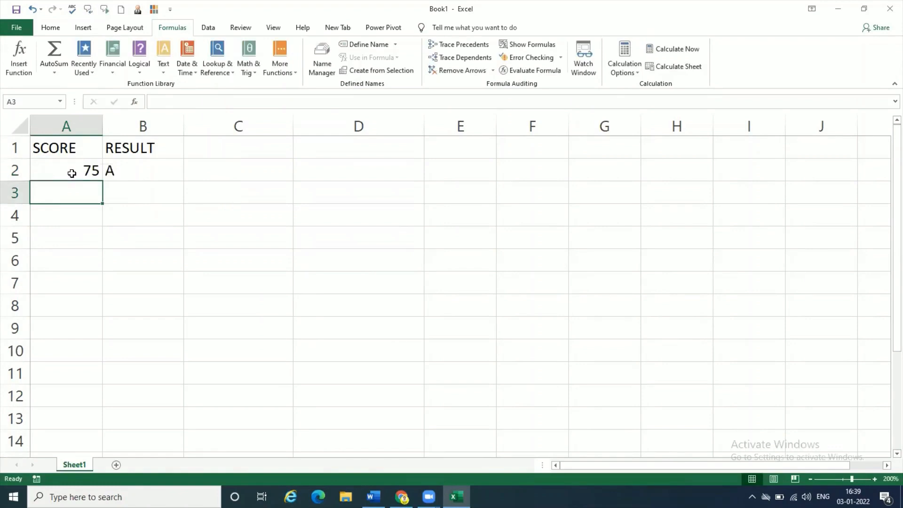
- Test the formula's fallback by entering the unmatched scores 75.3 and 2 in A2
left_click(72, 173)
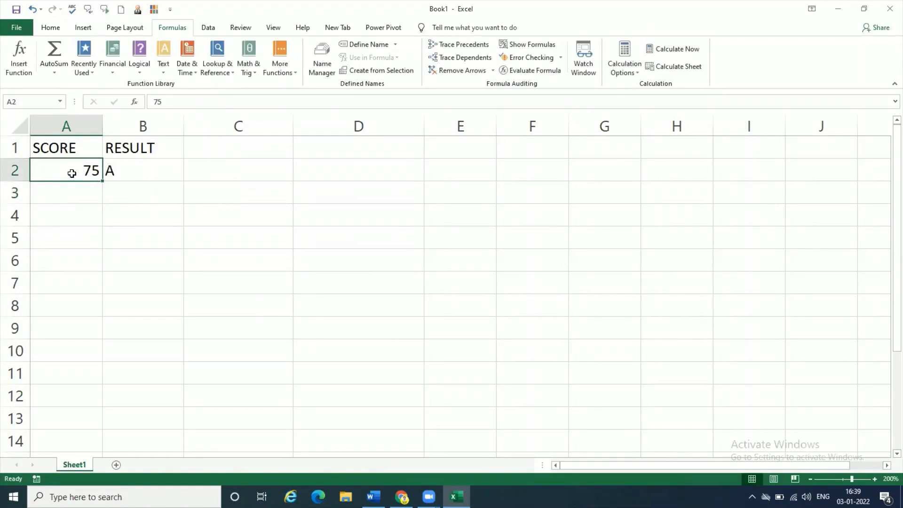
type("75.")
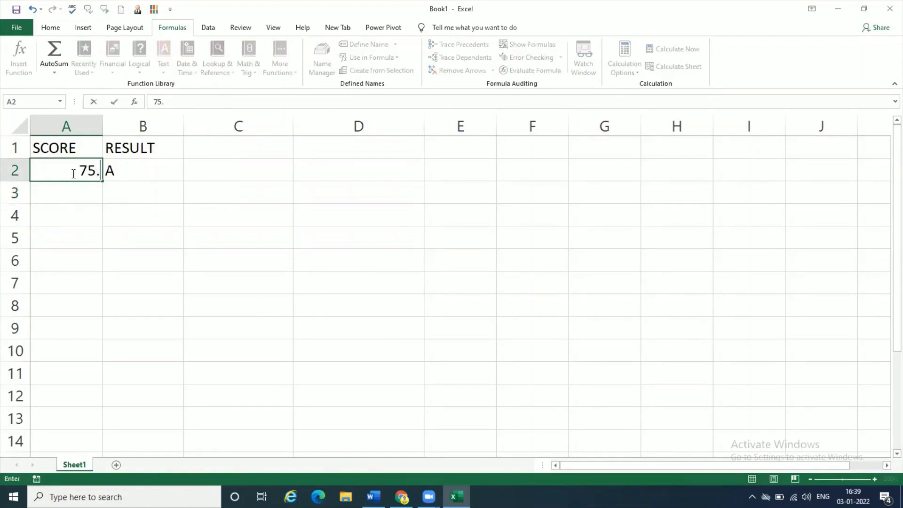
type("3")
key("Return")
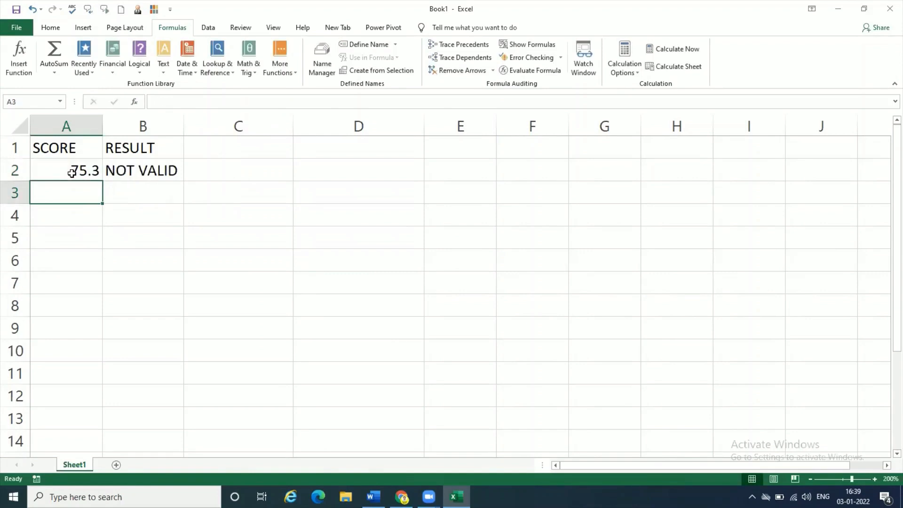
left_click(72, 173)
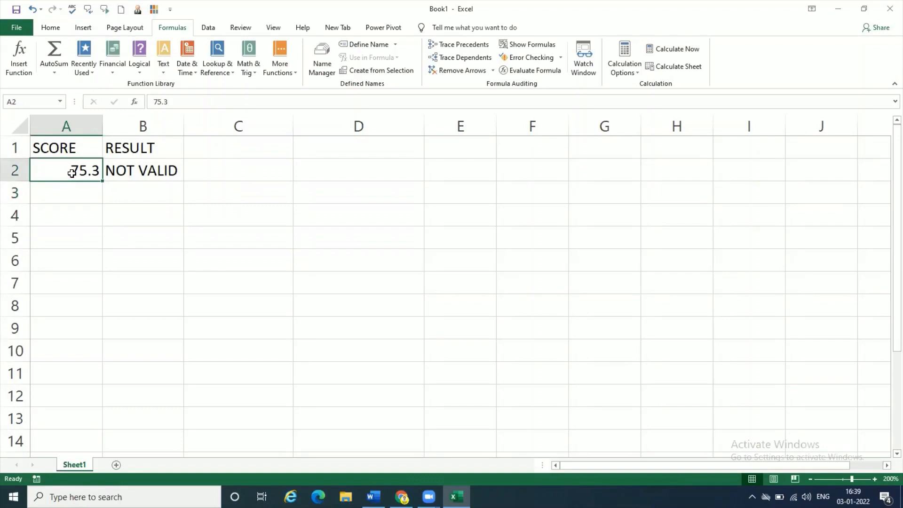
type("2")
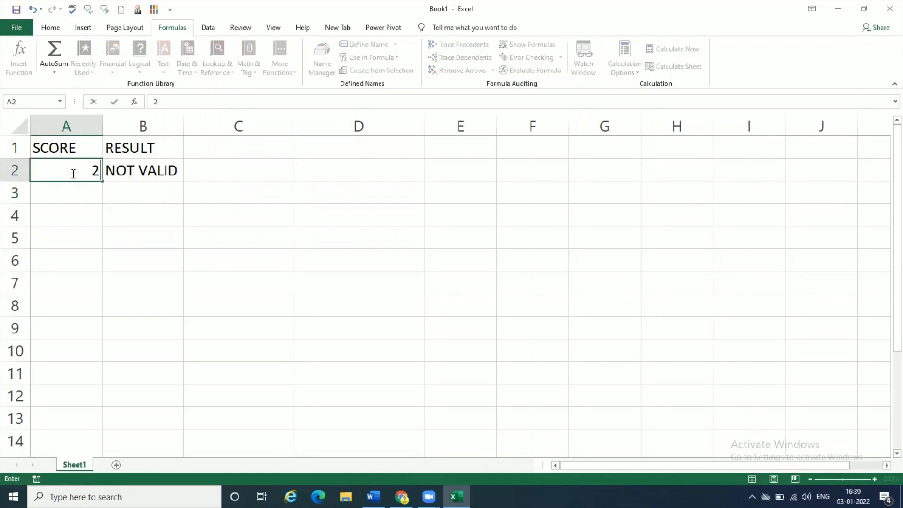
key("Return")
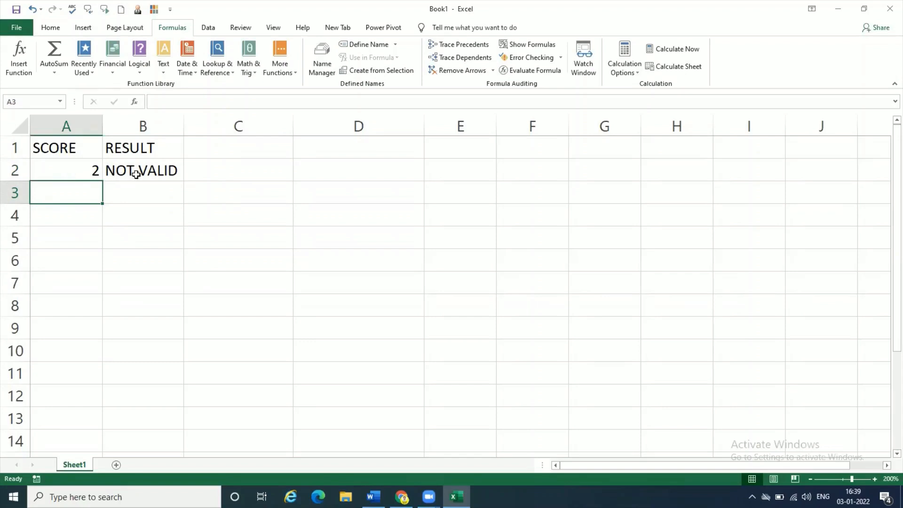
- Review the IFS formula inside cell B2, and leave the cell without editing it
double_click(137, 174)
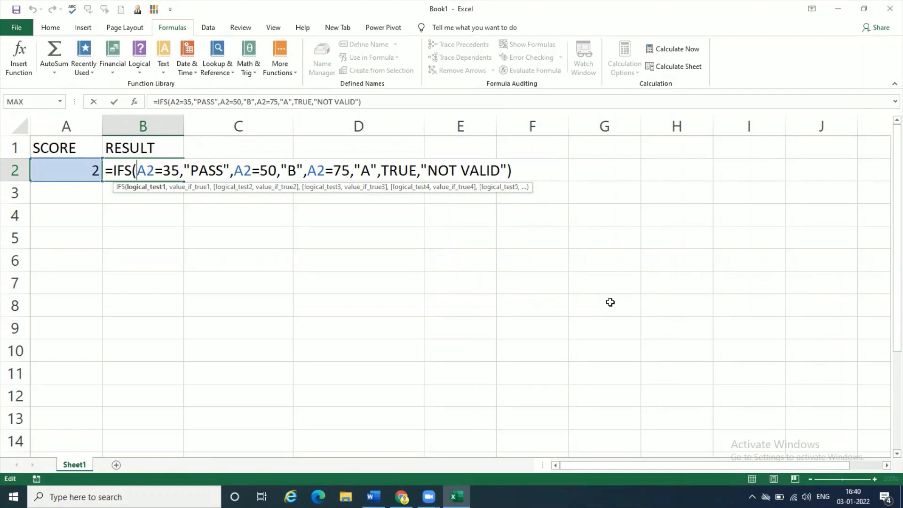
key("Right")
key("Right")
left_click(81, 218)
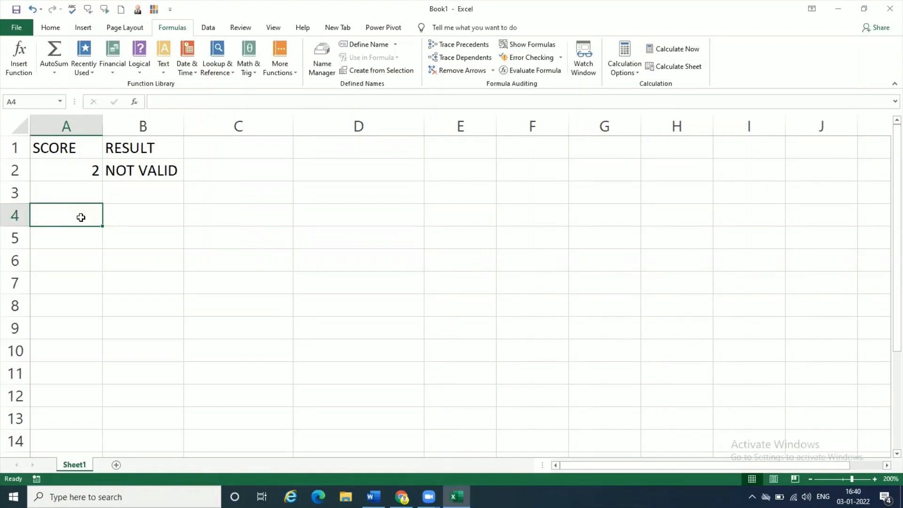
- Reopen the function arguments of the IFS formula in B2 and change the first logical test to A2<35
left_click(163, 173)
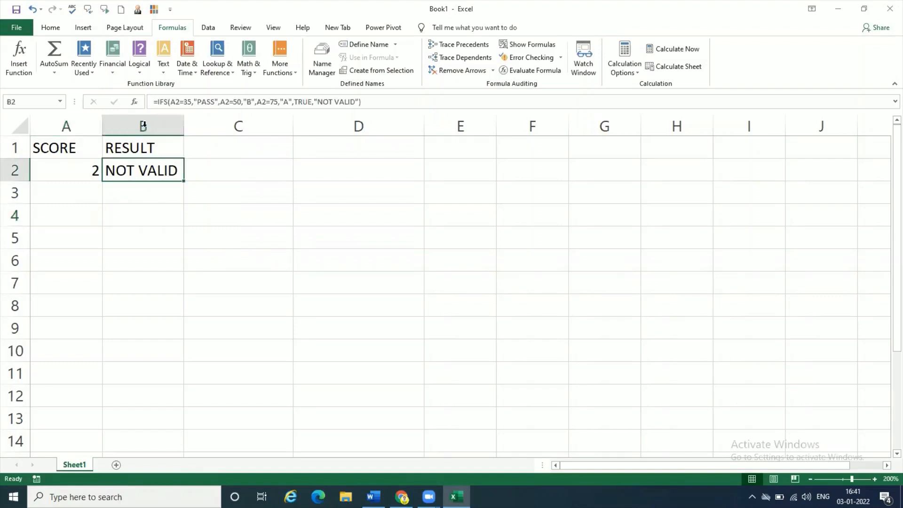
left_click(134, 101)
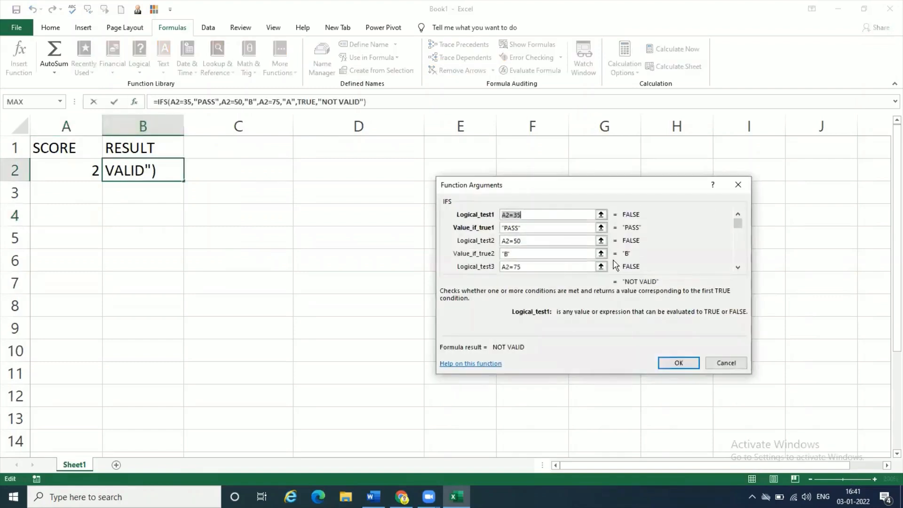
left_click(545, 214)
key("BackSpace")
key("BackSpace")
key("BackSpace")
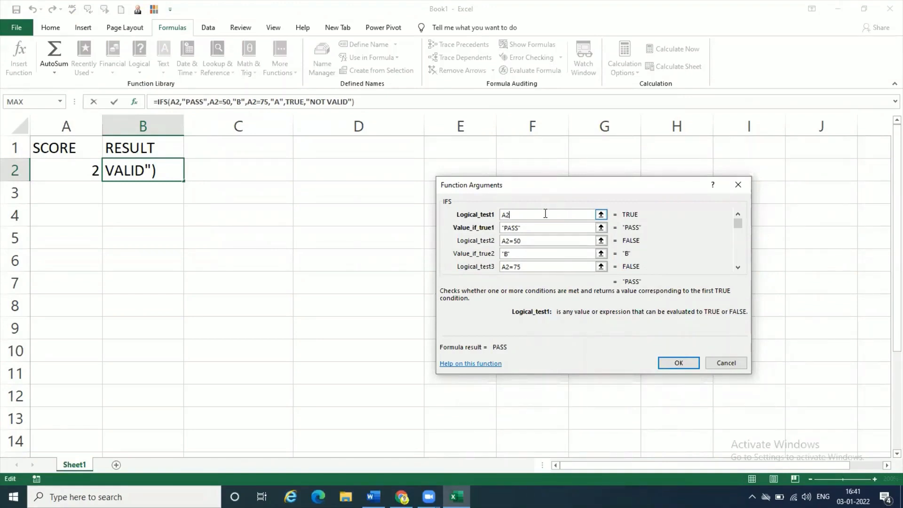
type("<35")
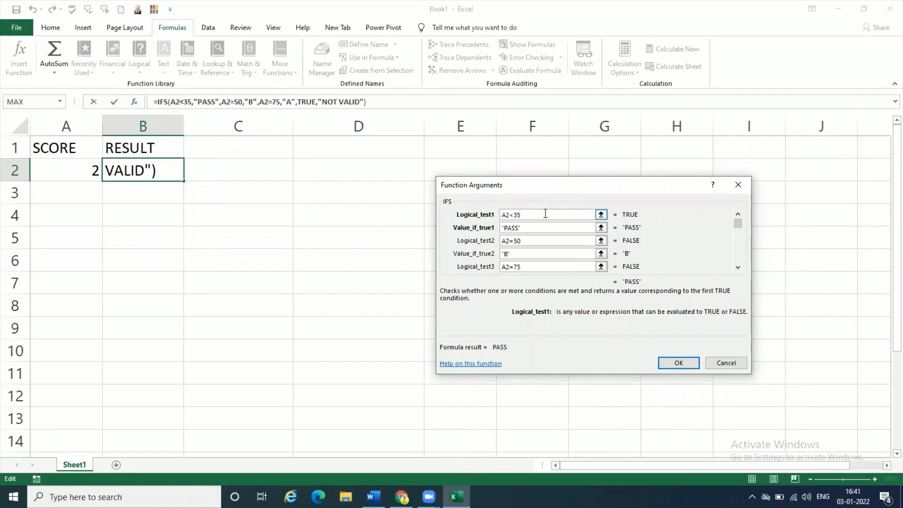
- Replace the value returned by the first IFS condition with FAIL
left_click(540, 228)
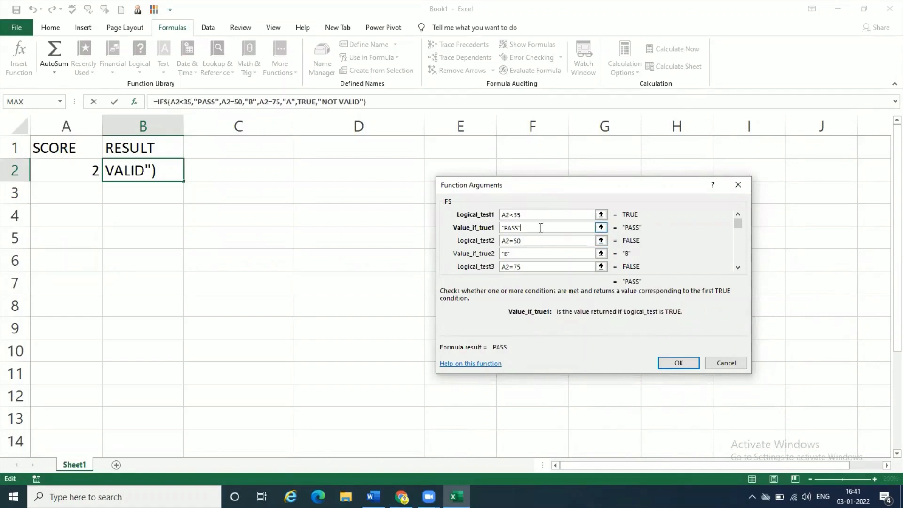
key("BackSpace")
key("BackSpace")
key("BackSpace")
key("BackSpace")
key("BackSpace")
key("BackSpace")
type("FAIL")
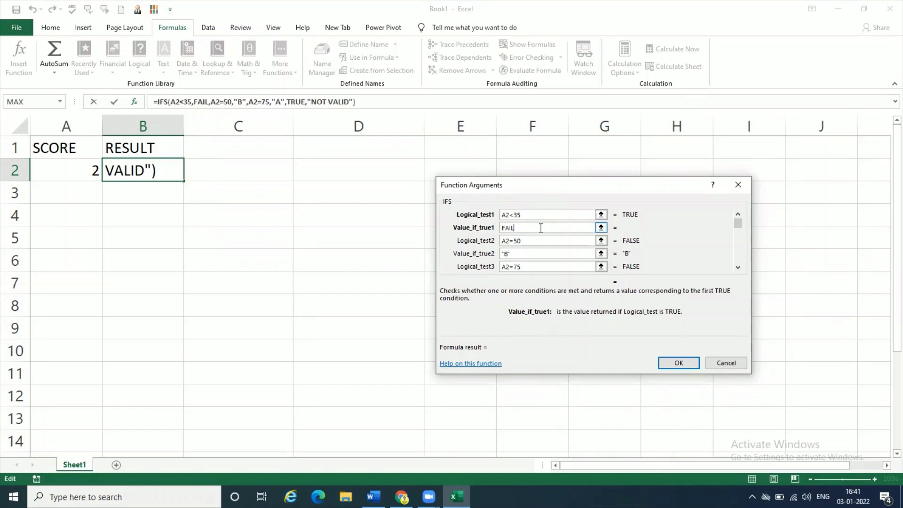
- Change the second IFS condition to A2<50 with D as the value if true
left_click(539, 241)
key("BackSpace")
key("BackSpace")
key("BackSpace")
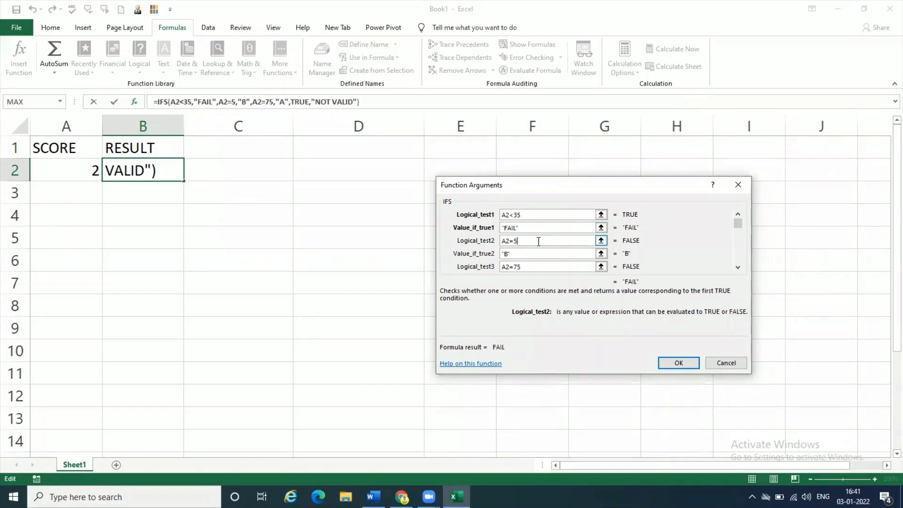
type("<")
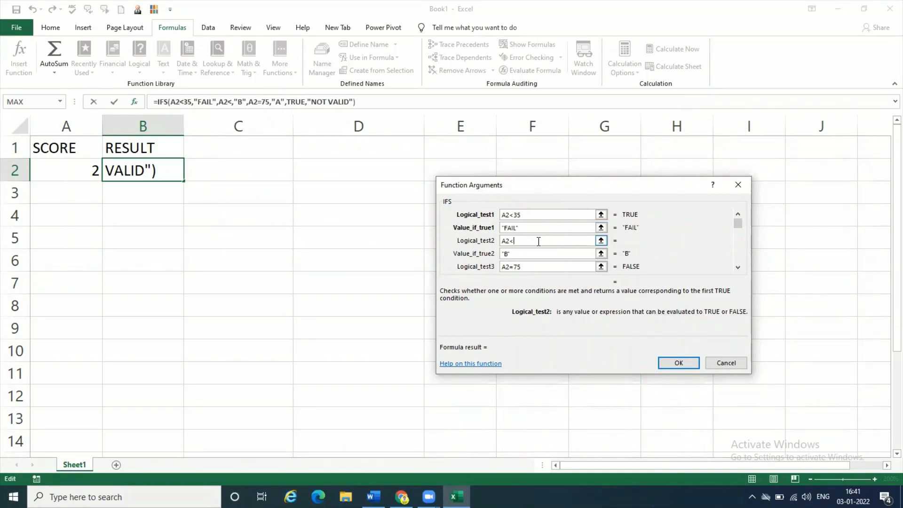
type("50")
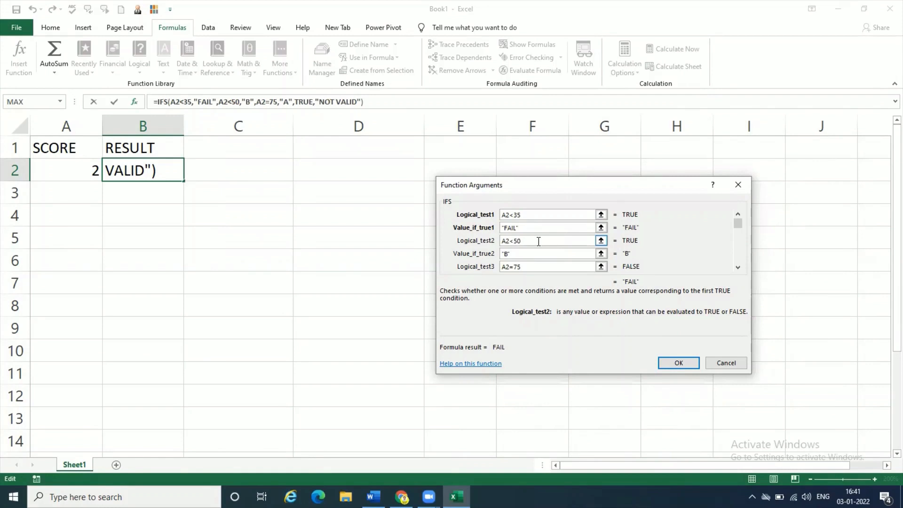
key("Tab")
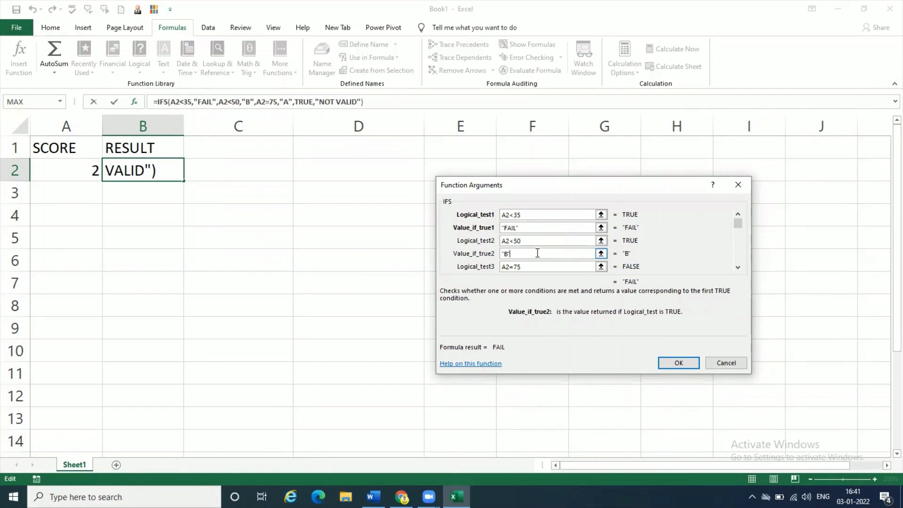
type("\"")
key("BackSpace")
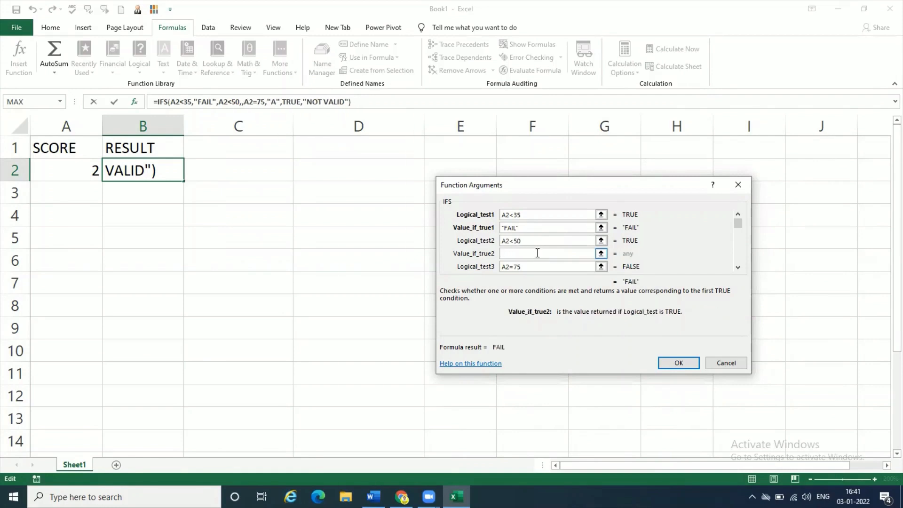
type("D")
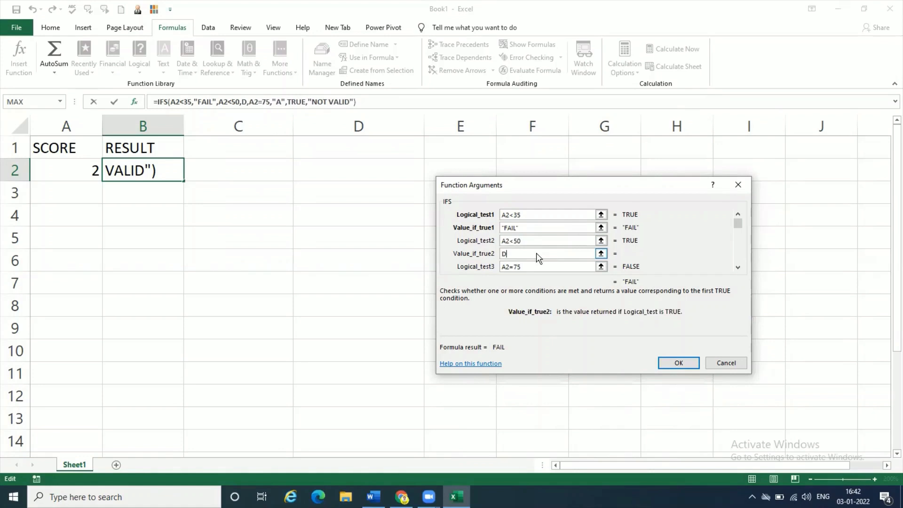
- Change the third IFS condition to A2<70 and set its value if true to B
key("Tab")
left_click(539, 265)
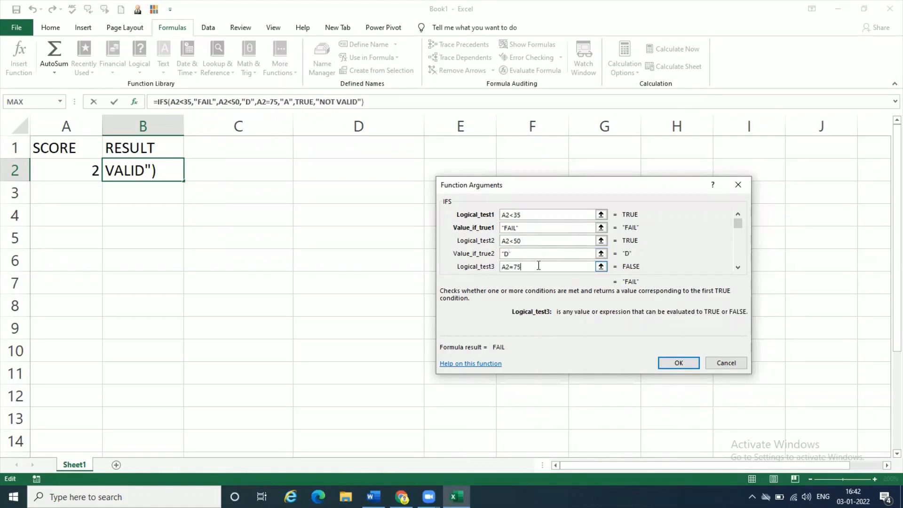
key("BackSpace")
key("BackSpace")
key("BackSpace")
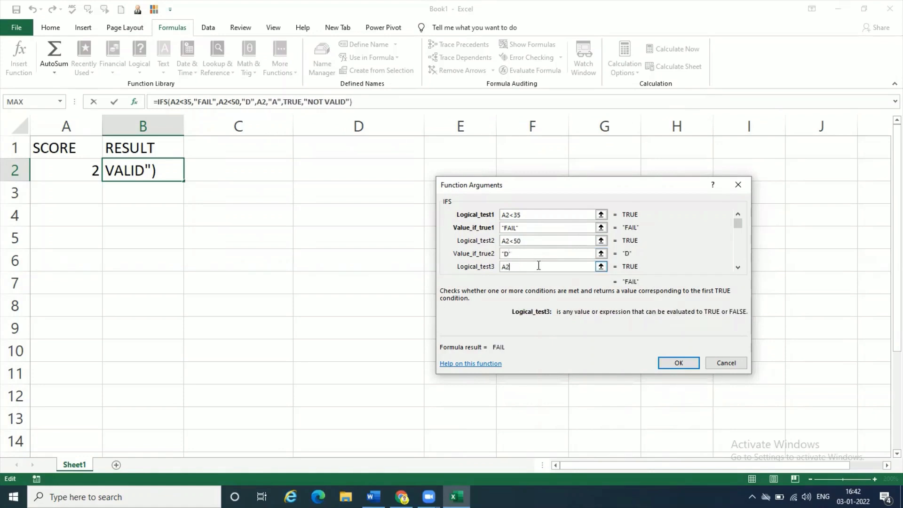
type("<")
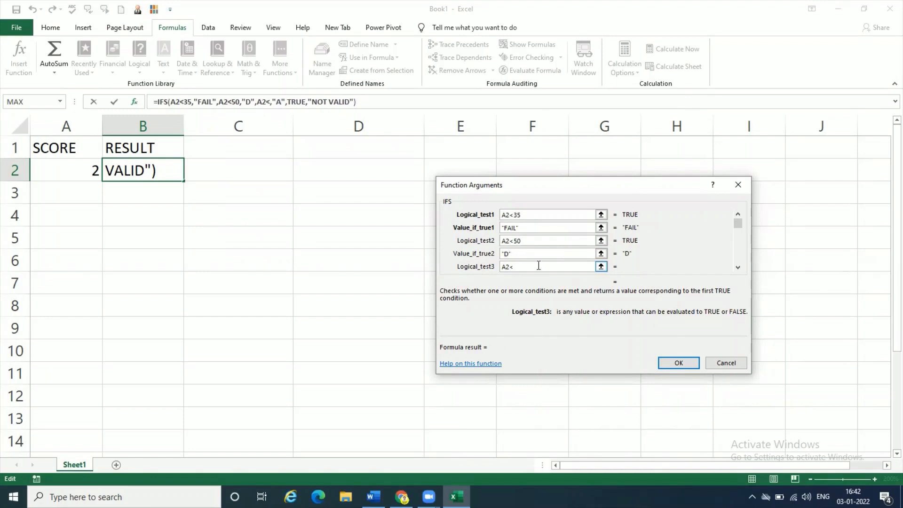
type("0")
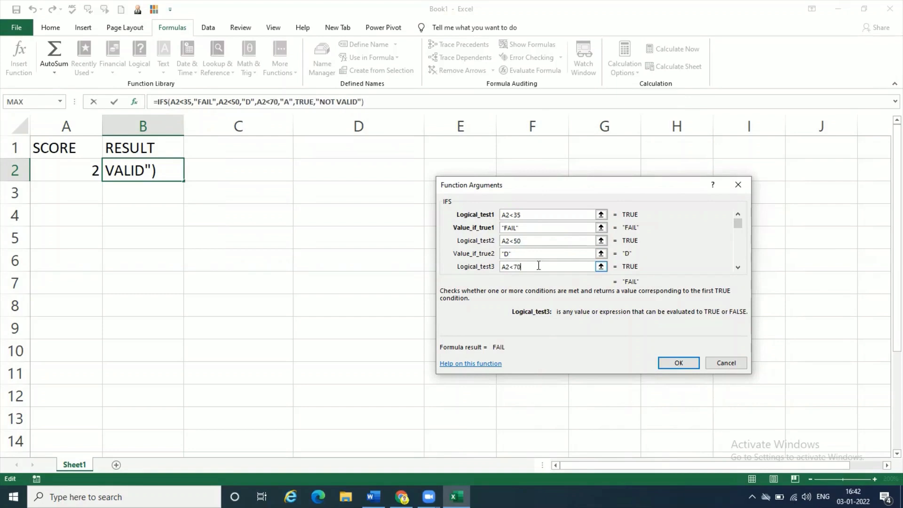
key("Tab")
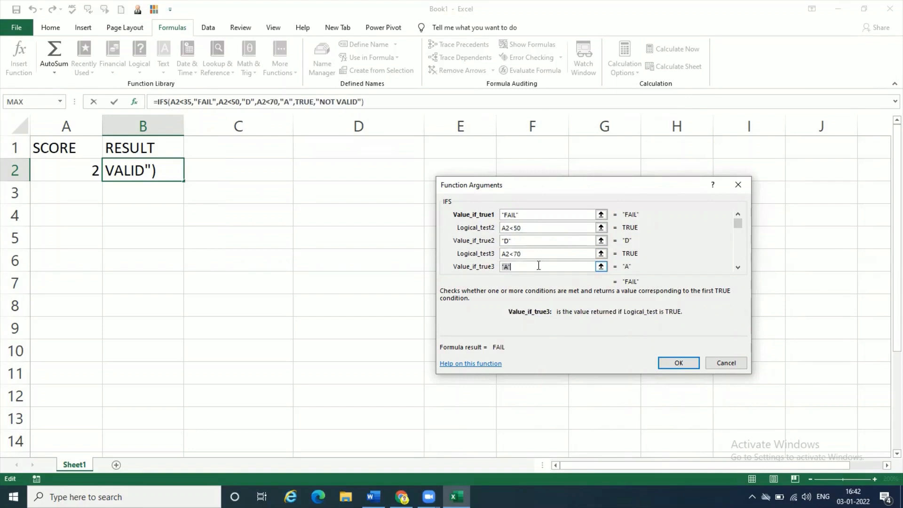
type("B")
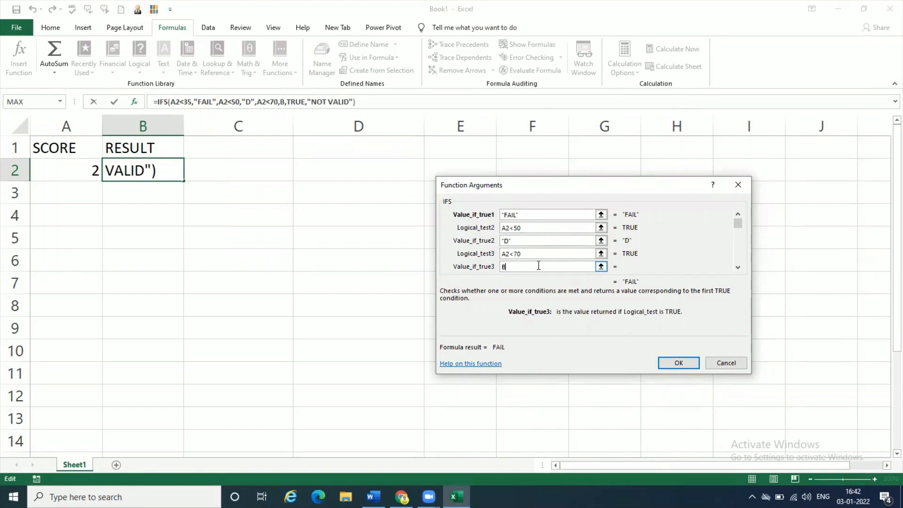
- Replace the value returned by the second IFS condition with C
left_click(527, 241)
key("BackSpace")
key("BackSpace")
key("BackSpace")
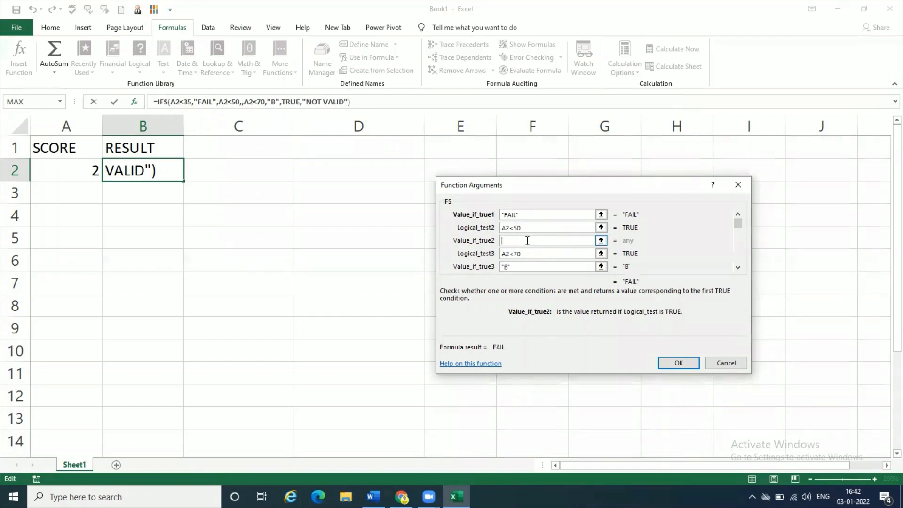
type("C")
key("Tab")
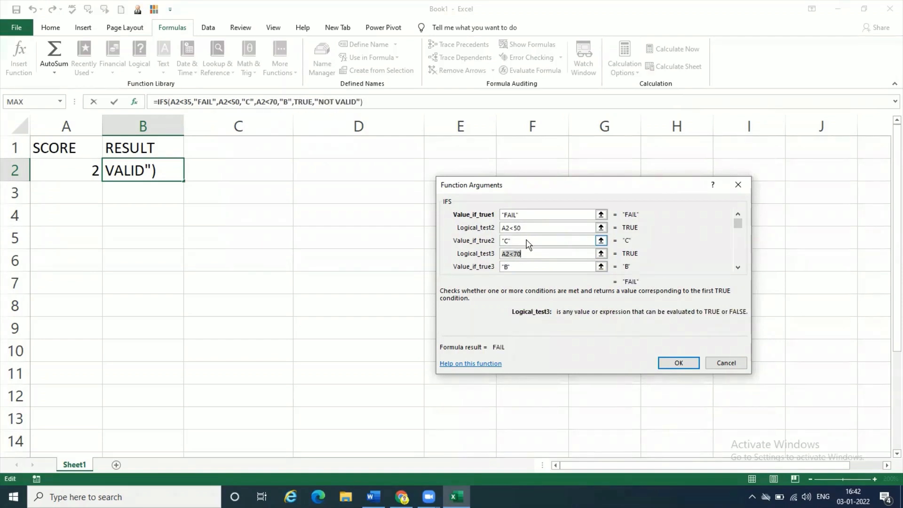
- Replace the fourth IFS condition with A2<90 and set its value if true to A
key("Tab")
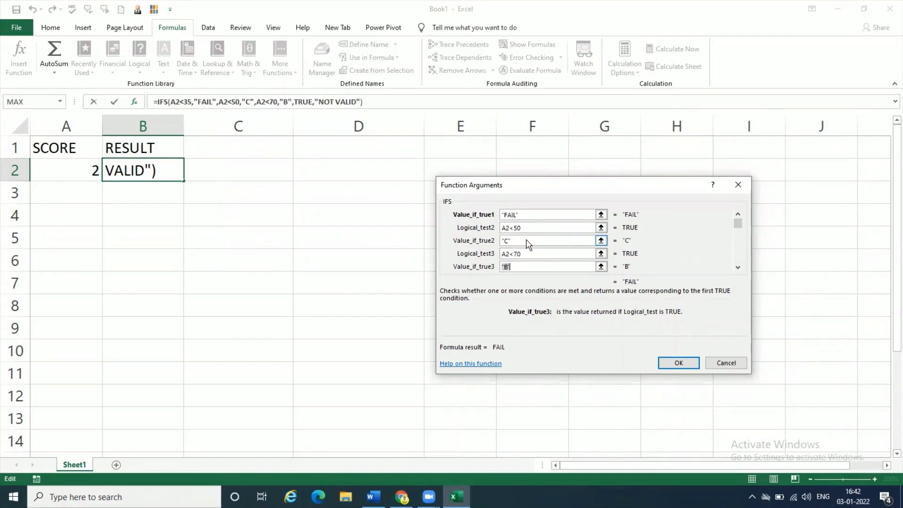
key("Tab")
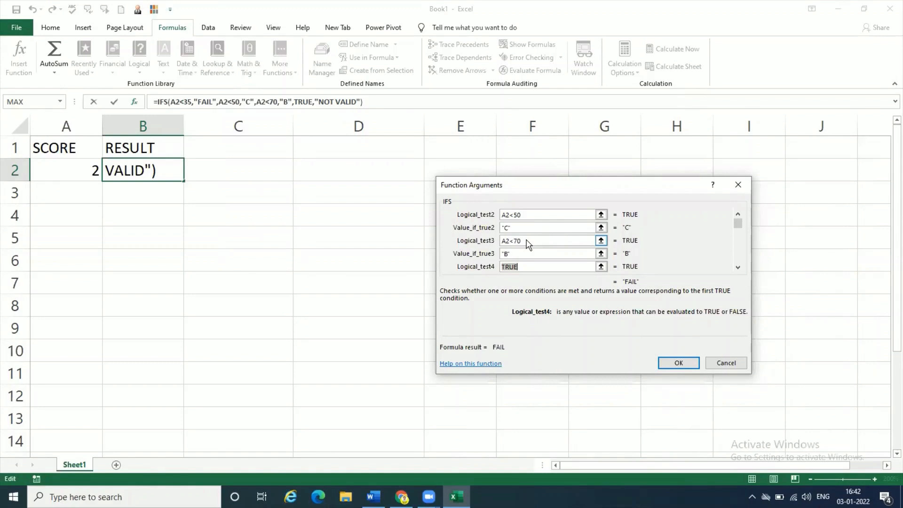
type("A2")
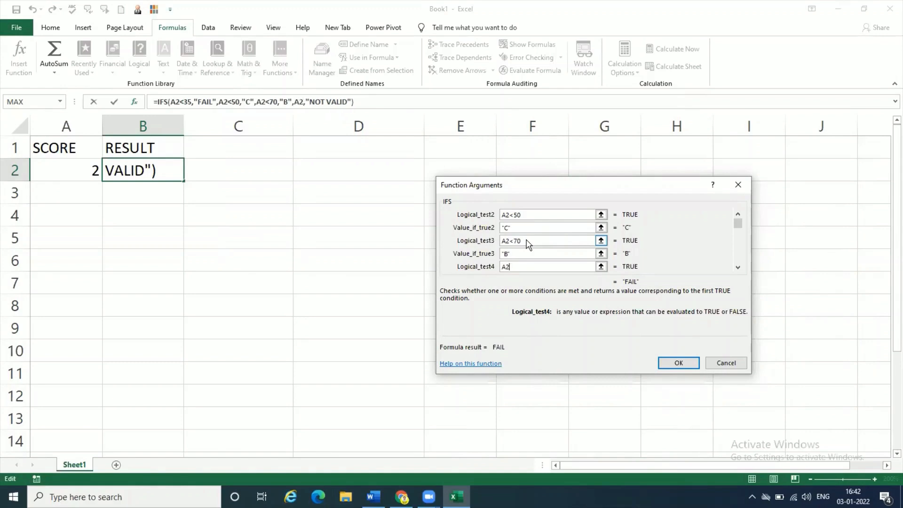
type("<")
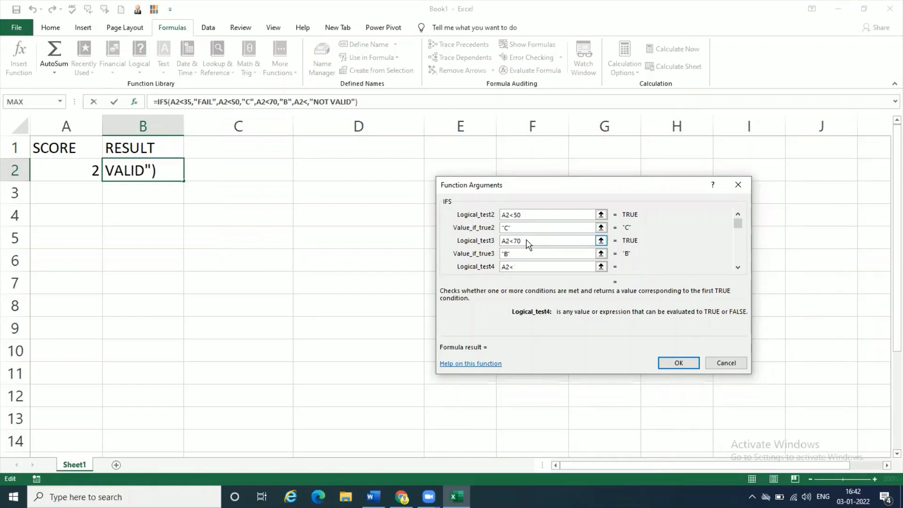
type("90")
key("Tab")
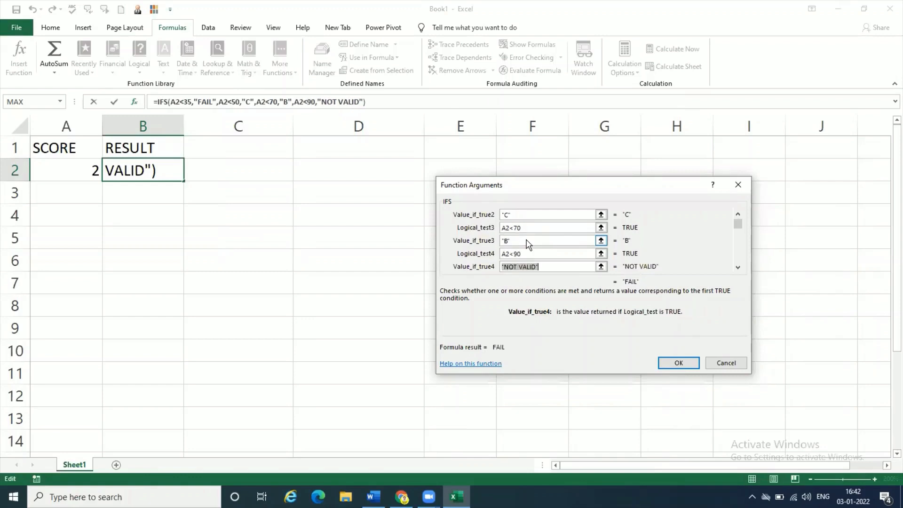
type("A")
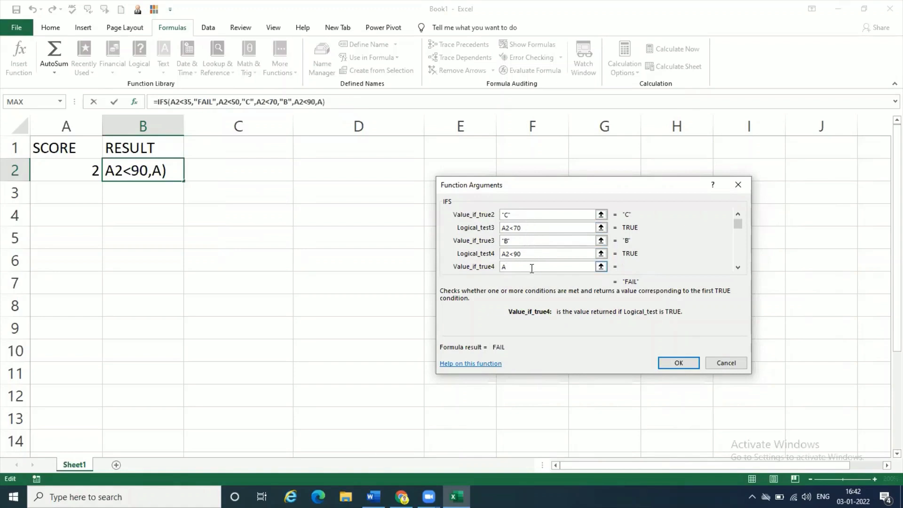
- Add a fifth IFS condition A2>=90 that returns A+, and apply the formula to B2
key("Tab")
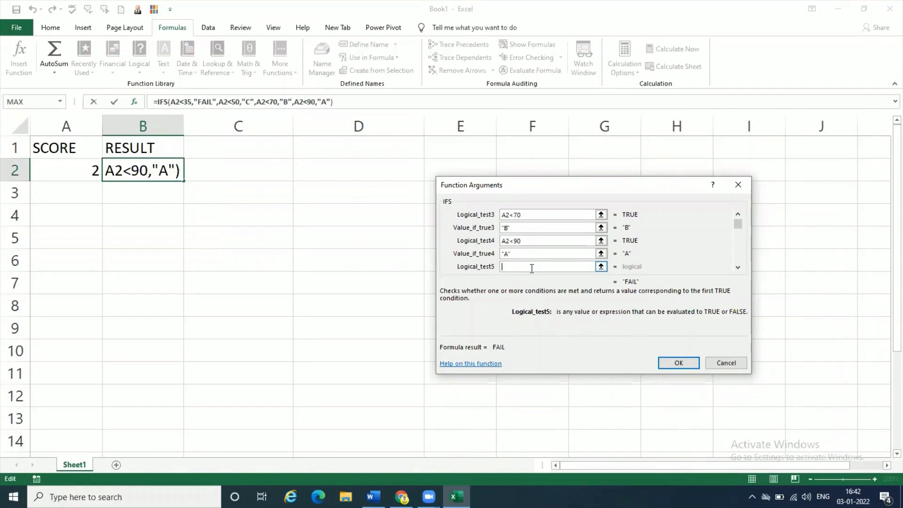
type("A2")
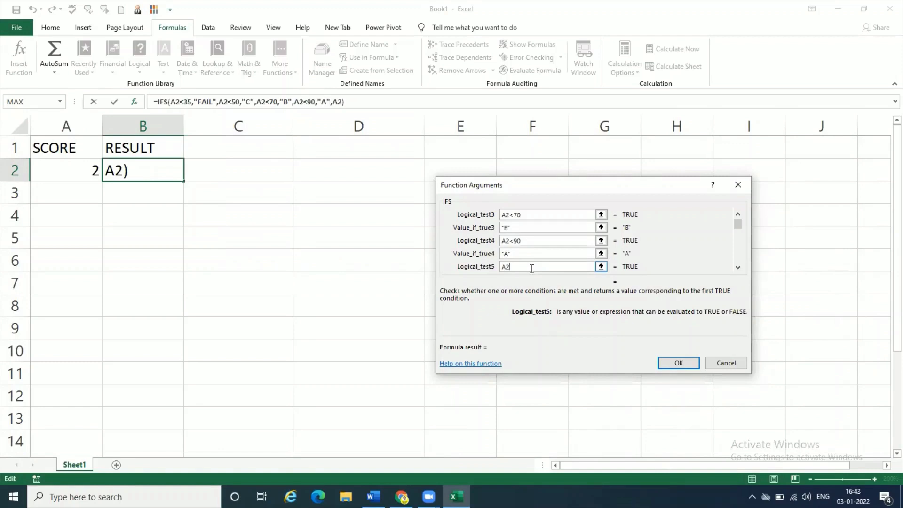
type(">=90")
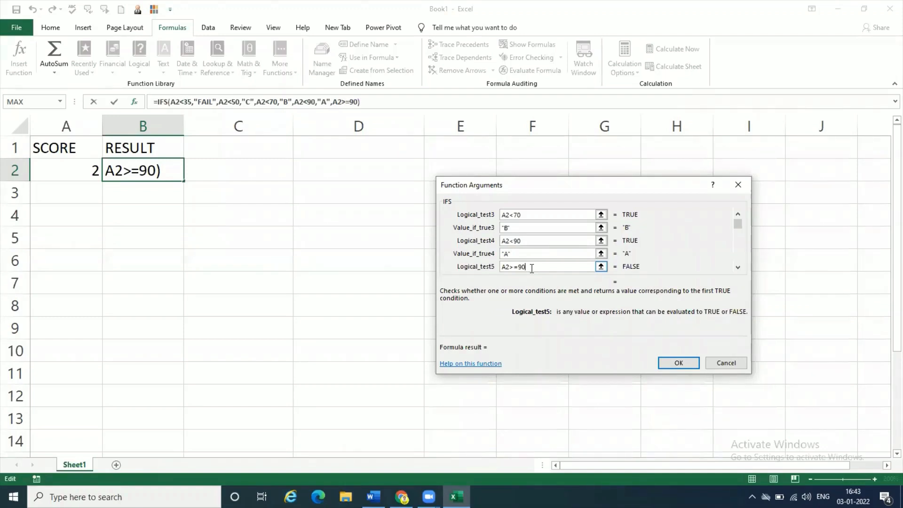
key("Tab")
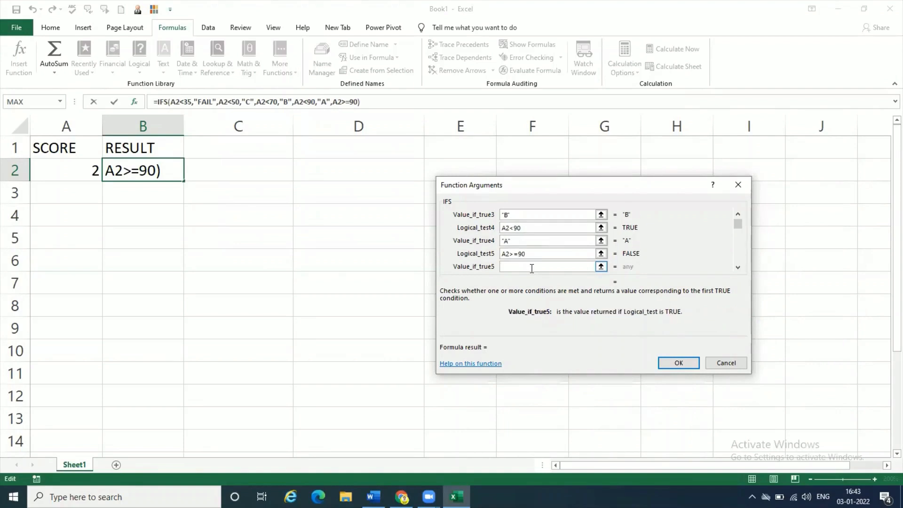
type("A+")
left_click(676, 362)
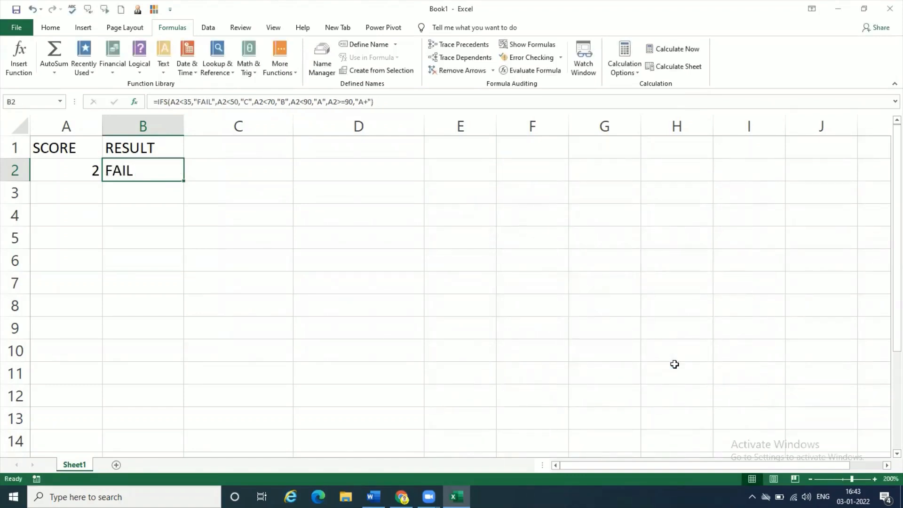
- Test the grade formula by entering scores of 34 and 43 in A2
left_click(84, 174)
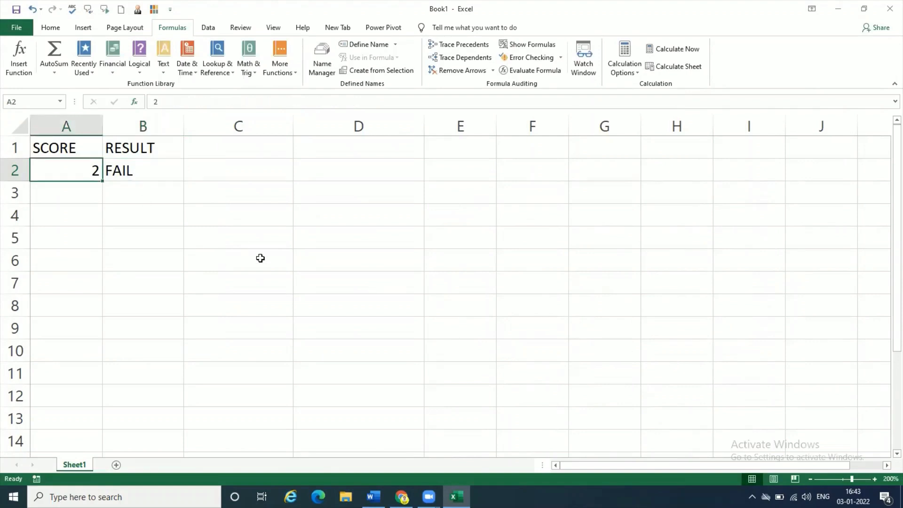
type("34")
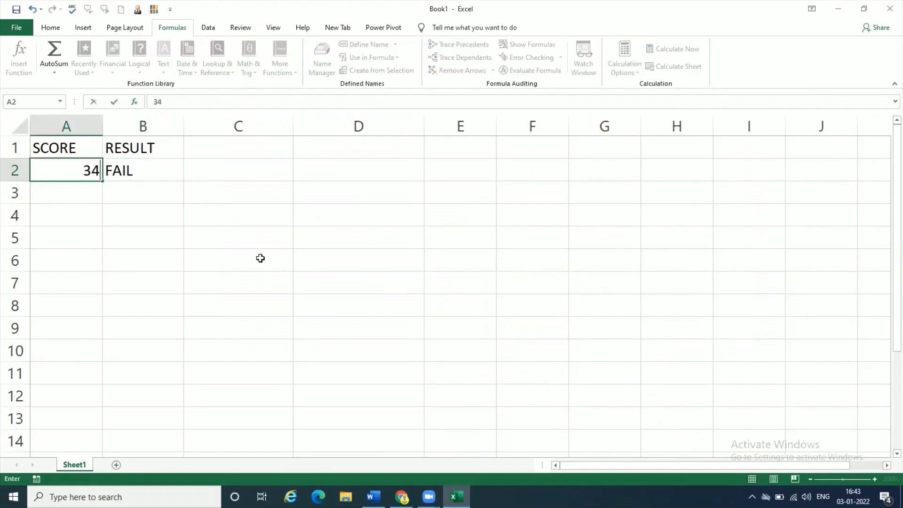
key("Return")
key("Up")
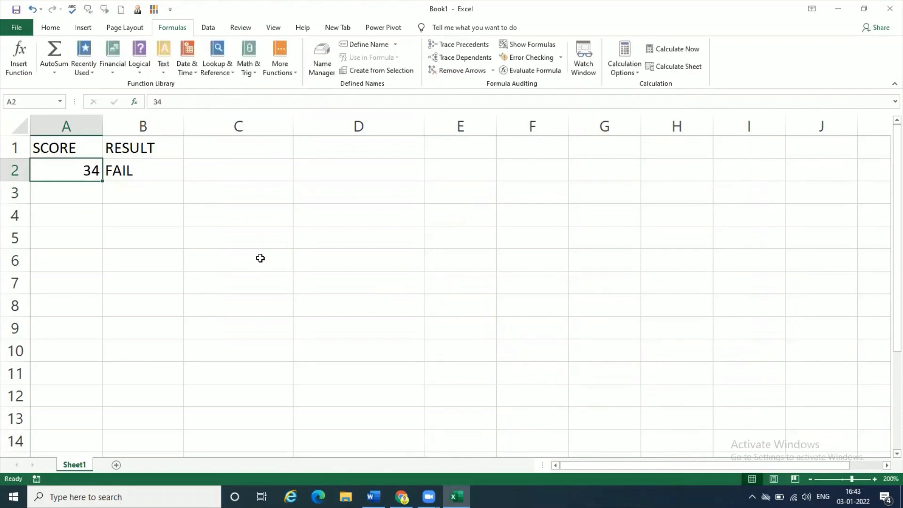
type("43")
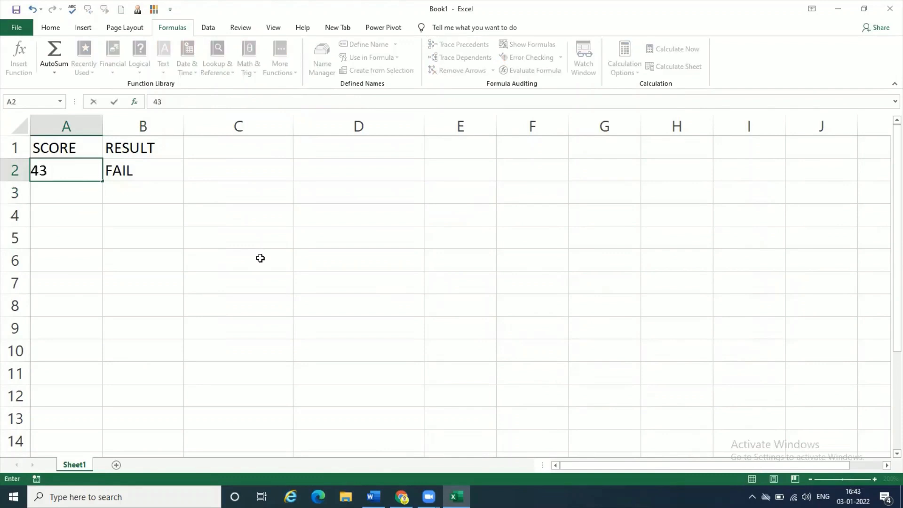
key("Return")
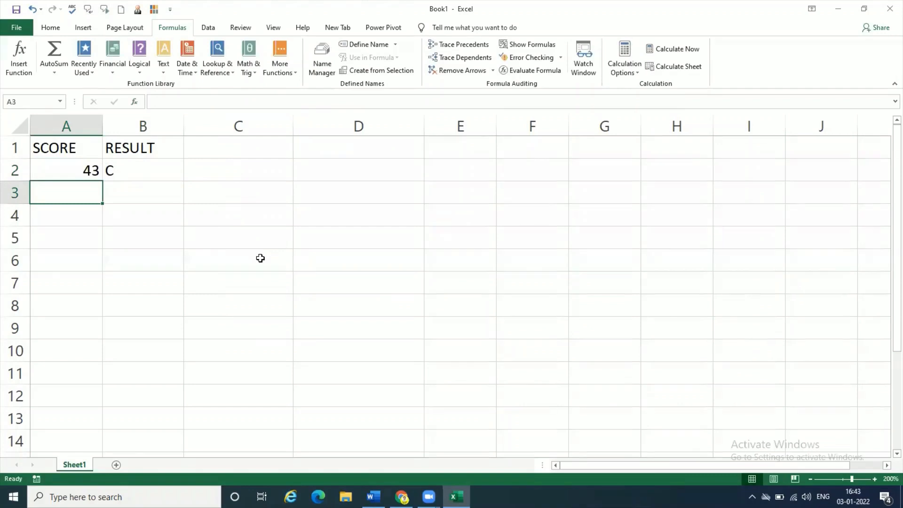
- Test the grade formula by entering scores of 57 and 65 in A2
key("Up")
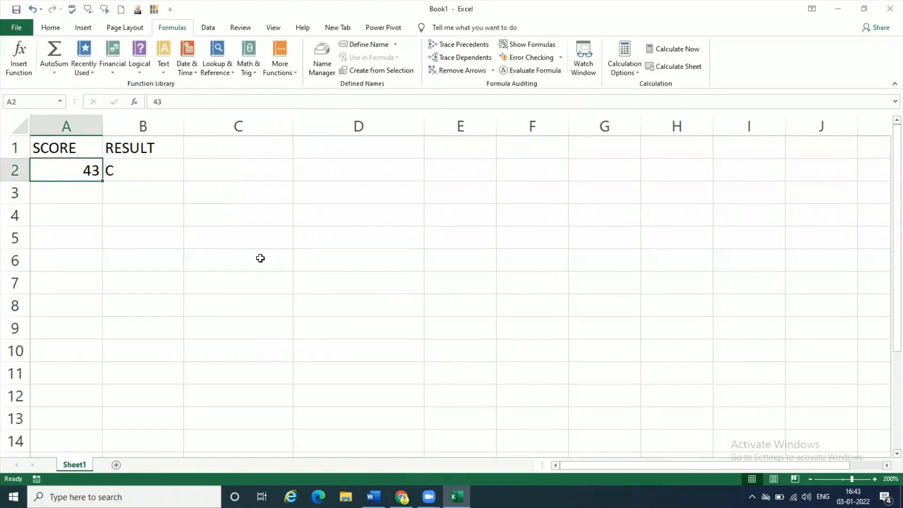
type("57")
key("Return")
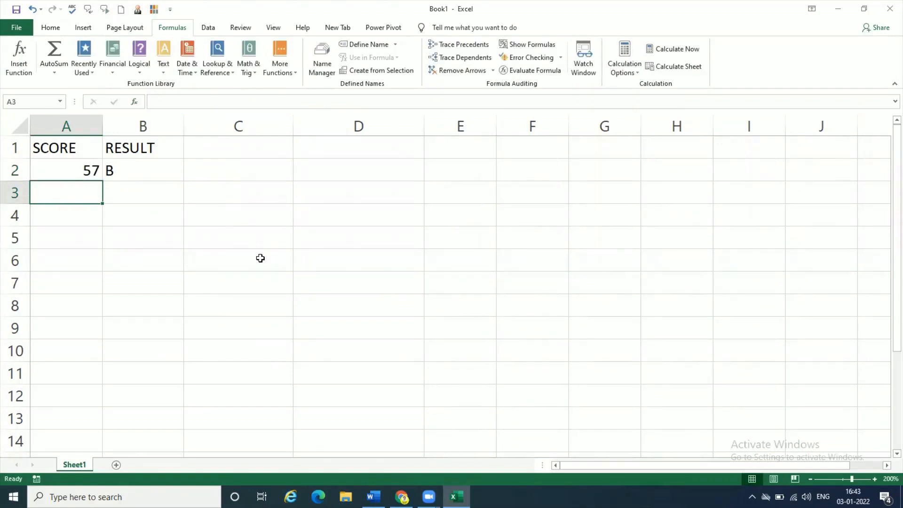
key("Up")
key("Up")
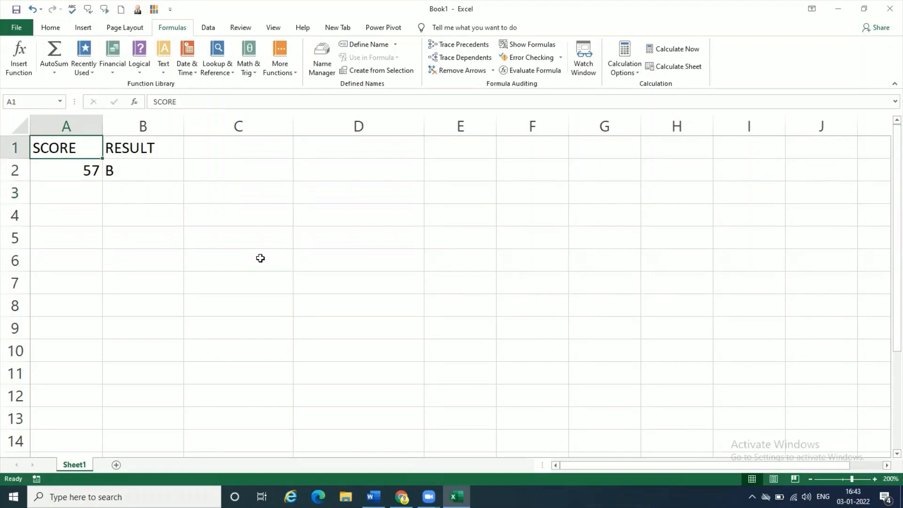
key("Down")
type("65")
key("Return")
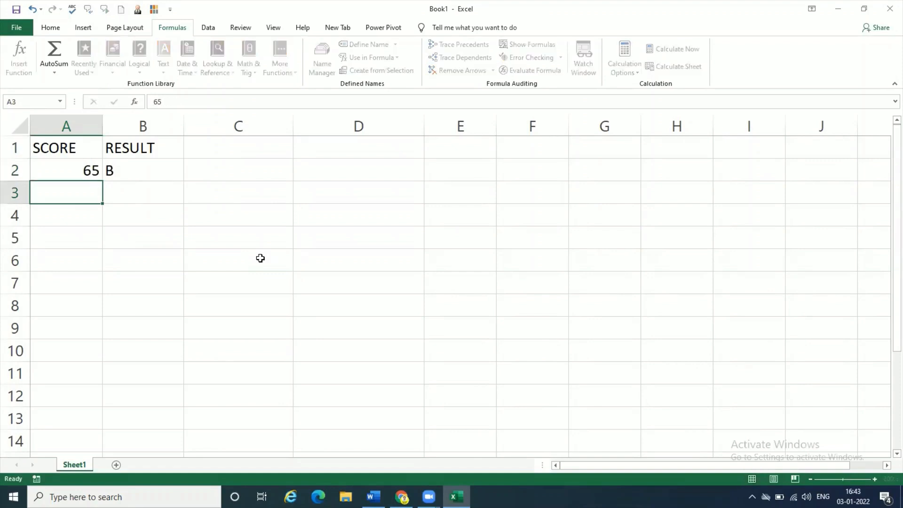
- Test the higher grade ranges by entering scores of 72 and 81 in A2
key("Up")
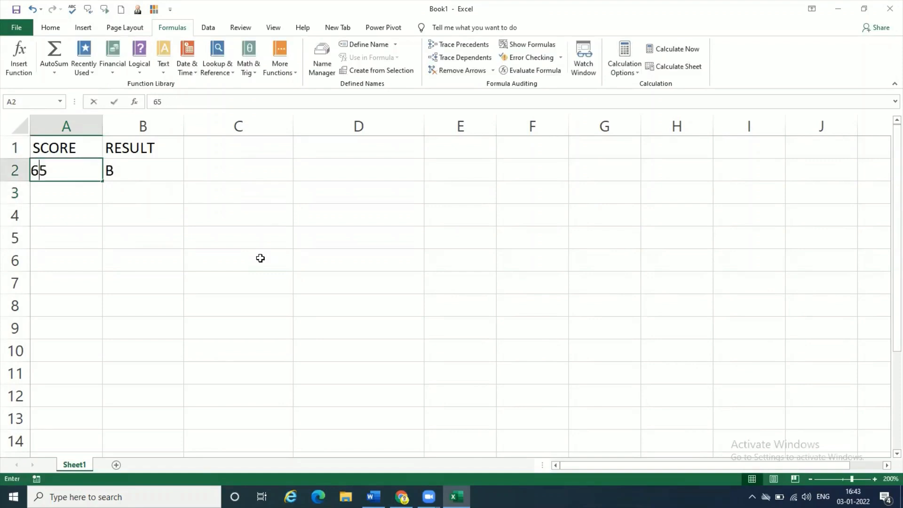
type("72")
key("Return")
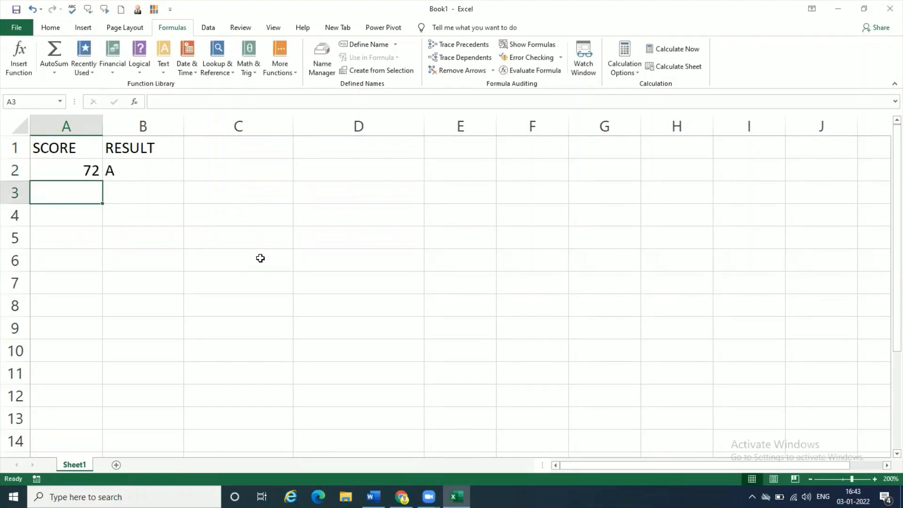
key("Up")
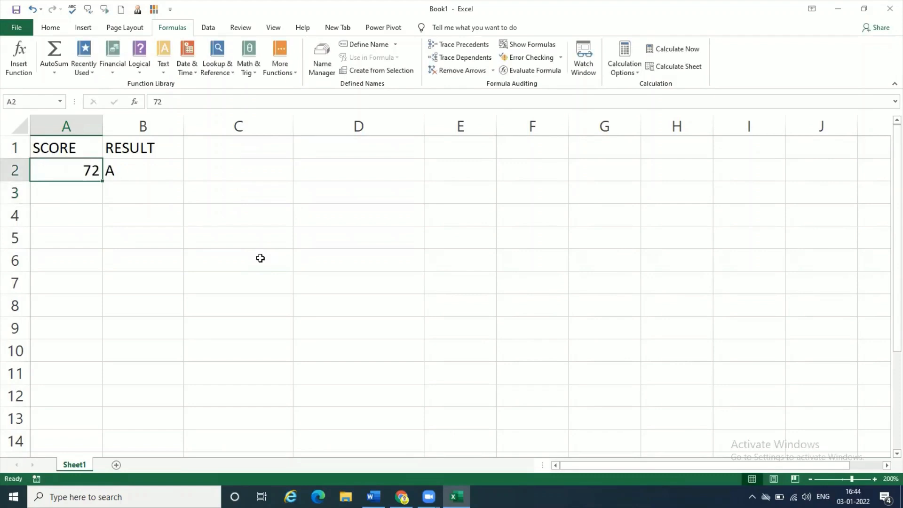
type("81")
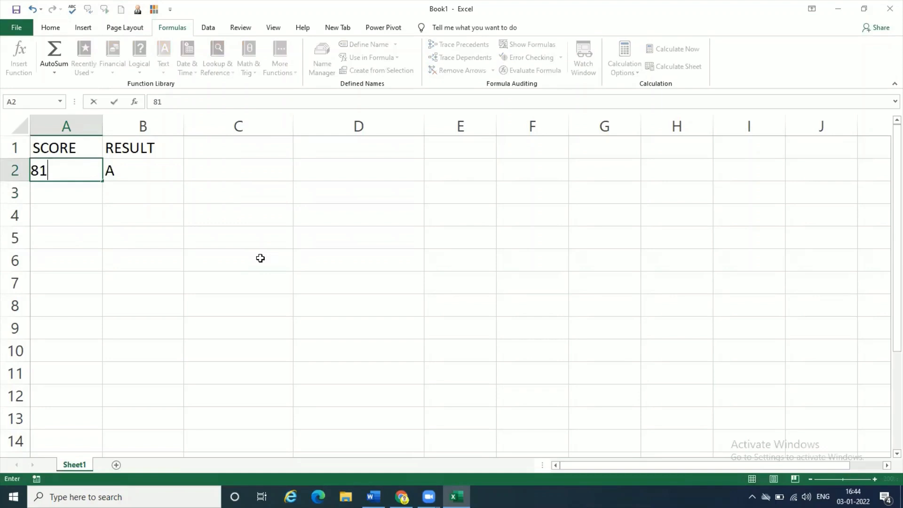
key("Return")
- Enter a score of 90.1 in A2 to test the formula's highest grade
key("Up")
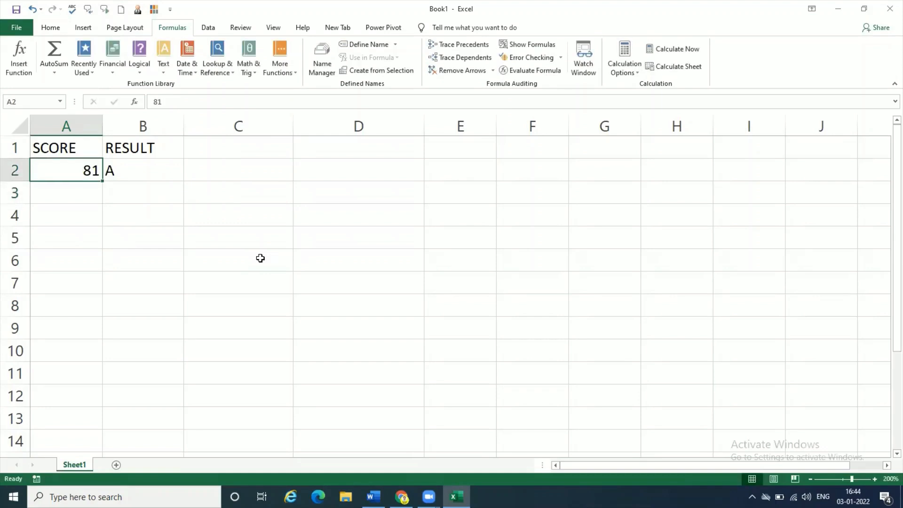
type("90")
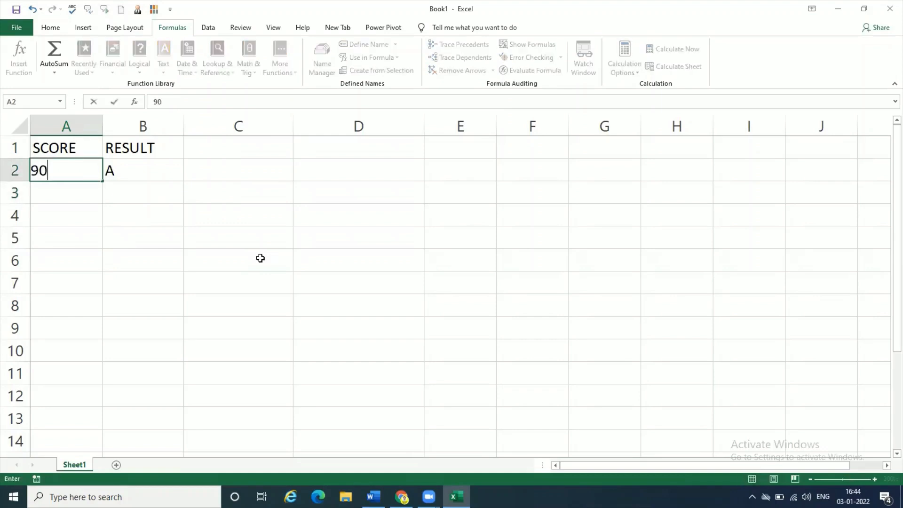
type(".1")
key("Return")
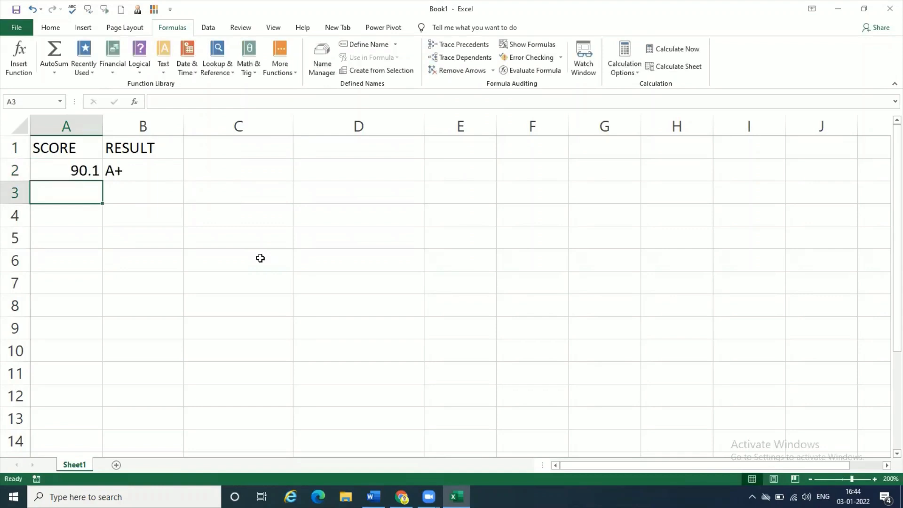
- Open the IFS formula in B2 to review its score conditions
left_click(159, 172)
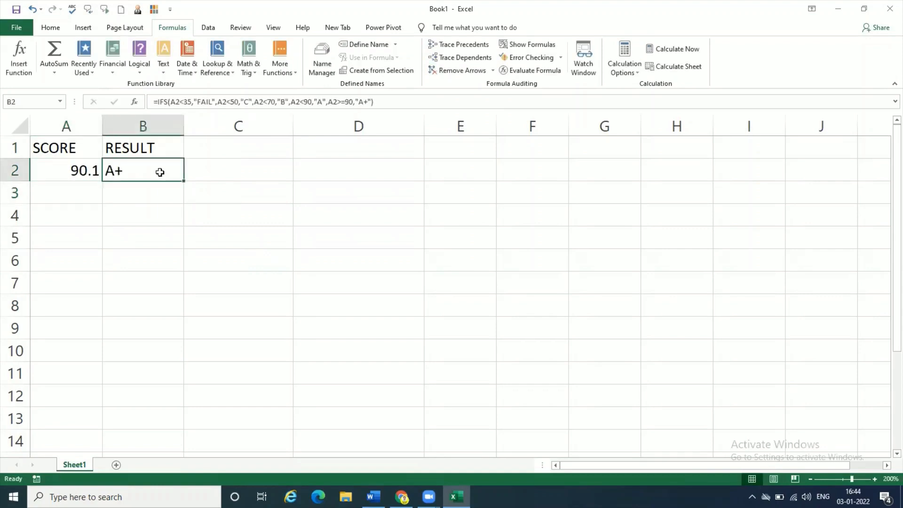
double_click(162, 172)
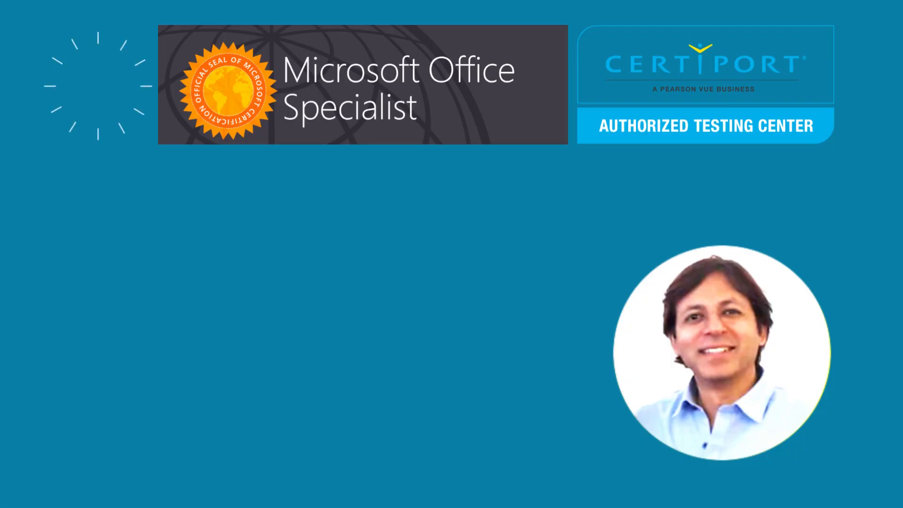
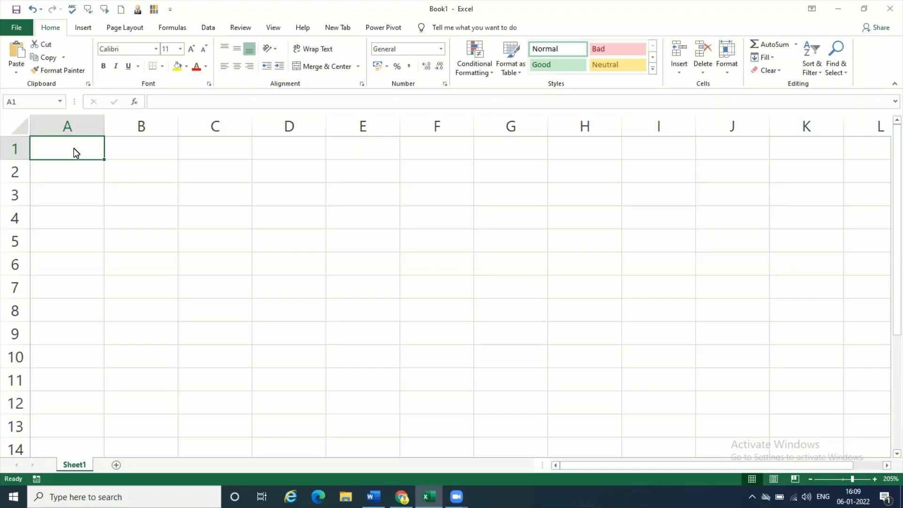
- Enter the headers ID in A1 and PRODUCT in B1 of the blank sheet
type("DI")
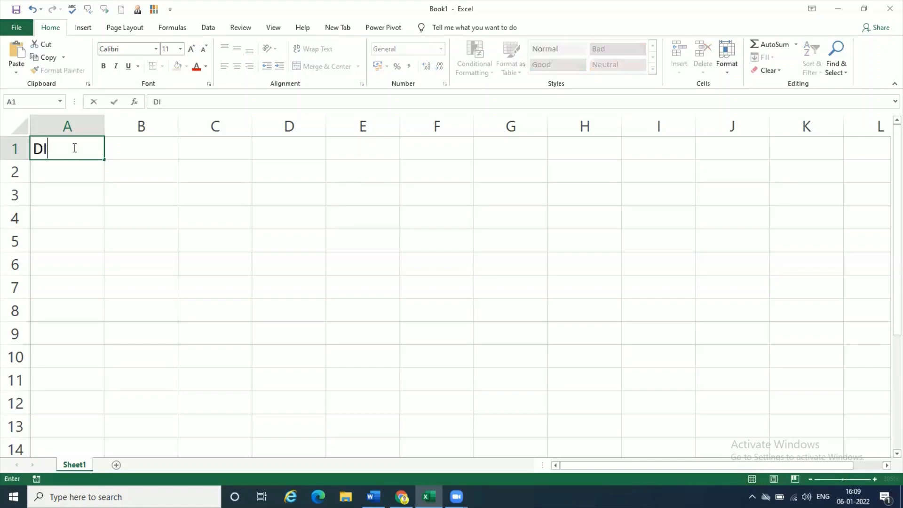
key("BackSpace")
key("BackSpace")
type("ID")
key("Tab")
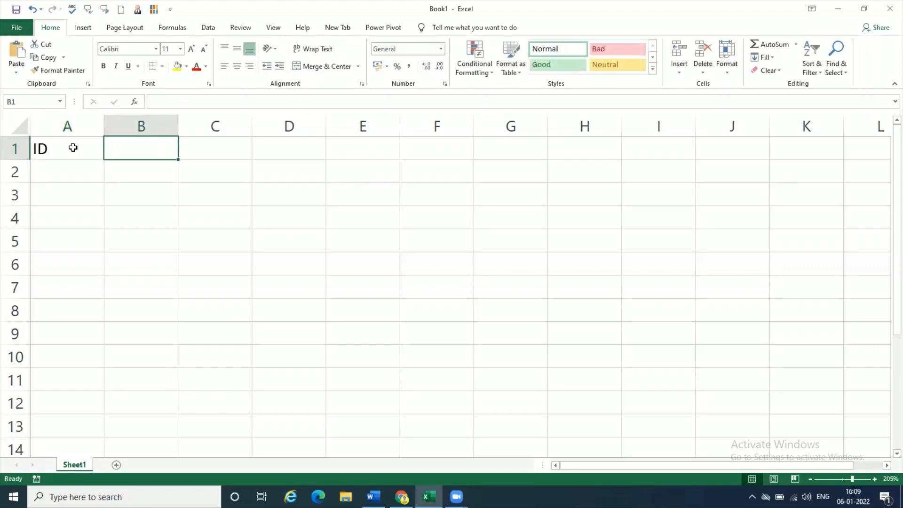
type("PRODUCT")
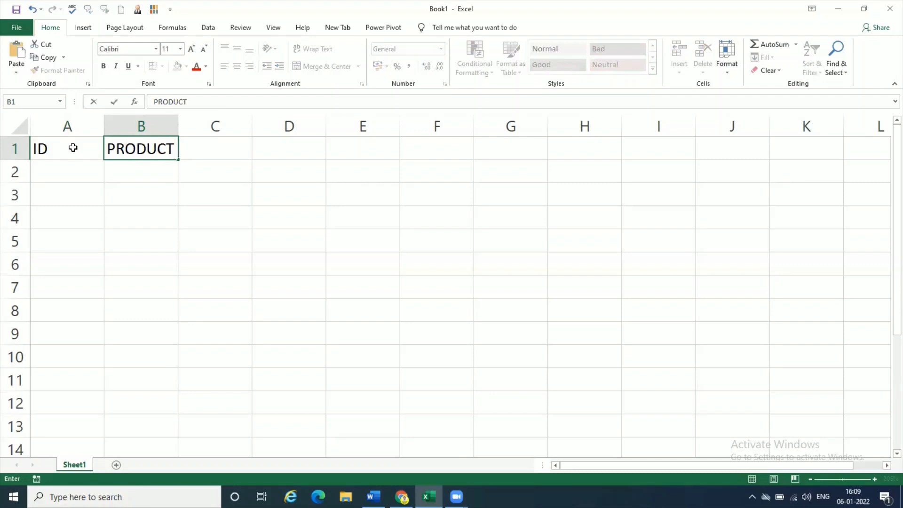
key("Return")
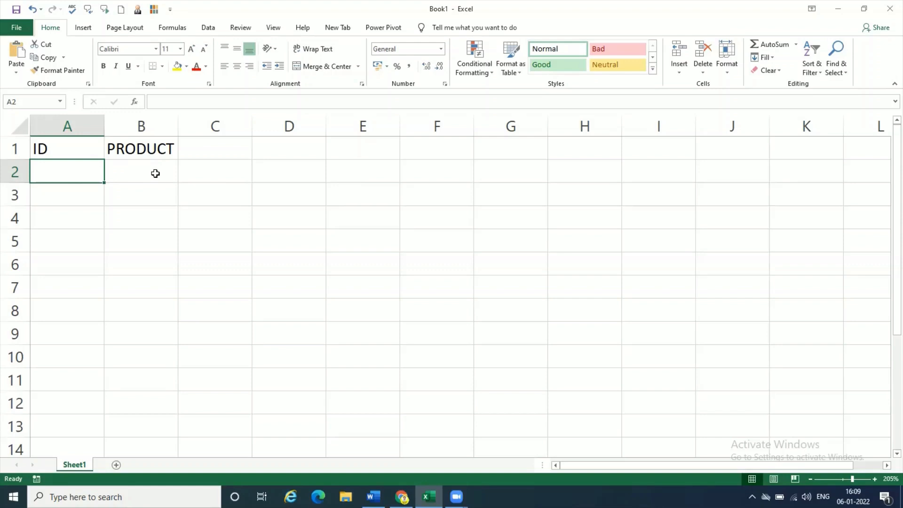
- Enter the table headers ID, BRAND, PRODUCT and WARRANTY in cells E4 to H4
left_click(393, 221)
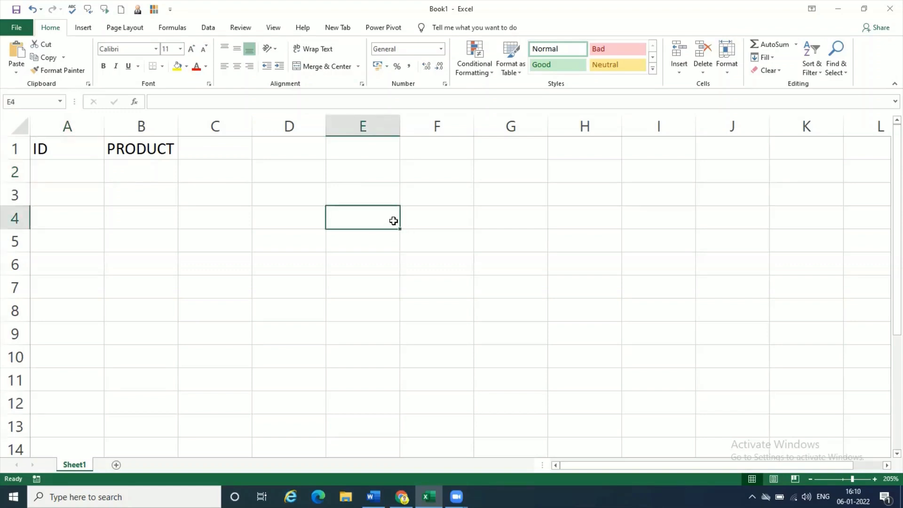
type("ID")
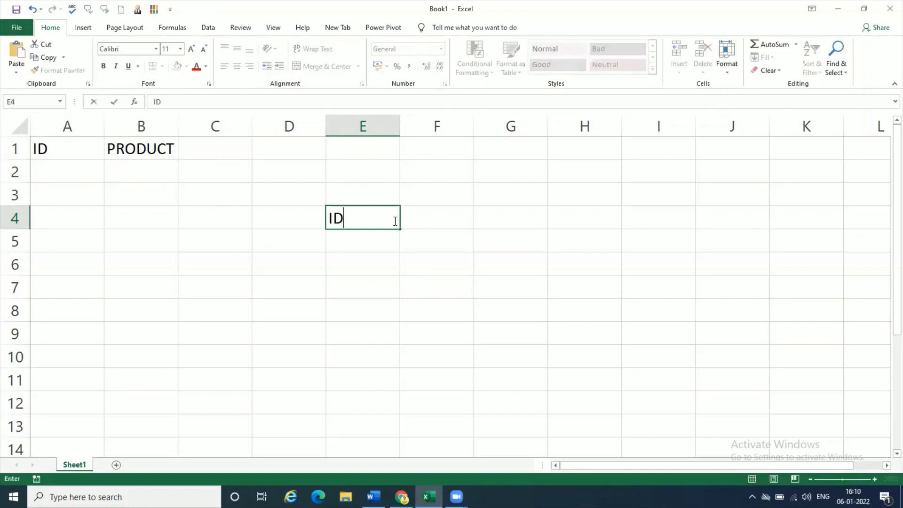
key("Tab")
type("BRAND")
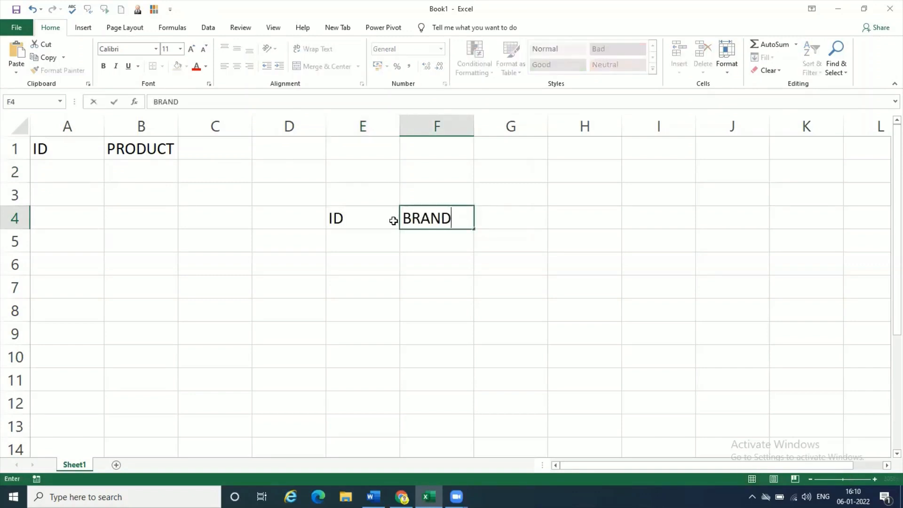
key("Tab")
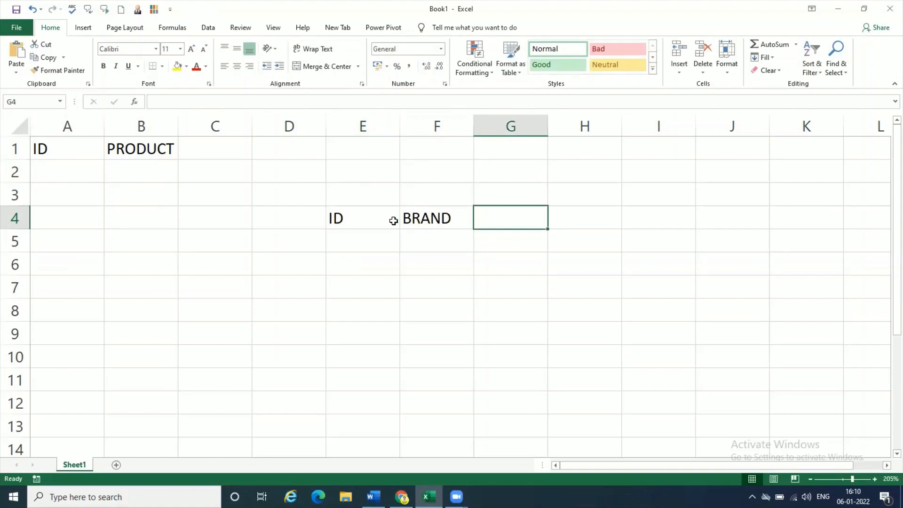
type("PRODCU")
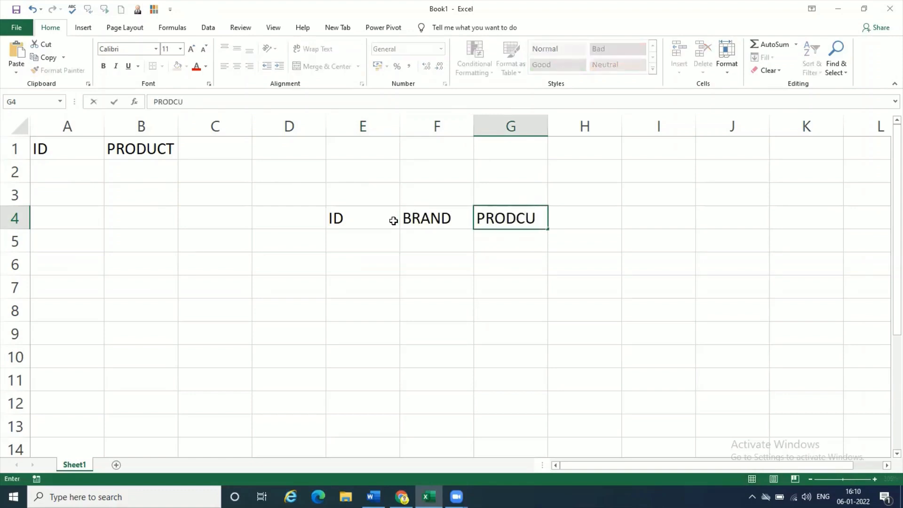
key("BackSpace")
key("BackSpace")
type("UCT")
key("Tab")
type("WARRANTY")
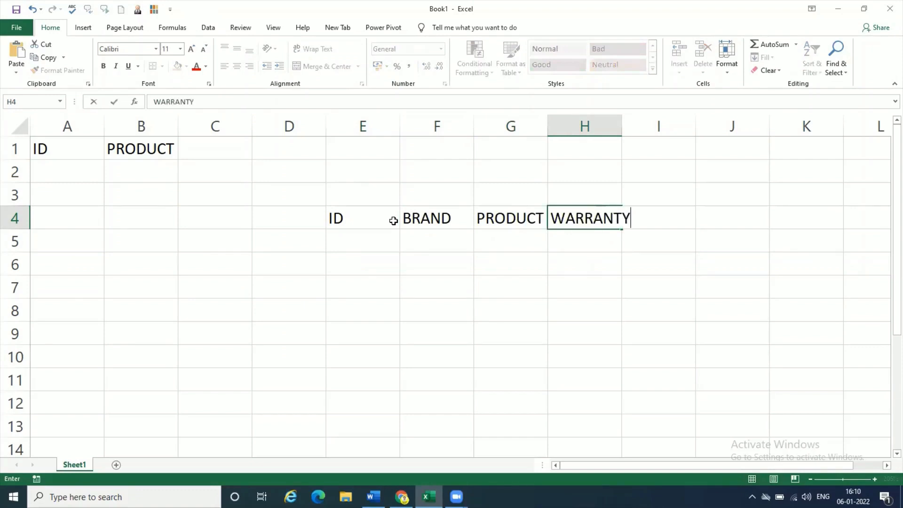
key("Return")
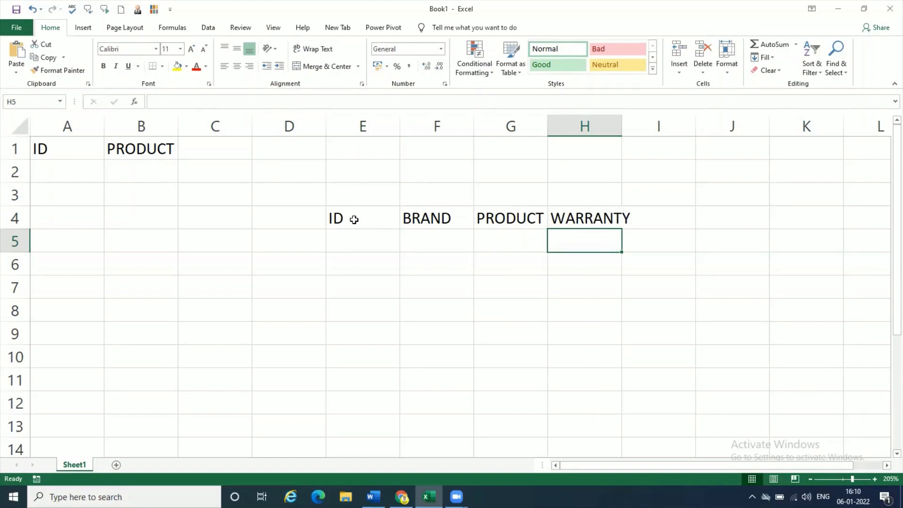
- Fill row 5 of the table with 101, DELL, COMPUTER and 2020, and widen column G to fit the product name
left_click(384, 238)
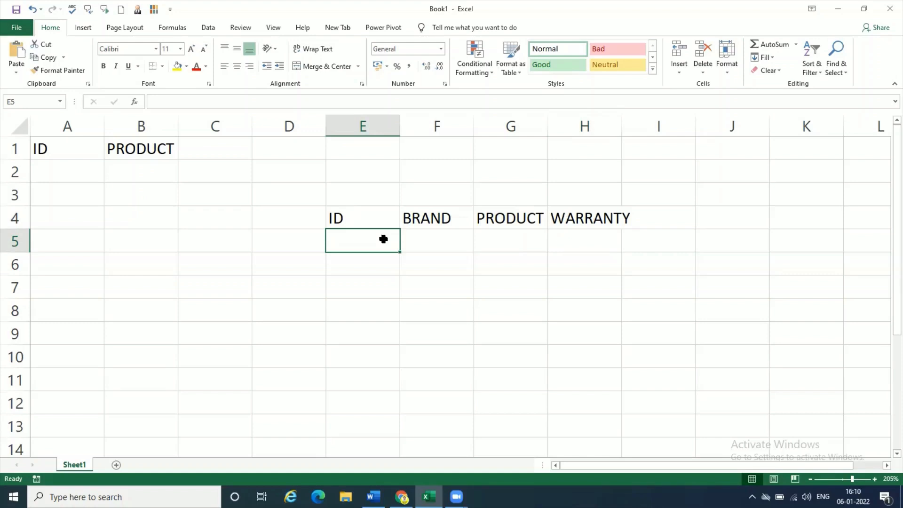
type("101")
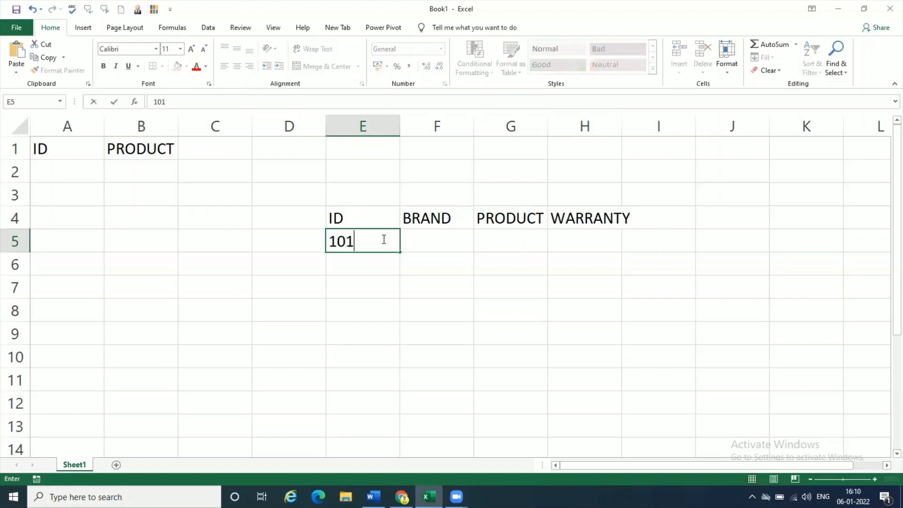
key("Tab")
type("DELL")
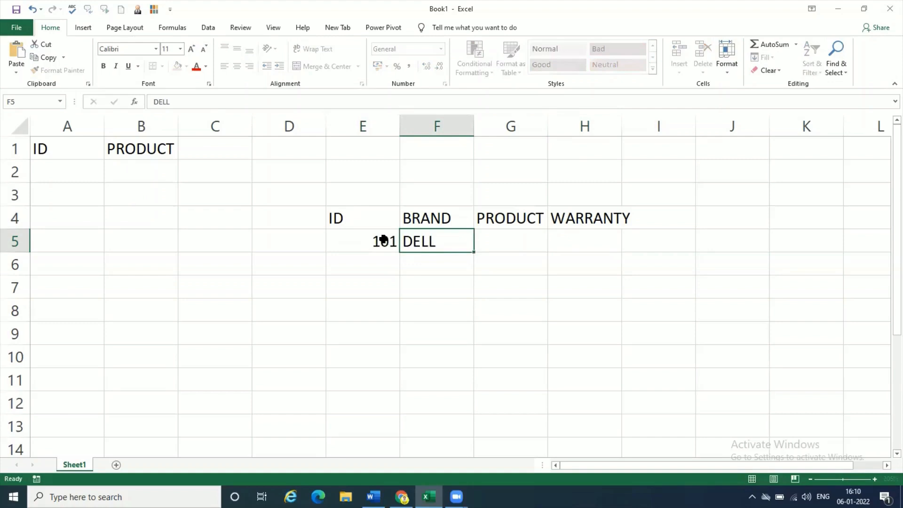
key("Tab")
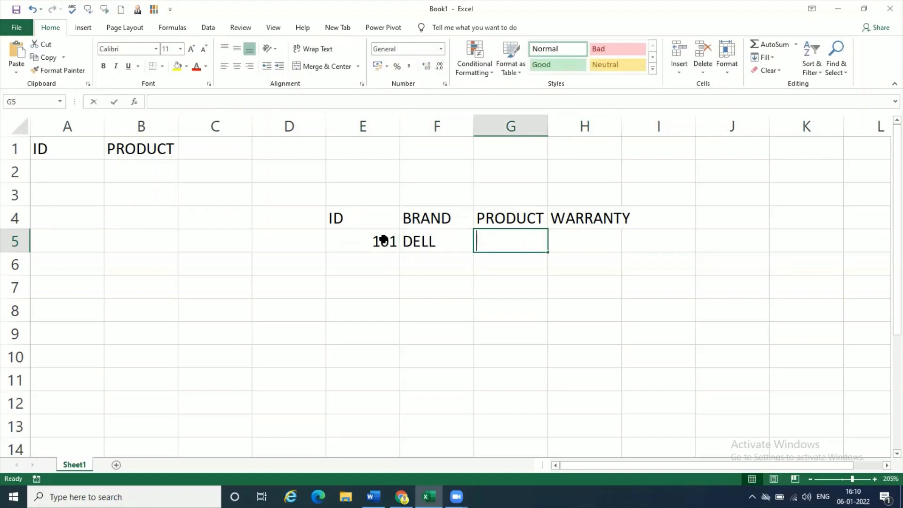
type("COMPUTER")
key("Tab")
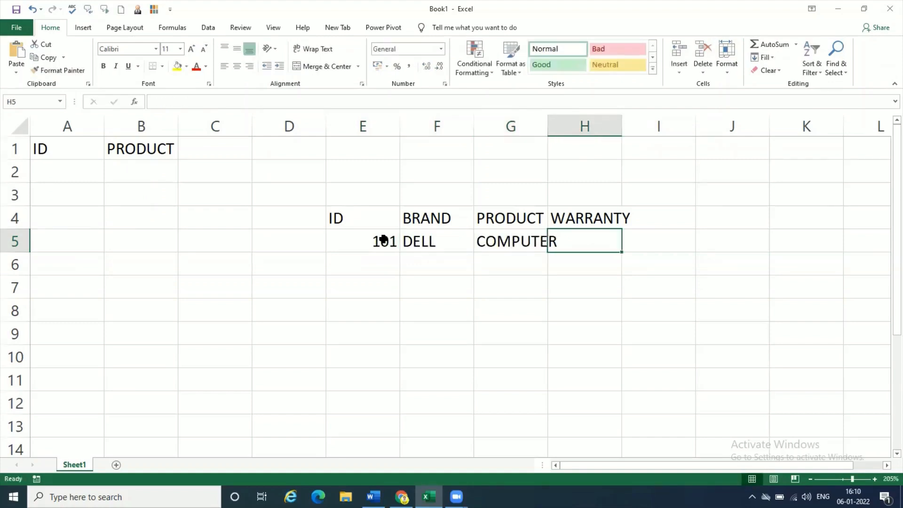
type("2020")
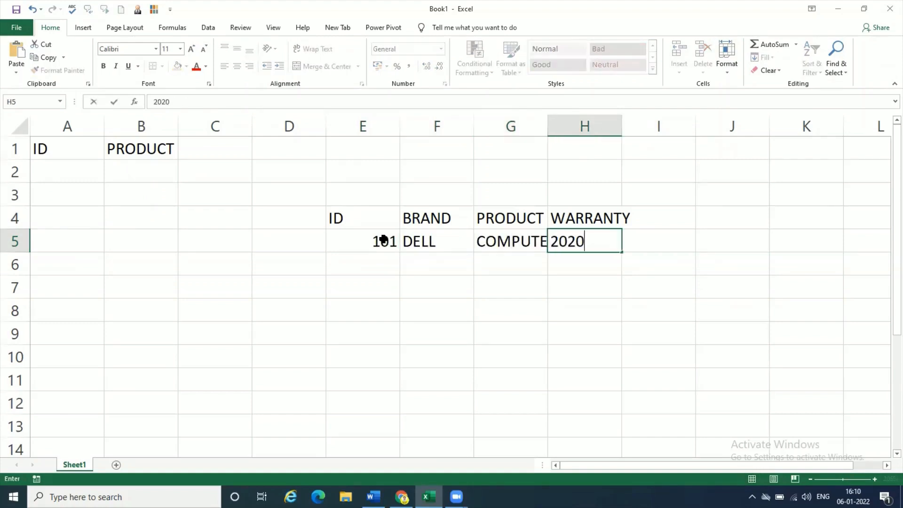
key("Return")
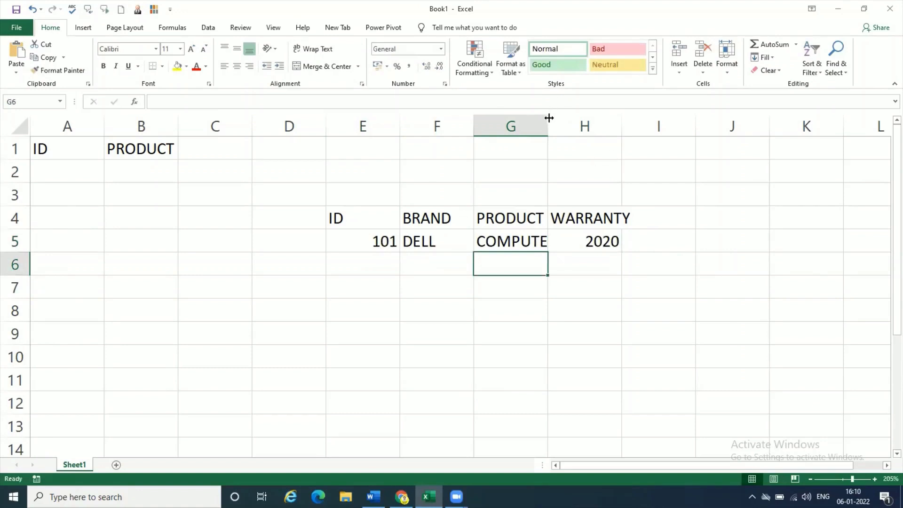
left_click_drag(549, 118, 593, 125)
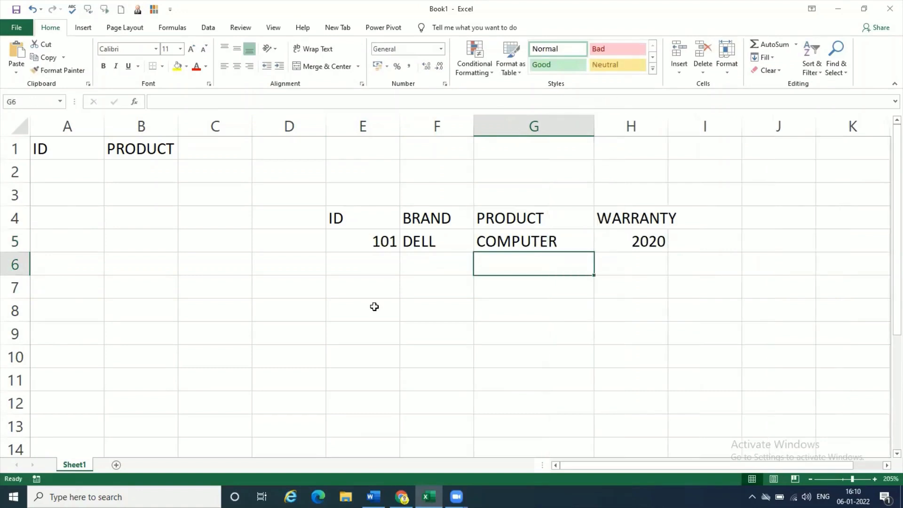
- Fill row 6 of the table with 102, HP, PRINTER and 2021
left_click(382, 254)
type("102")
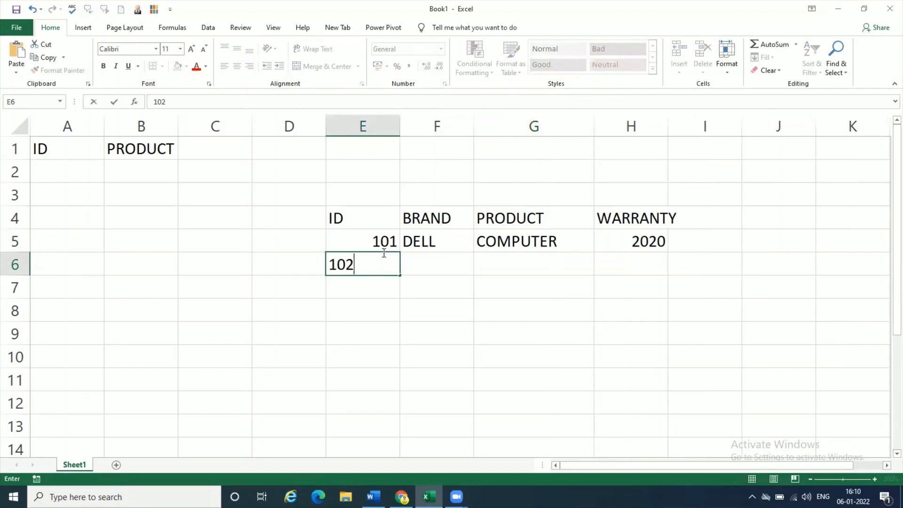
key("Tab")
type("HP")
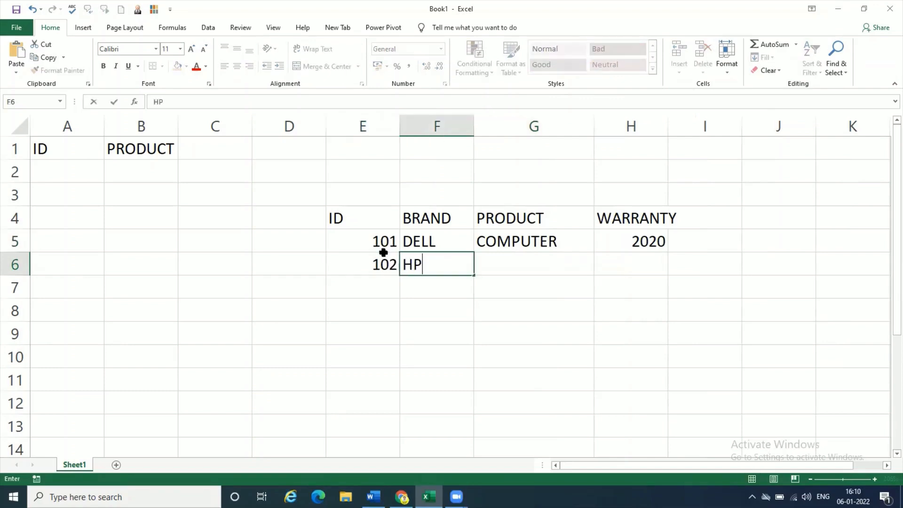
key("Tab")
type("PRINTER")
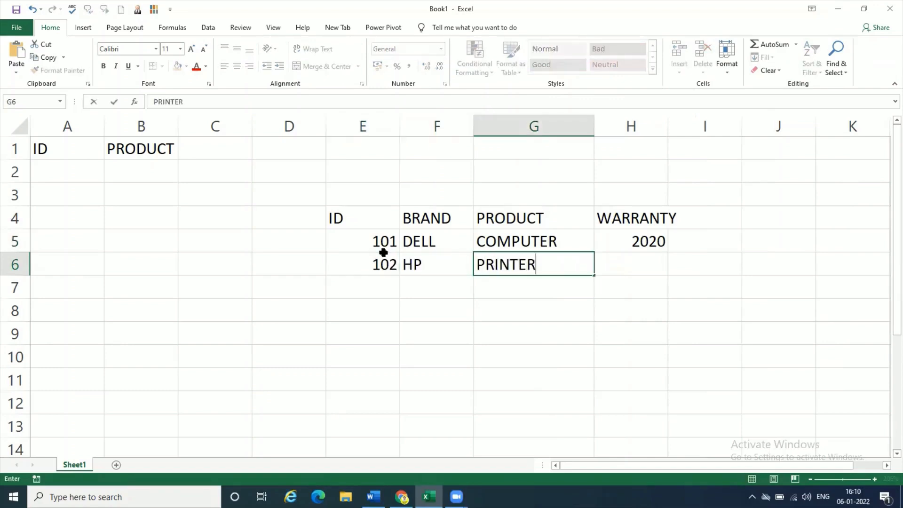
key("Tab")
type("2021")
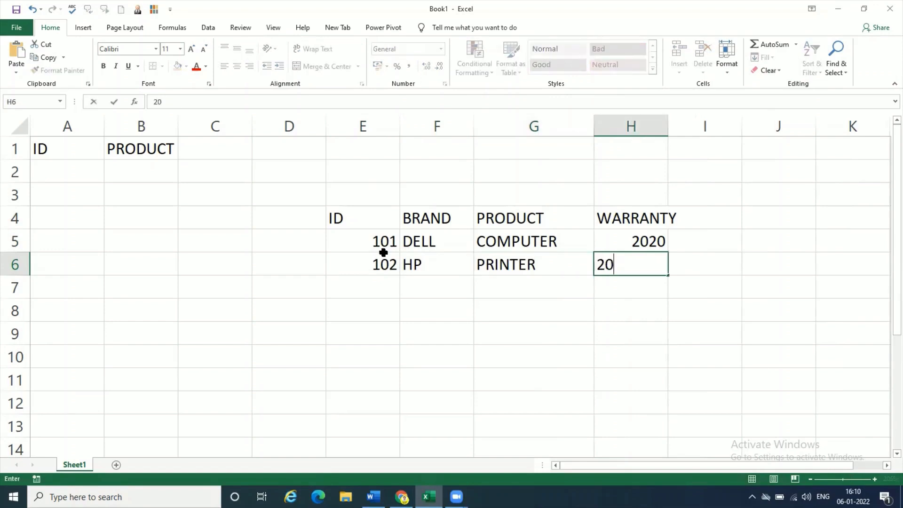
key("Return")
- Fill row 7 of the table with 103, LOGITECH, MOUSE and 2022
key("Left")
key("Left")
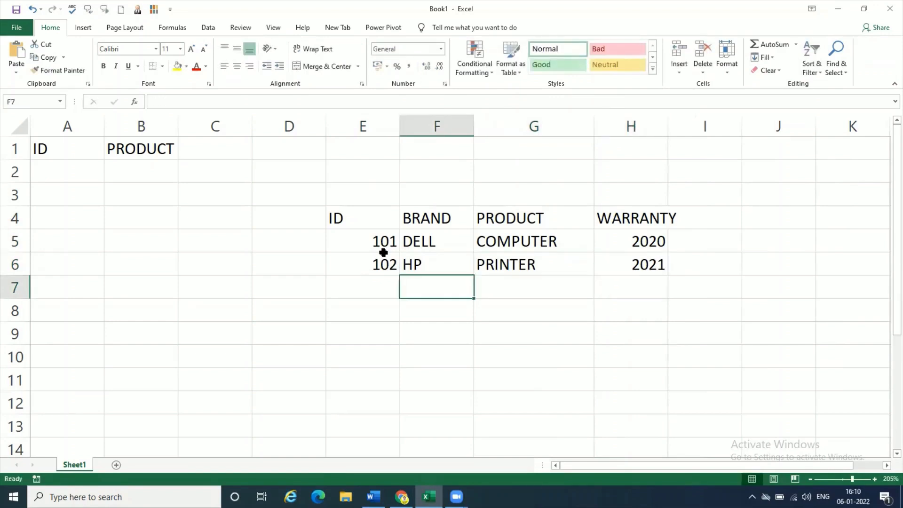
type("103")
key("Tab")
type("LOGITECH")
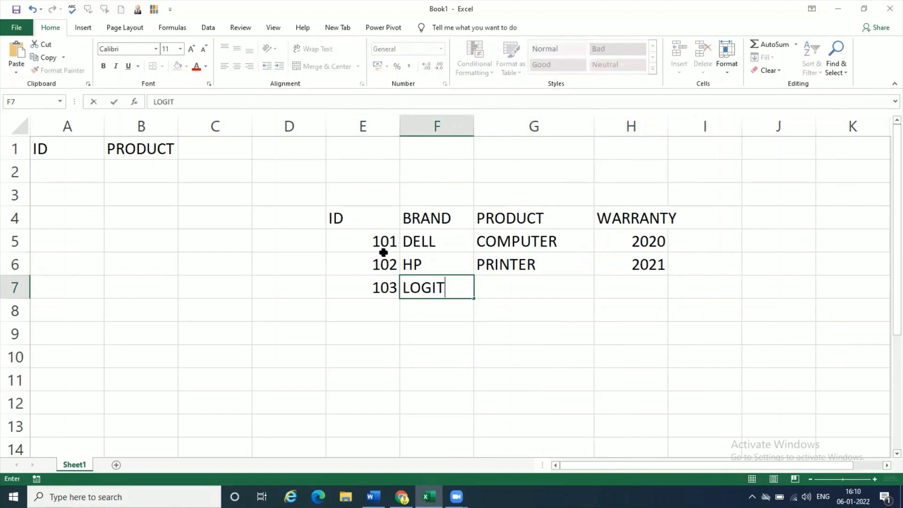
key("Tab")
type("MOUSE")
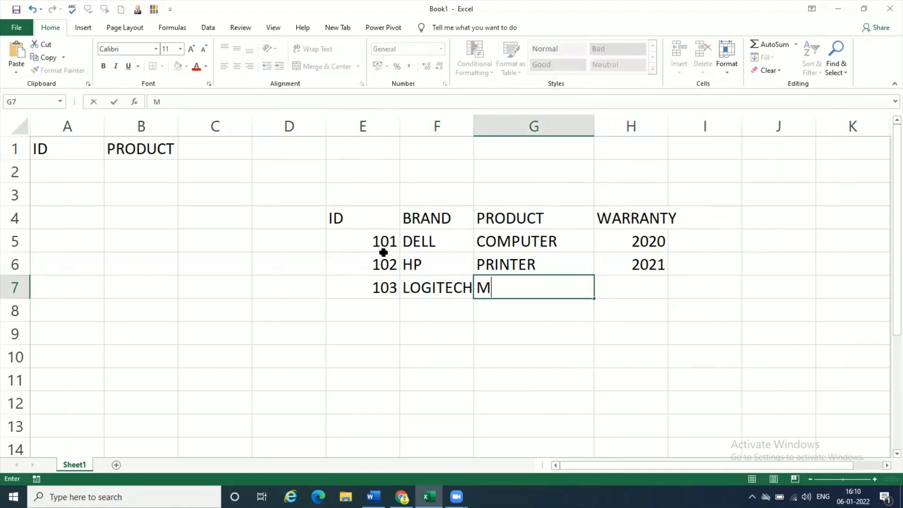
key("Tab")
type("2022")
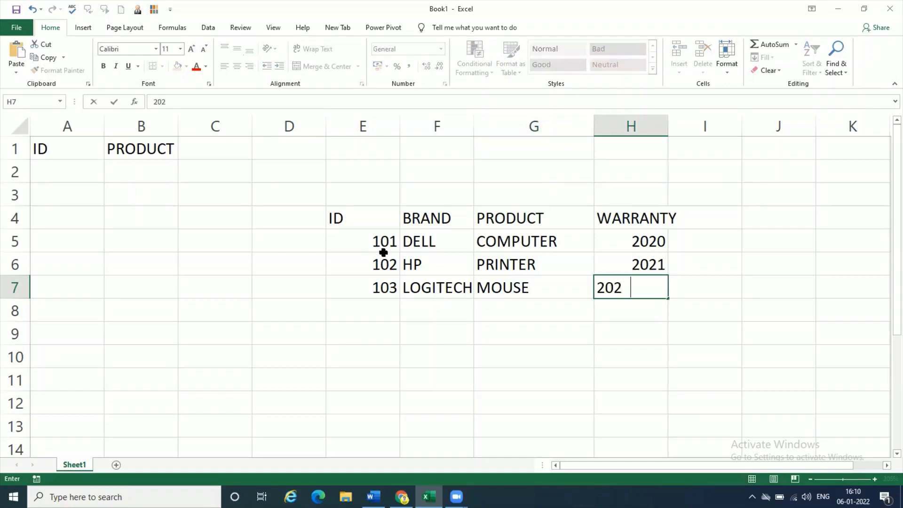
key("Return")
- Fill row 8 of the table with 104, LOGITECH, KEYBOARD and 2023
key("Left")
key("Left")
key("Left")
type("104")
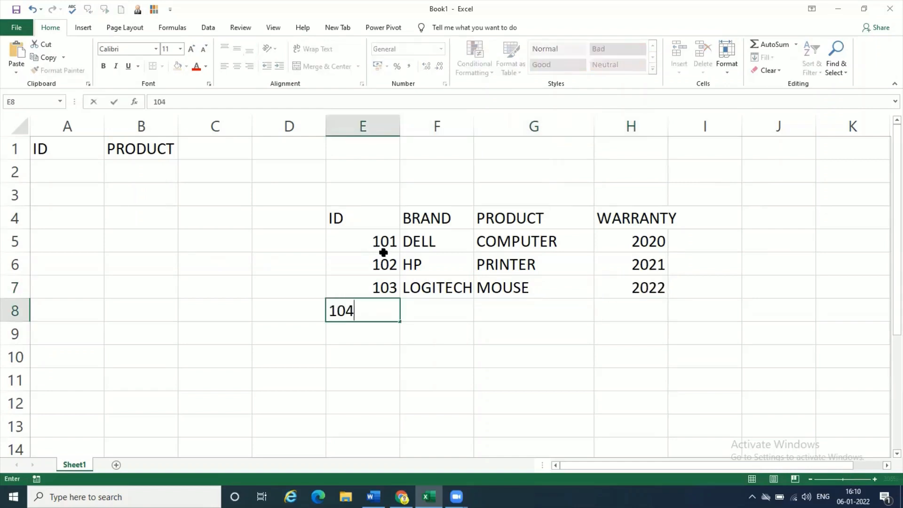
key("Tab")
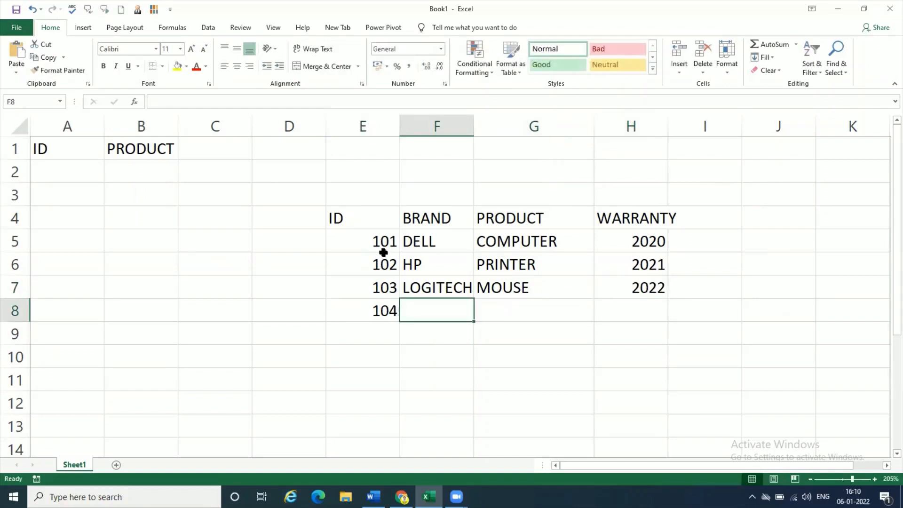
type("LOGITEC")
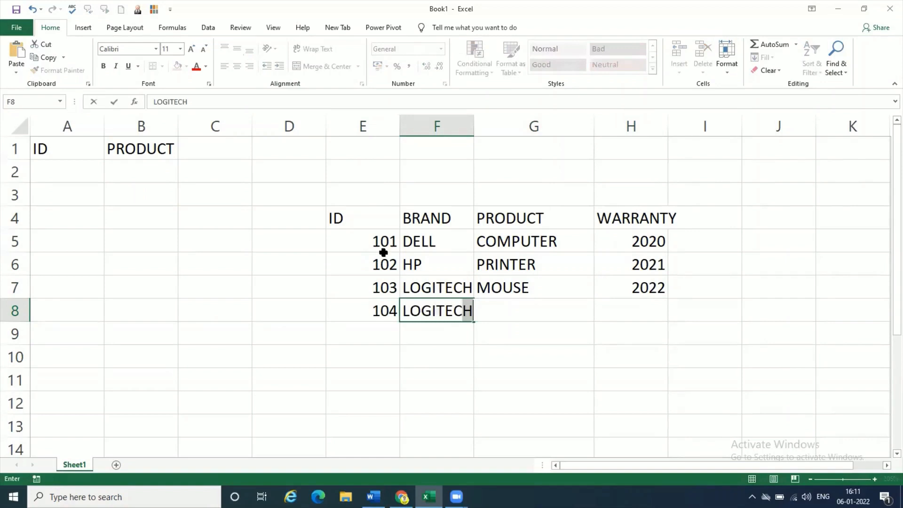
type("H")
key("Tab")
type("KEYBOARD")
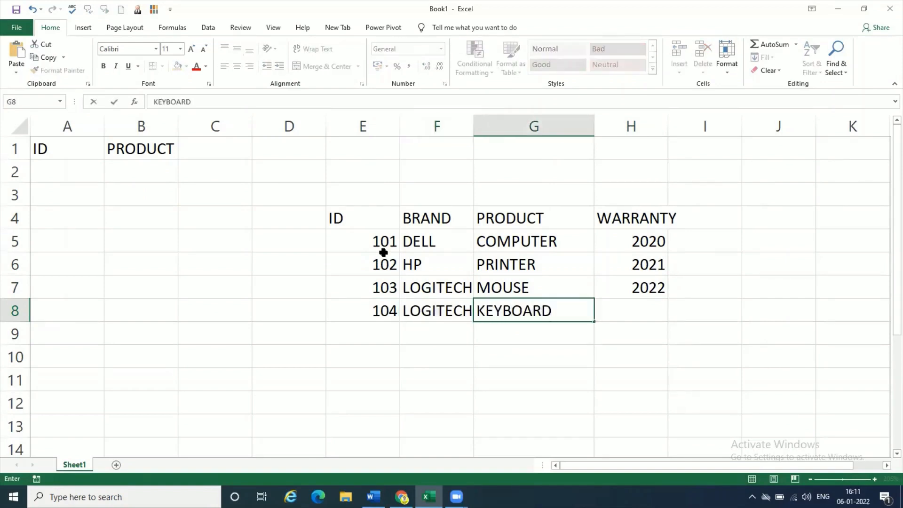
key("Tab")
type("2023")
key("Return")
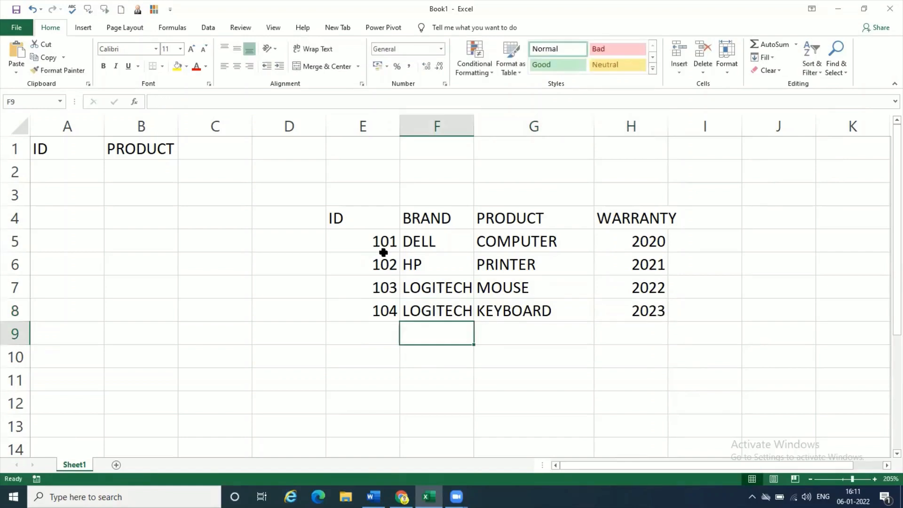
left_click(241, 310)
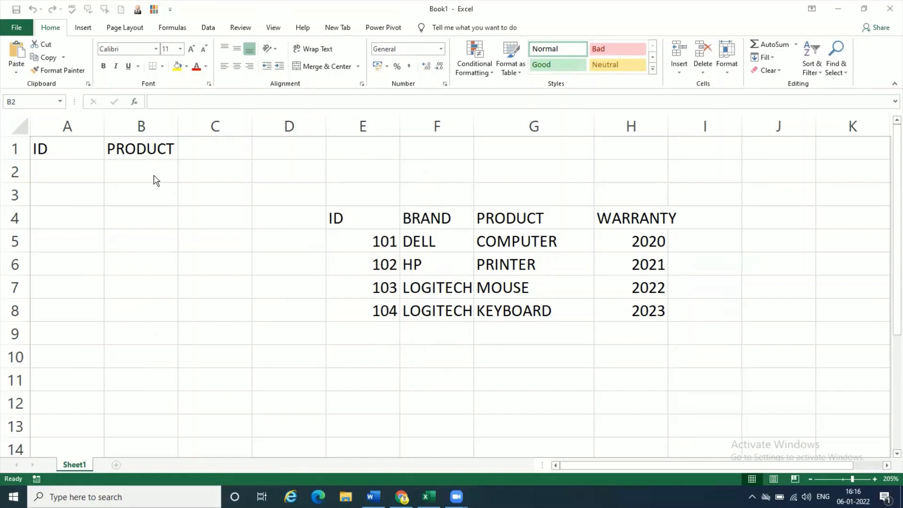
left_click(65, 168)
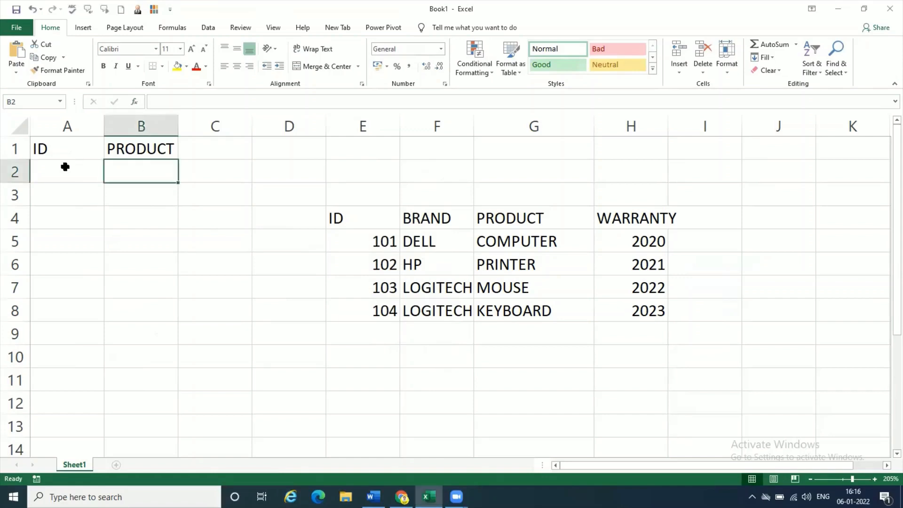
left_click(165, 175)
left_click_drag(348, 211, 621, 311)
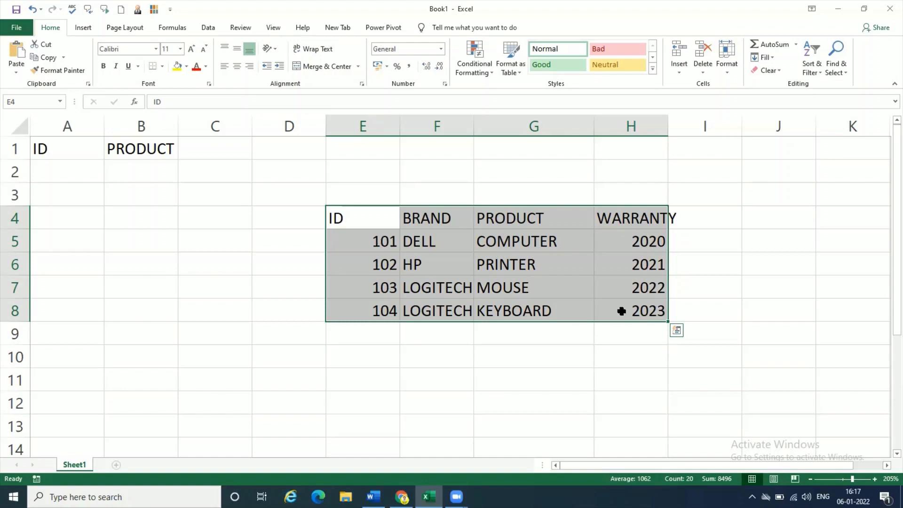
- Start a VLOOKUP function in cell B2 and set its lookup value to A2 in the function arguments
left_click(144, 170)
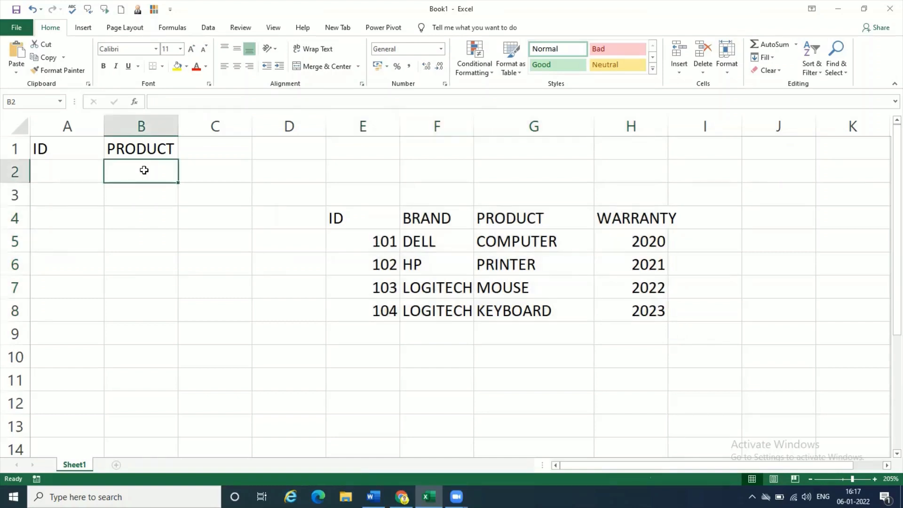
type("=VLO")
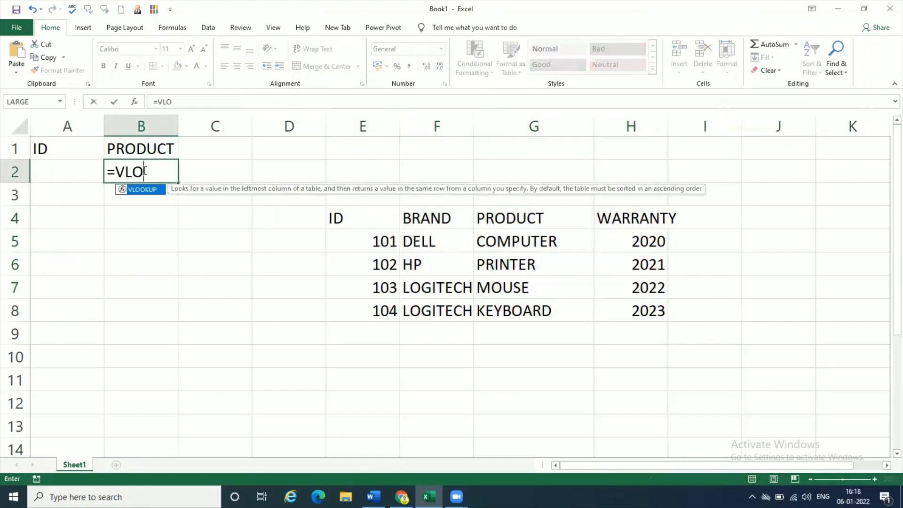
type("OKUP(")
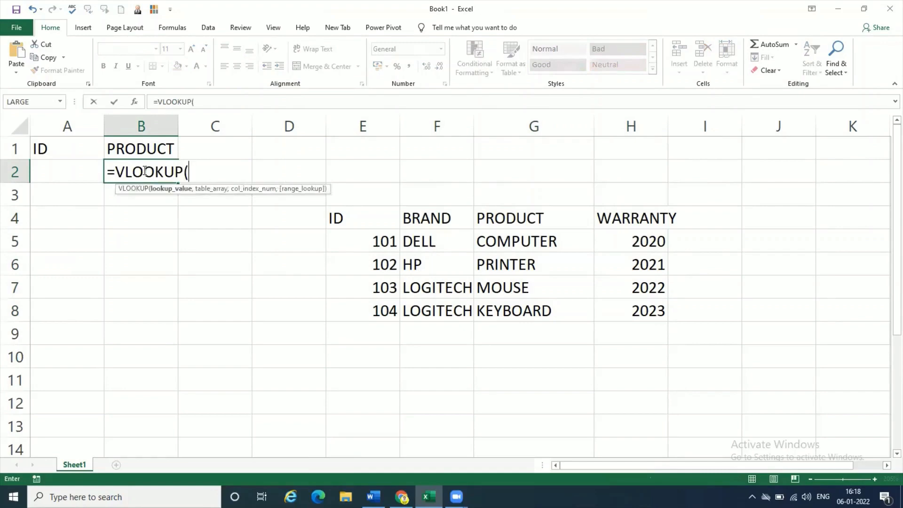
left_click(135, 102)
left_click_drag(312, 194, 487, 167)
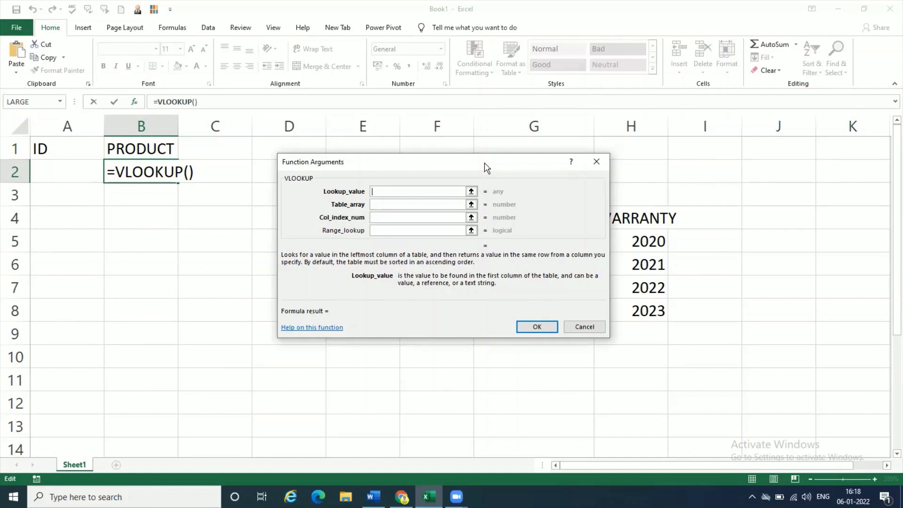
left_click(65, 178)
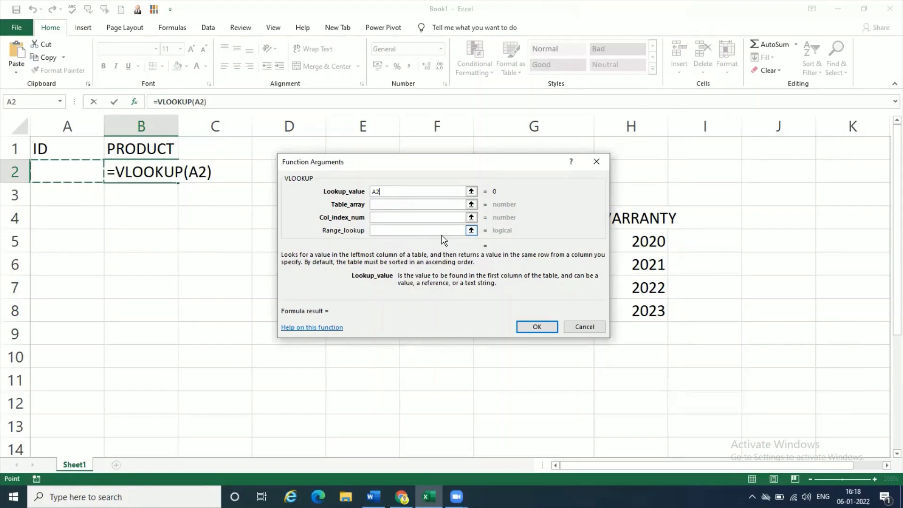
- Set the VLOOKUP table array to the product table data in E5:H8
left_click(425, 204)
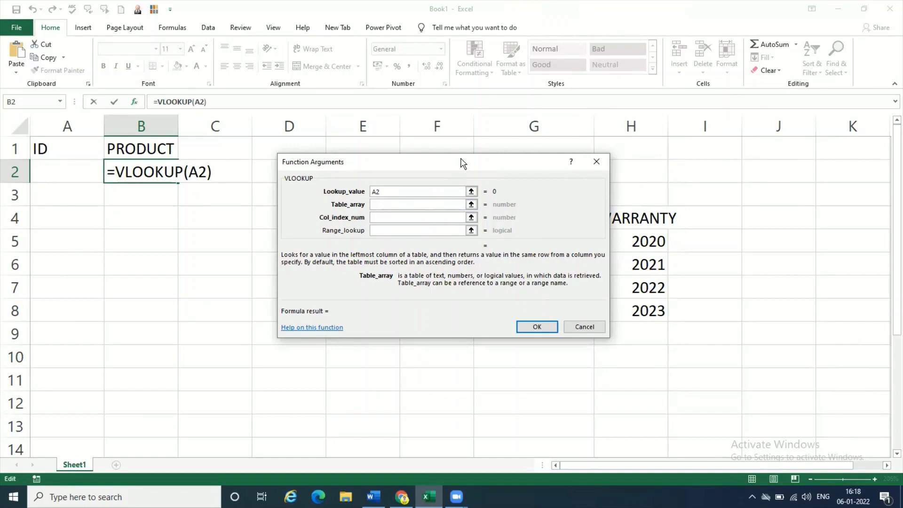
left_click_drag(461, 164, 198, 179)
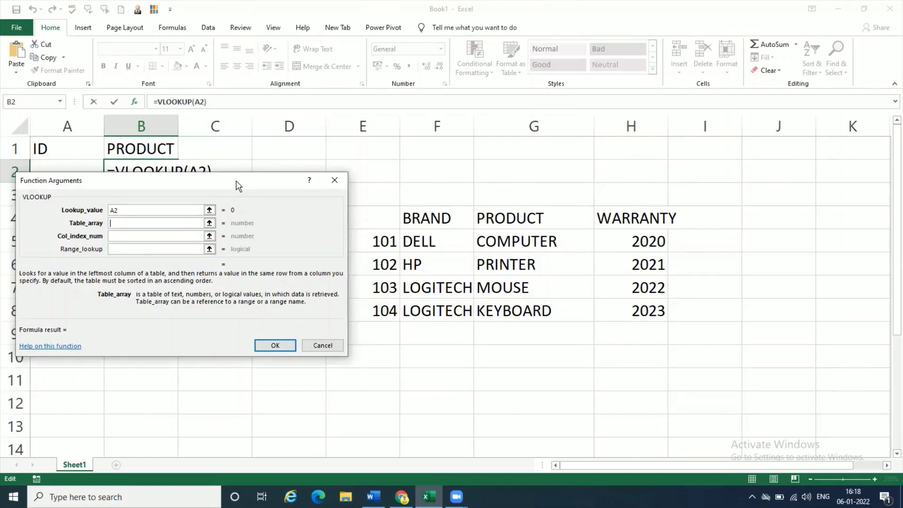
left_click_drag(239, 185, 219, 125)
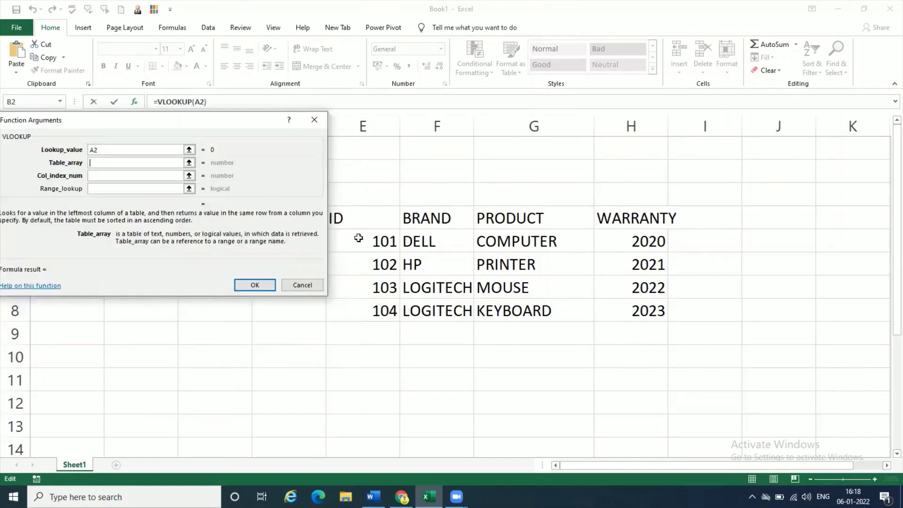
left_click_drag(358, 238, 623, 303)
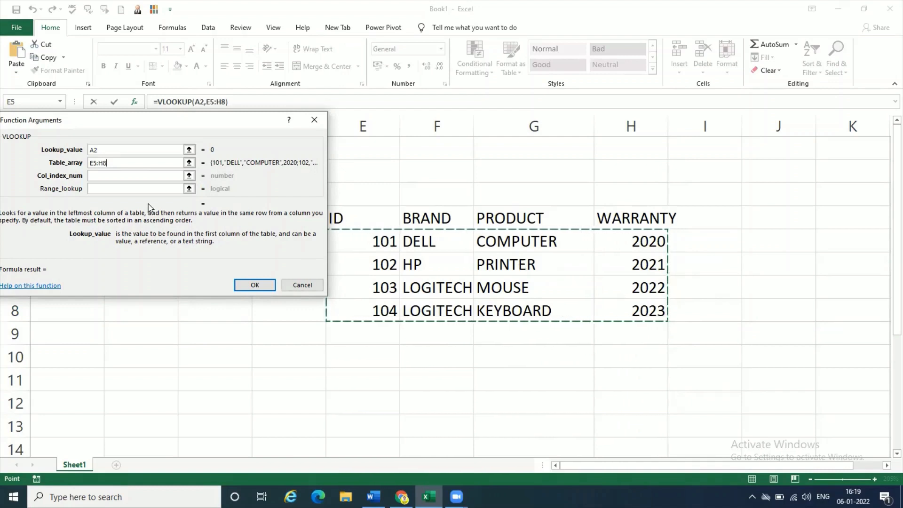
- Set the VLOOKUP column index to 3 and the range lookup to FALSE, and insert the formula in B2
left_click(143, 177)
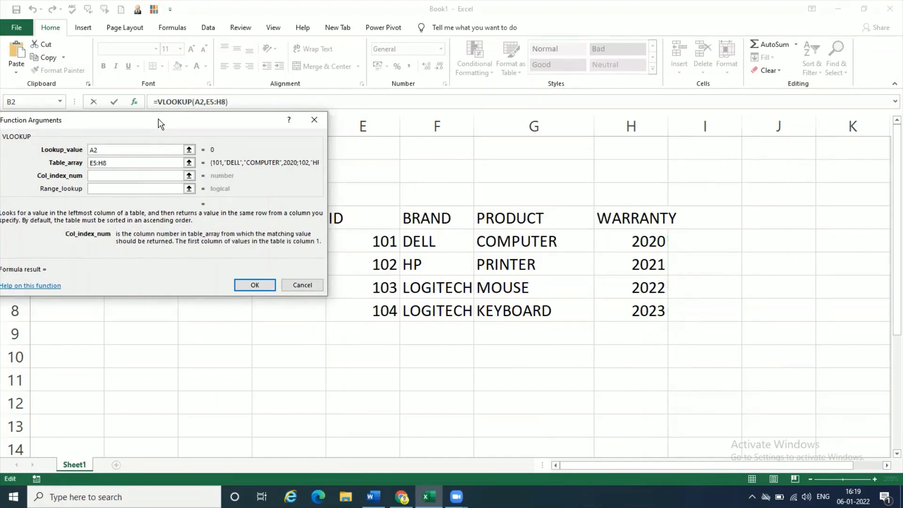
left_click_drag(160, 123, 260, 133)
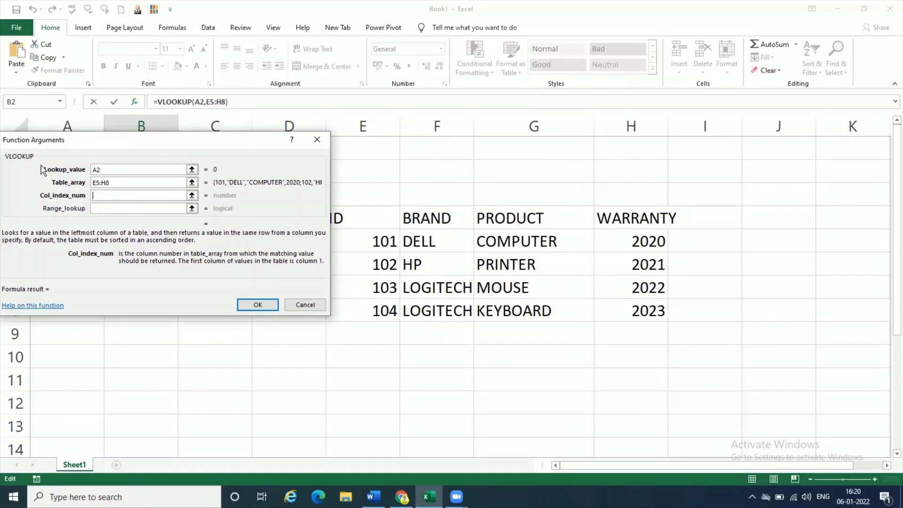
left_click(100, 197)
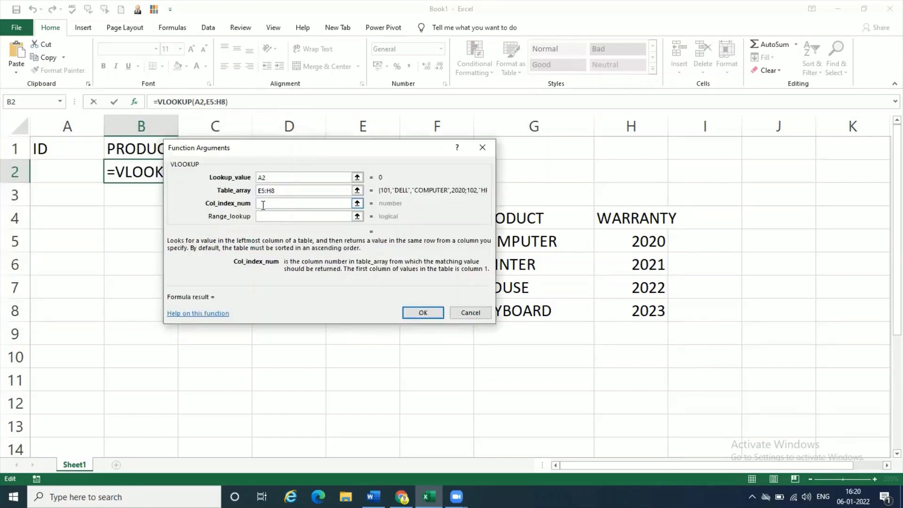
type("3")
left_click(264, 217)
left_click(265, 217)
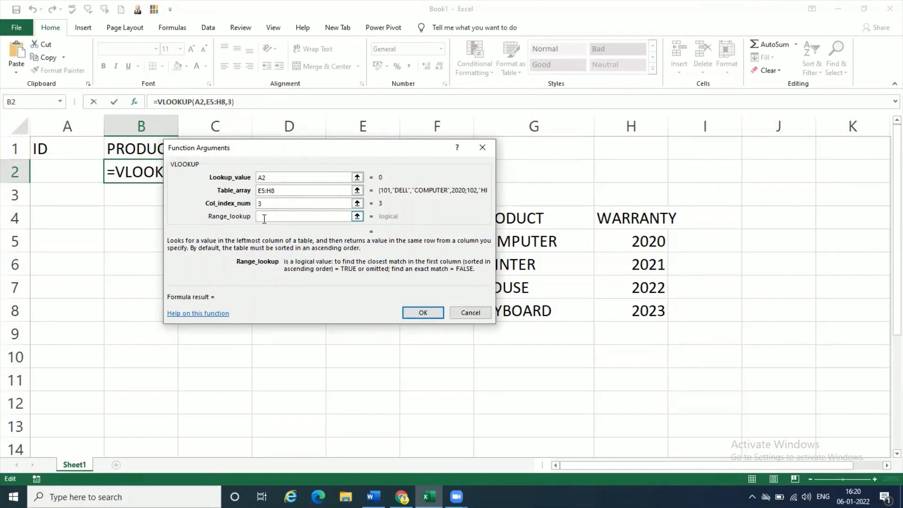
type("FALSE")
left_click(423, 312)
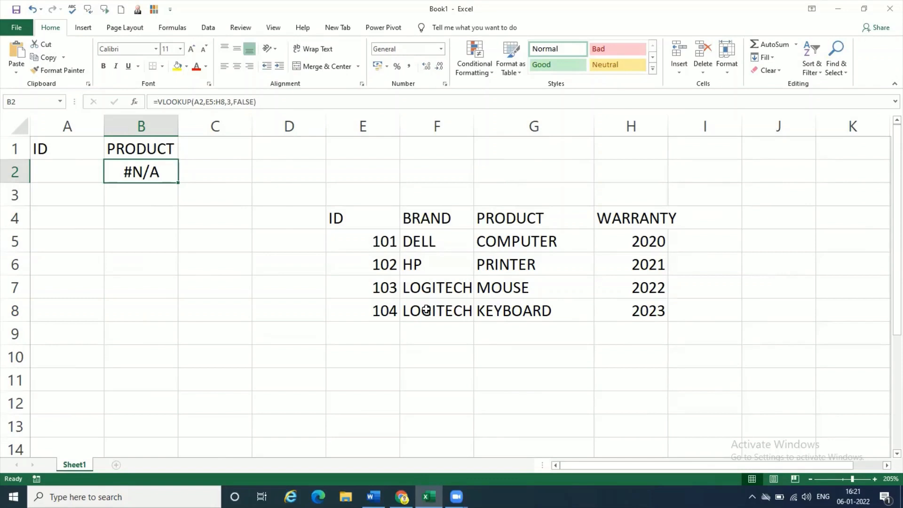
- Test the product lookup by entering ID 102 and then ID 103 in cell A2
key("Left")
type("102")
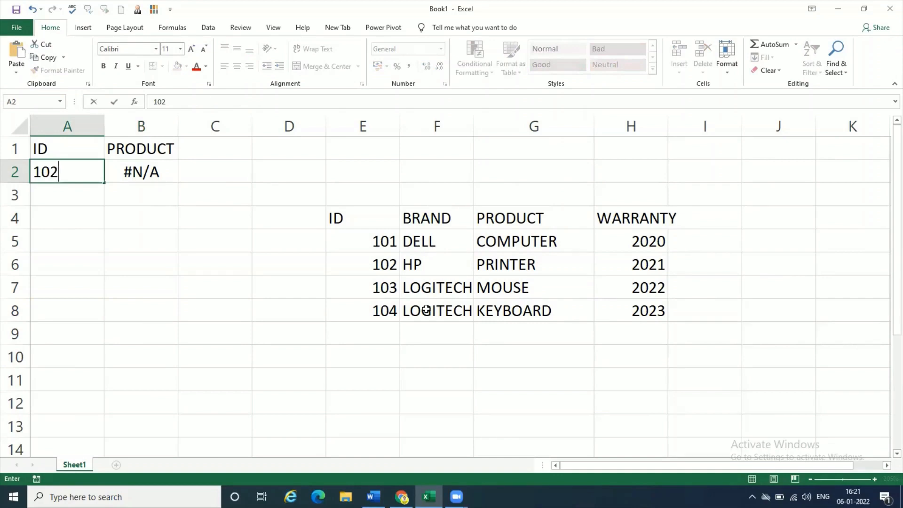
key("ctrl+Return")
key("Return")
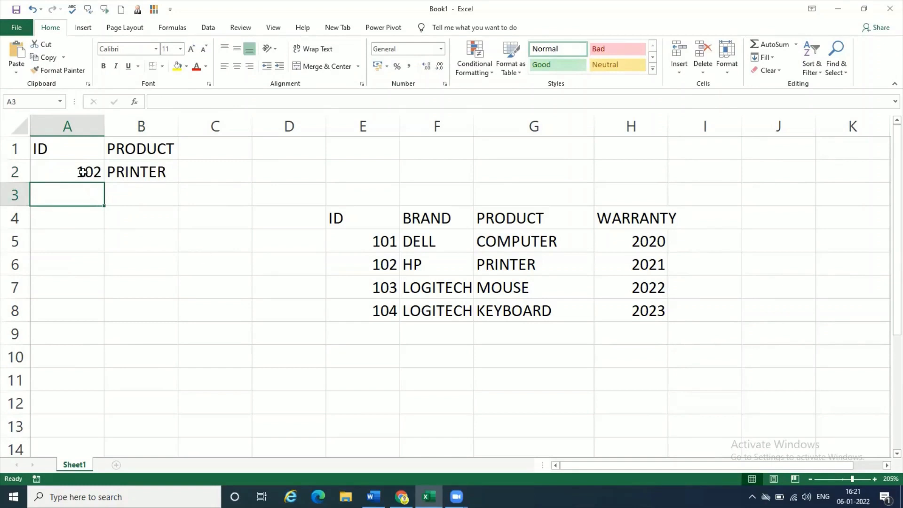
left_click(83, 171)
type("103")
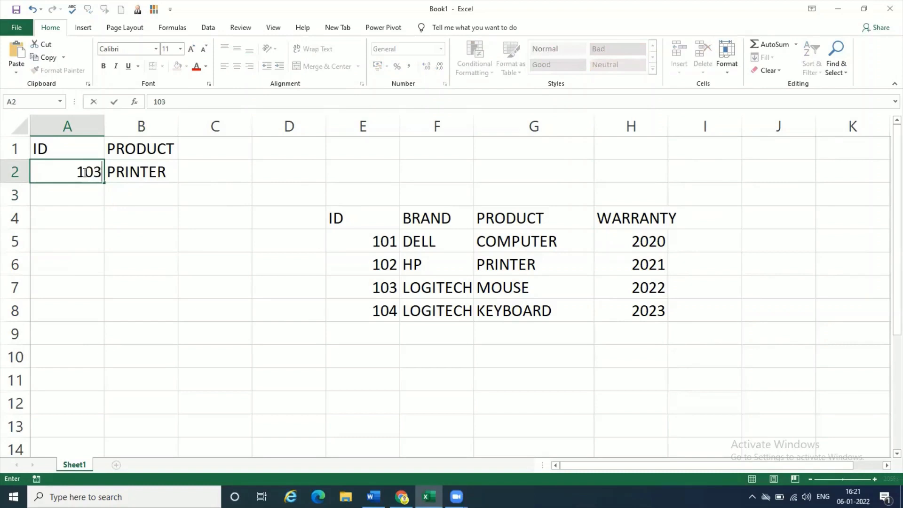
key("Return")
- Set the ID in cell A2 to 101 and check the lookup formula in B2
left_click(83, 172)
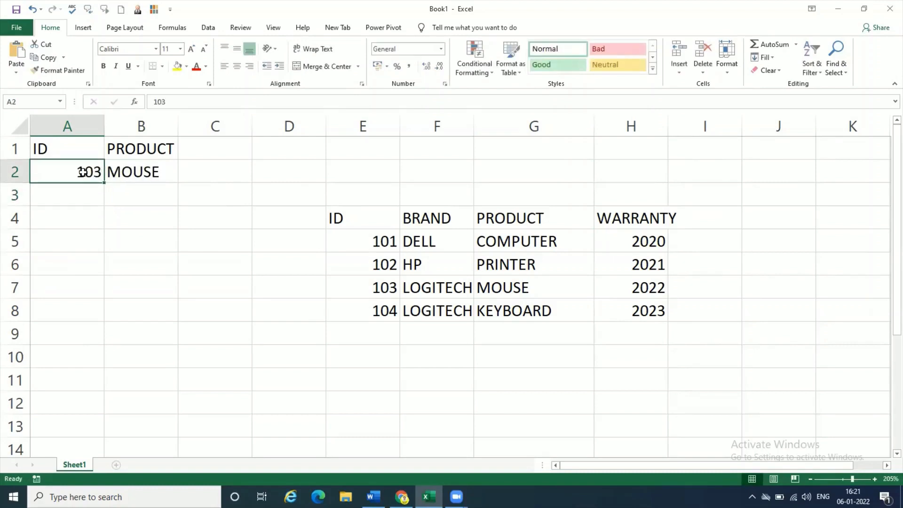
type("101")
key("Return")
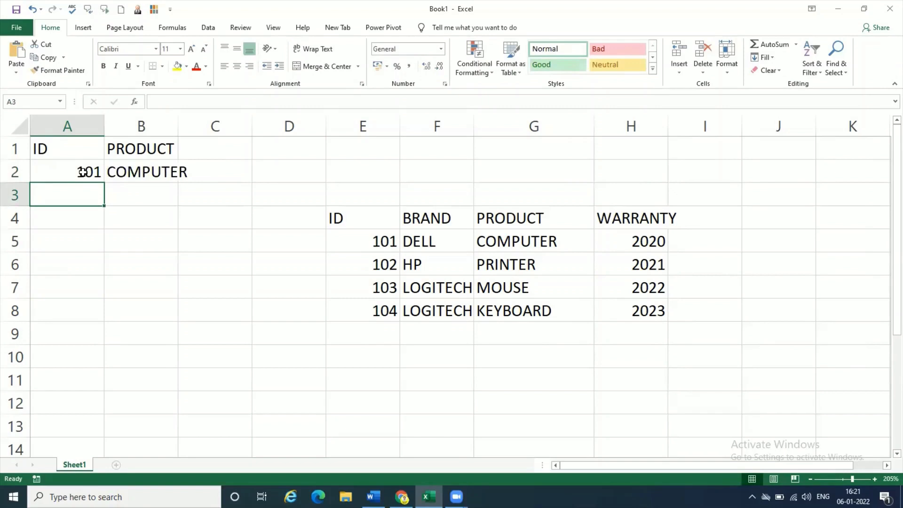
left_click(83, 172)
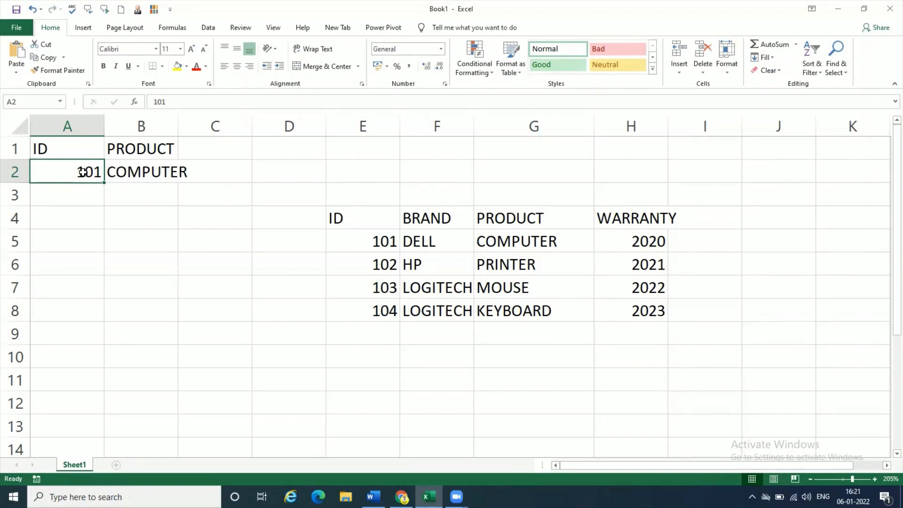
left_click(157, 175)
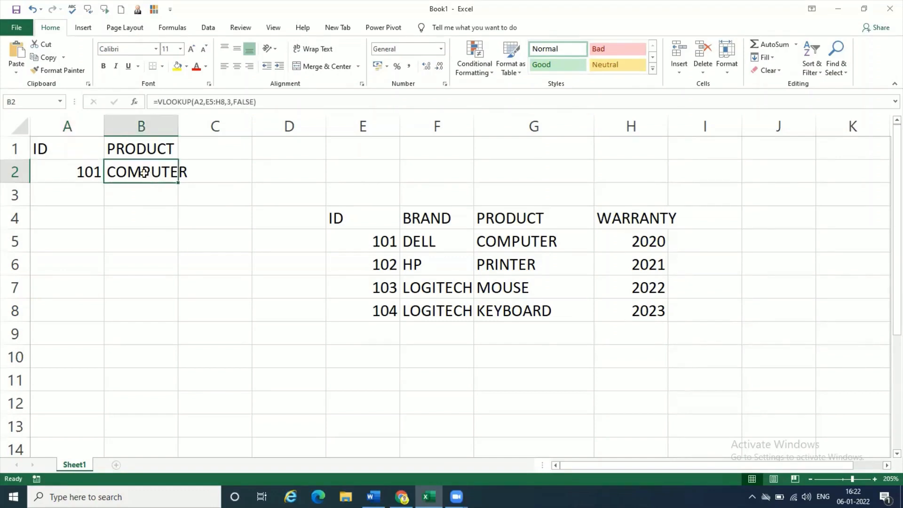
- Add the header WARRANTY in cell C1 and widen column B to fit the product name
left_click(226, 152)
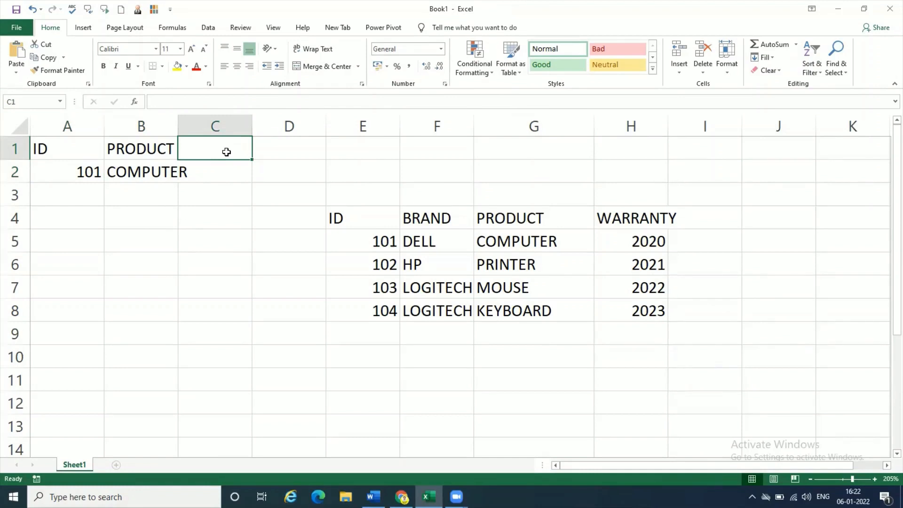
type("WARRA")
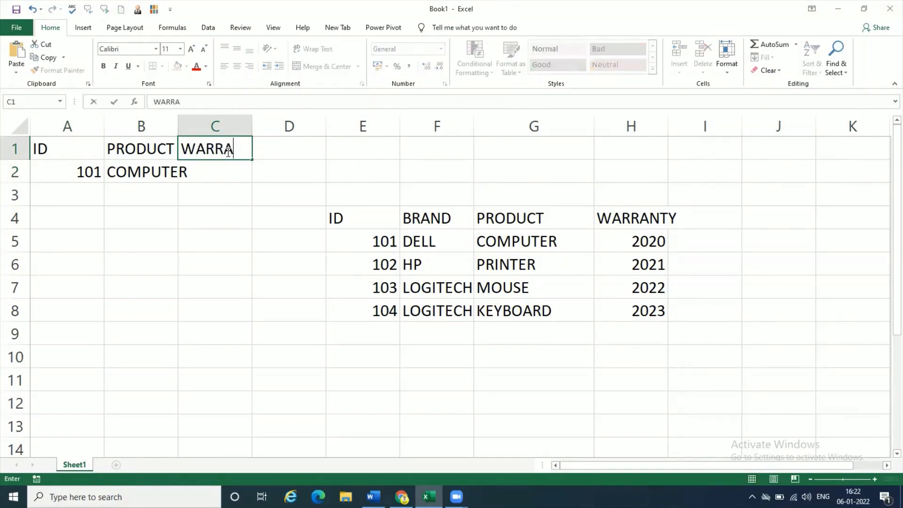
type("NTY")
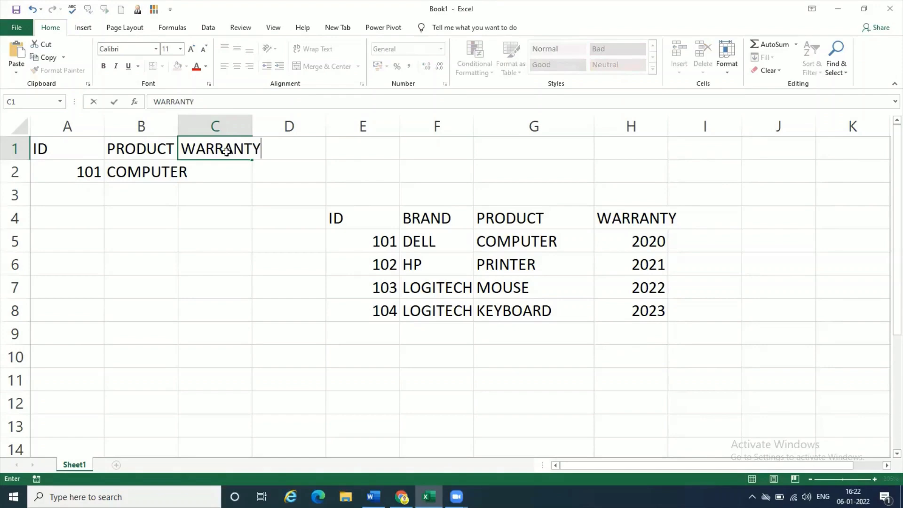
key("Return")
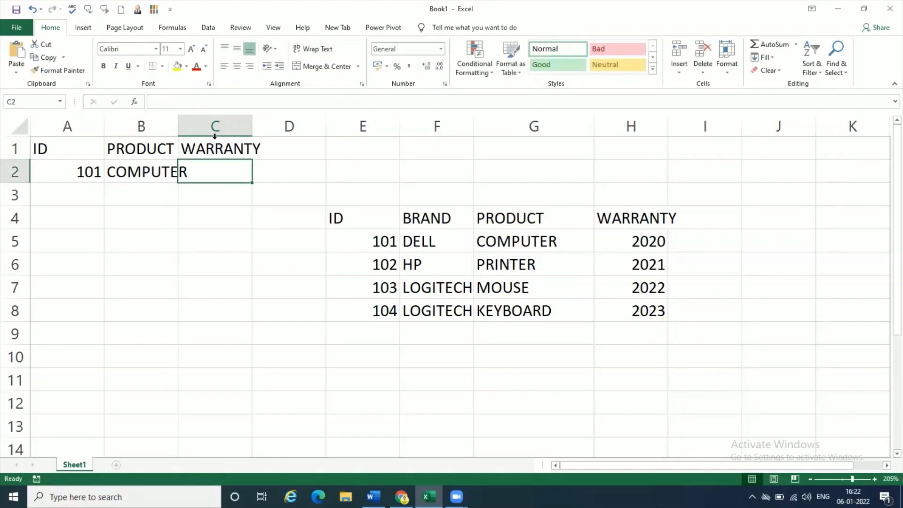
left_click_drag(179, 127, 187, 128)
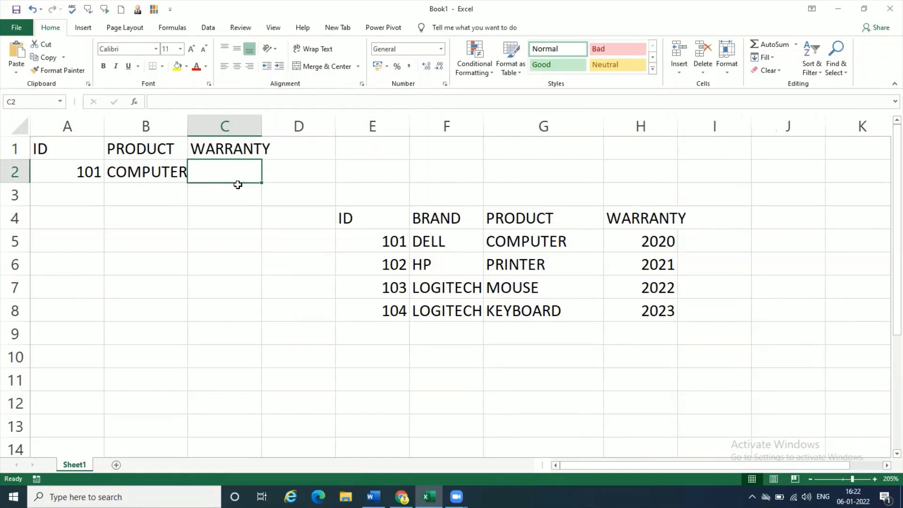
- Start a VLOOKUP formula in cell C2, open its function arguments and set the lookup value to A2
type("=V")
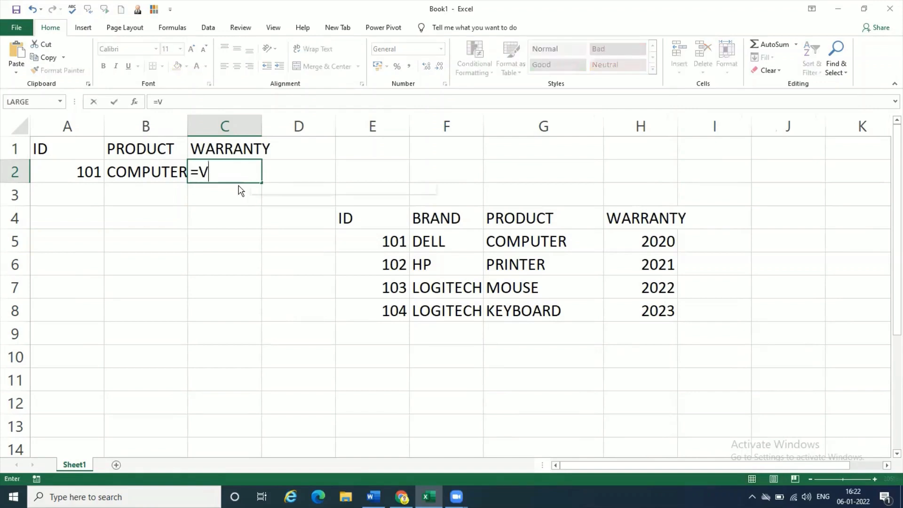
type("LOOKUP")
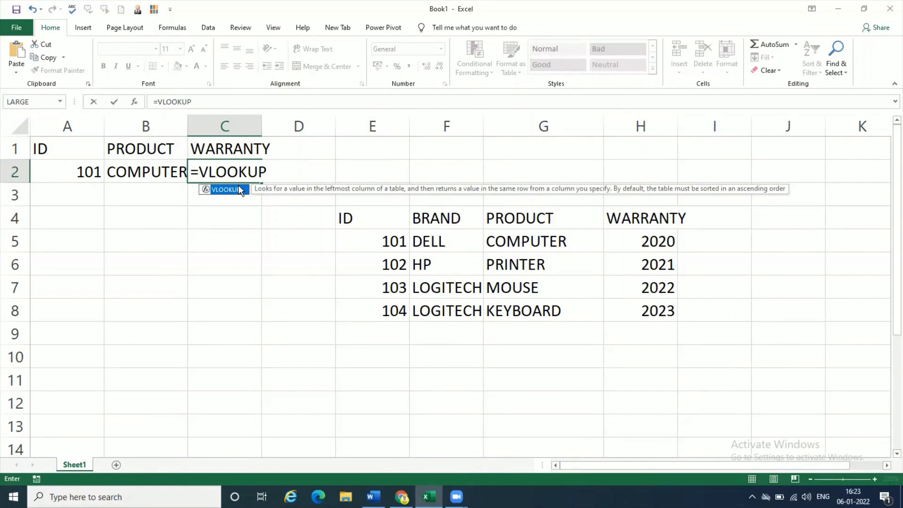
type("(")
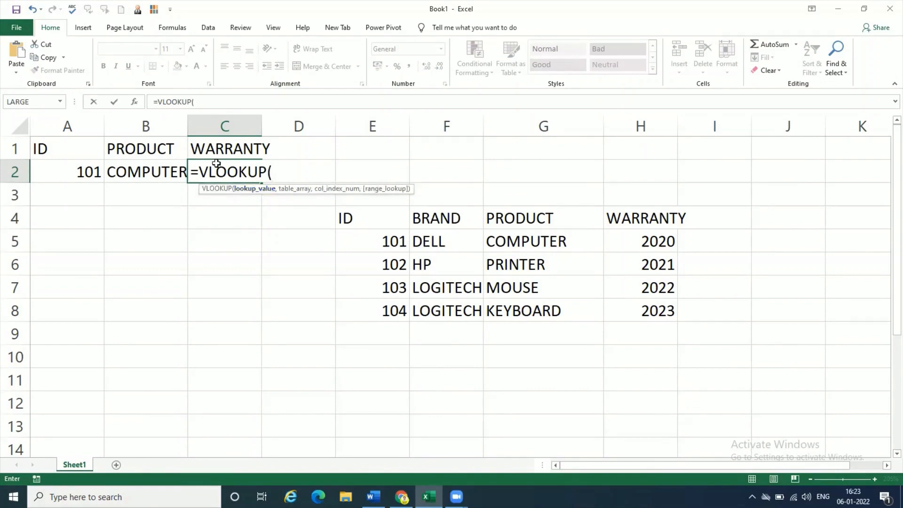
left_click(135, 102)
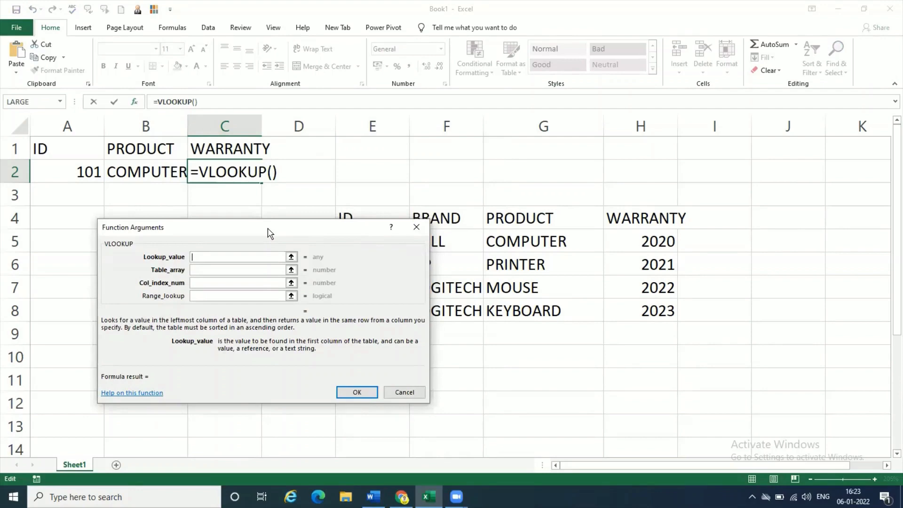
left_click(72, 175)
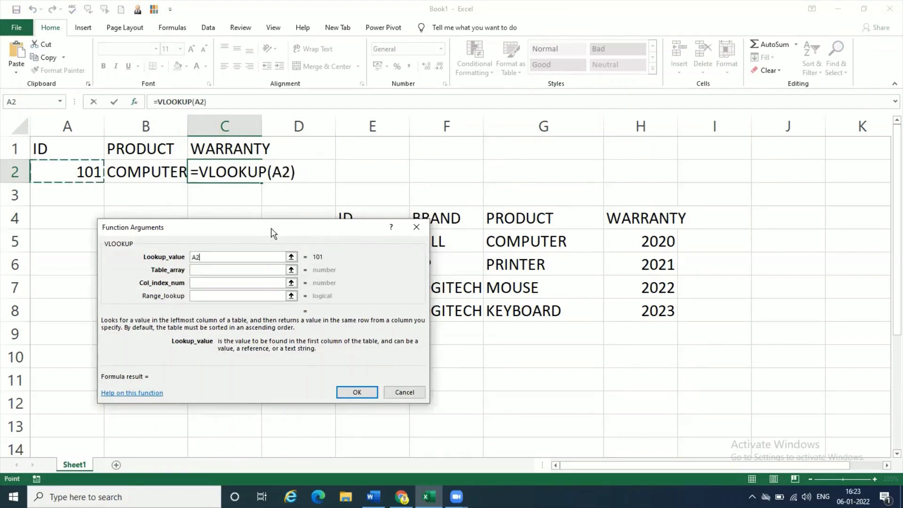
left_click_drag(272, 228, 277, 228)
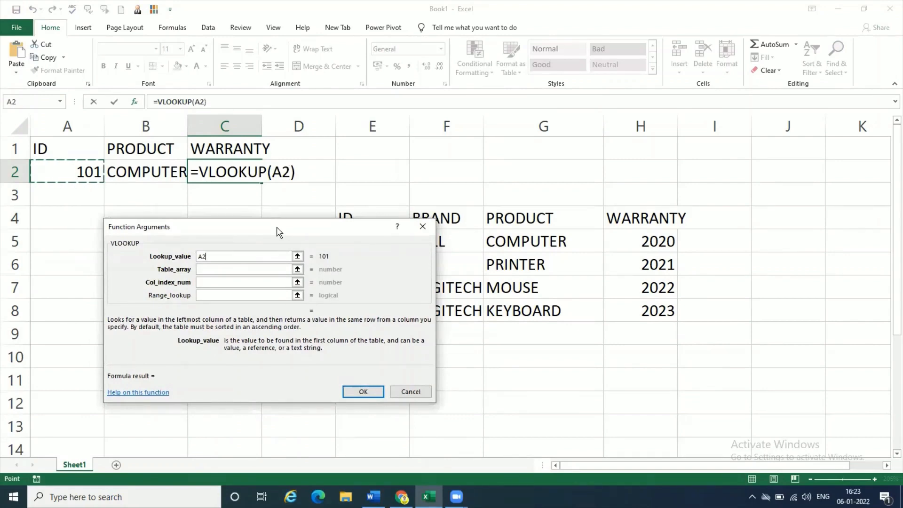
- Set the VLOOKUP table array to the product data range E5:H8
left_click(259, 268)
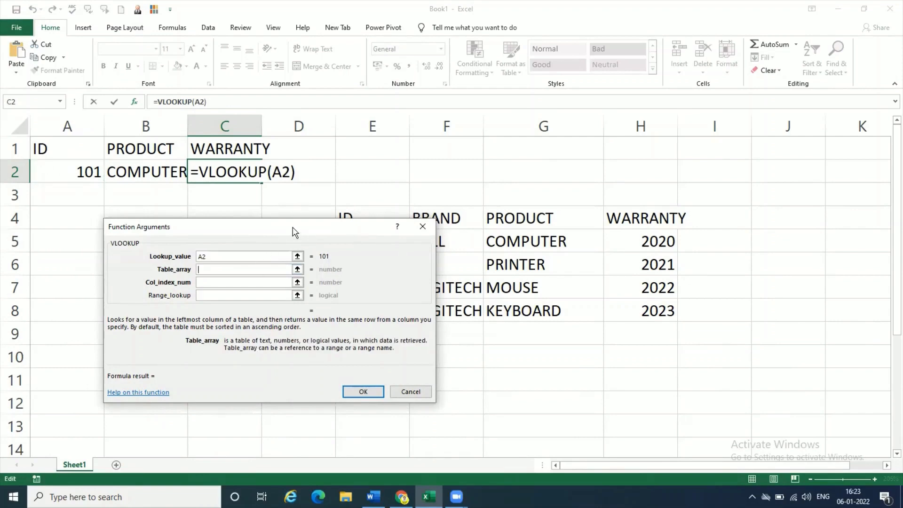
left_click_drag(264, 221, 160, 198)
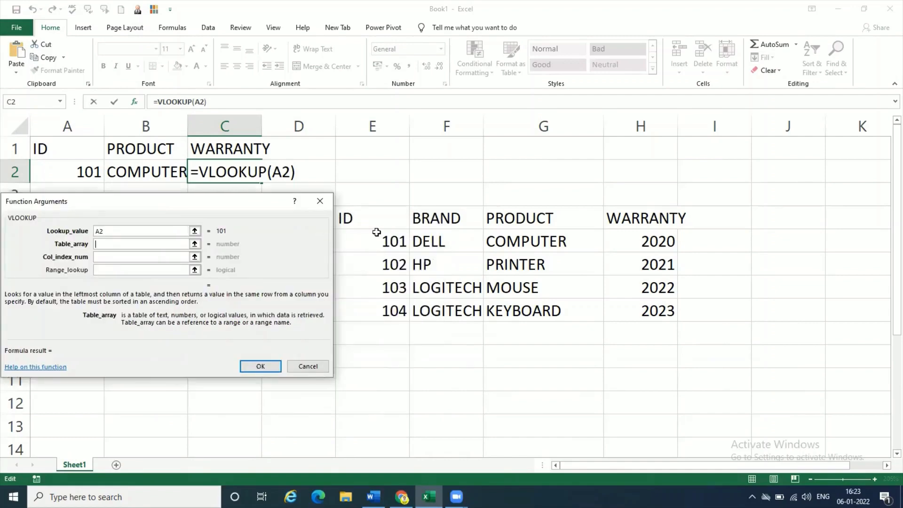
left_click_drag(377, 235, 621, 308)
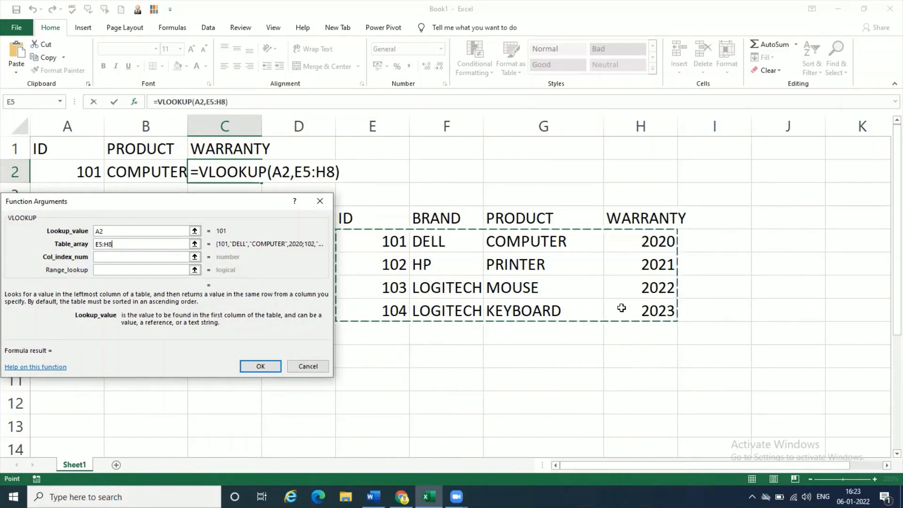
- Set the VLOOKUP column index to 4 and the range lookup to FALSE, and insert the formula in C2
left_click(160, 258)
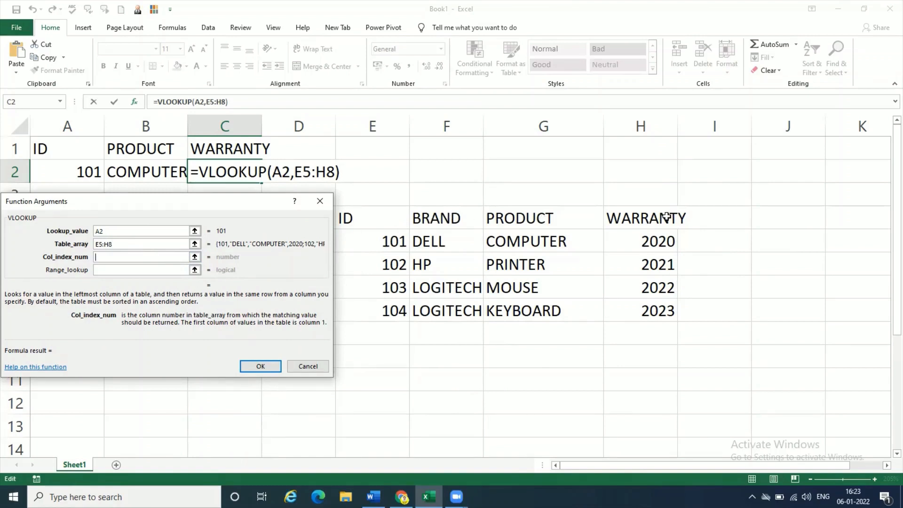
type("4")
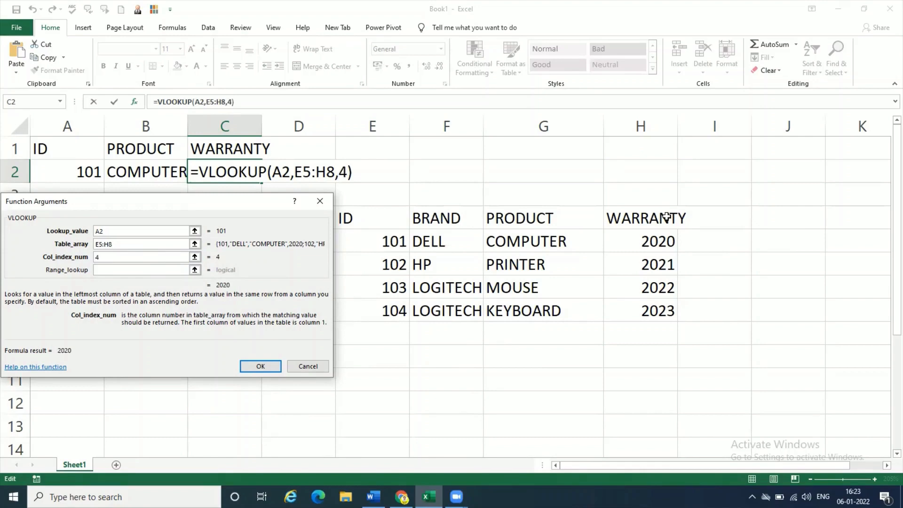
left_click(140, 271)
left_click(141, 271)
type("FALSE")
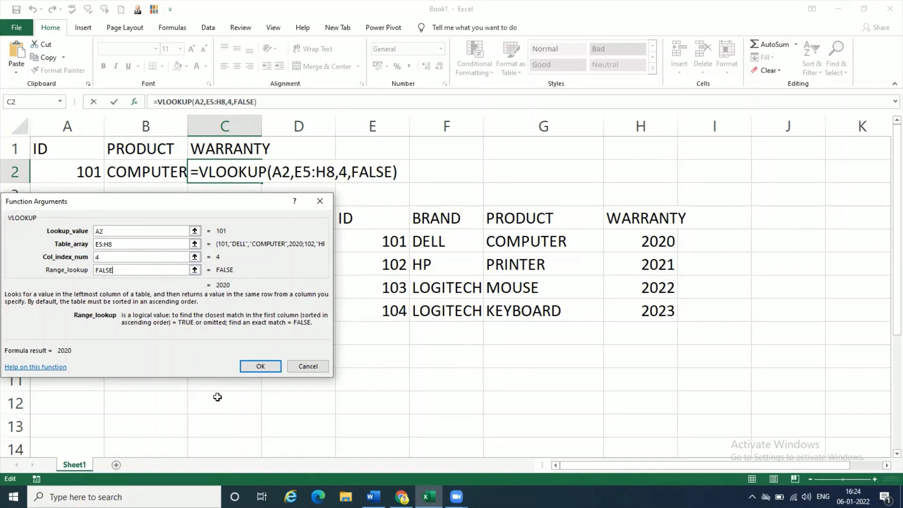
left_click(261, 366)
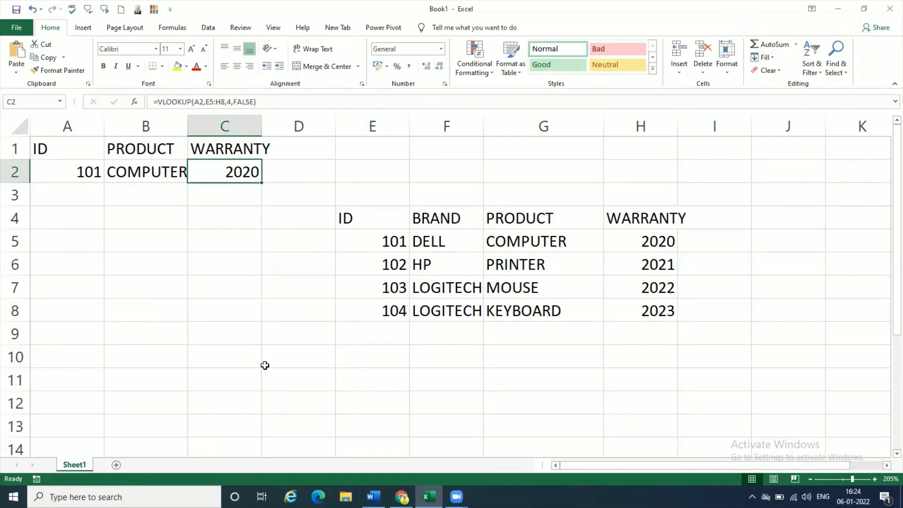
- Test the product and warranty lookups by entering ID 103 and then ID 102 in cell A2
left_click(85, 177)
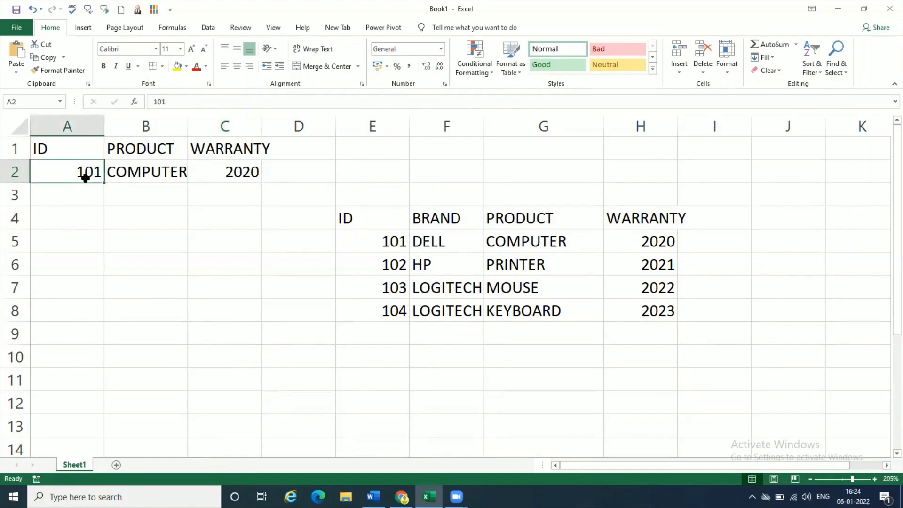
type("103")
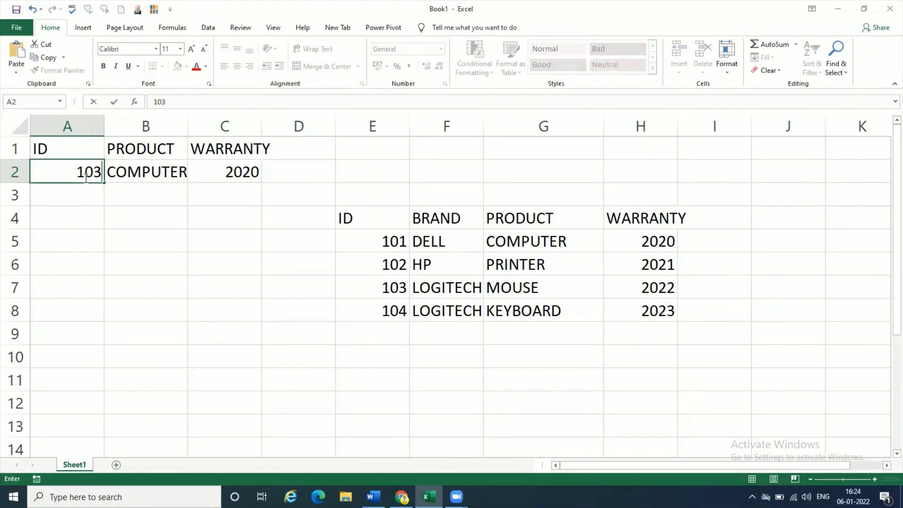
key("Return")
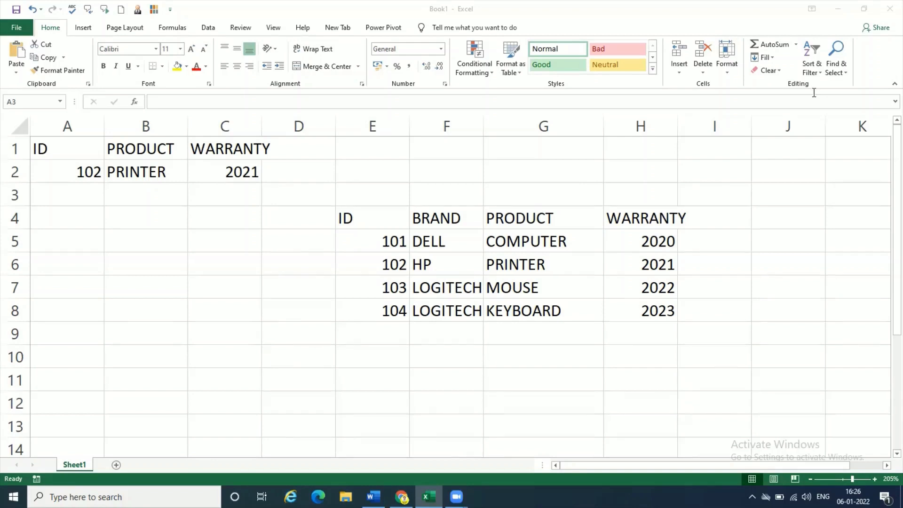
- Move the product table E4:H8 to cell A1 of a new worksheet, Sheet2
left_click(367, 214)
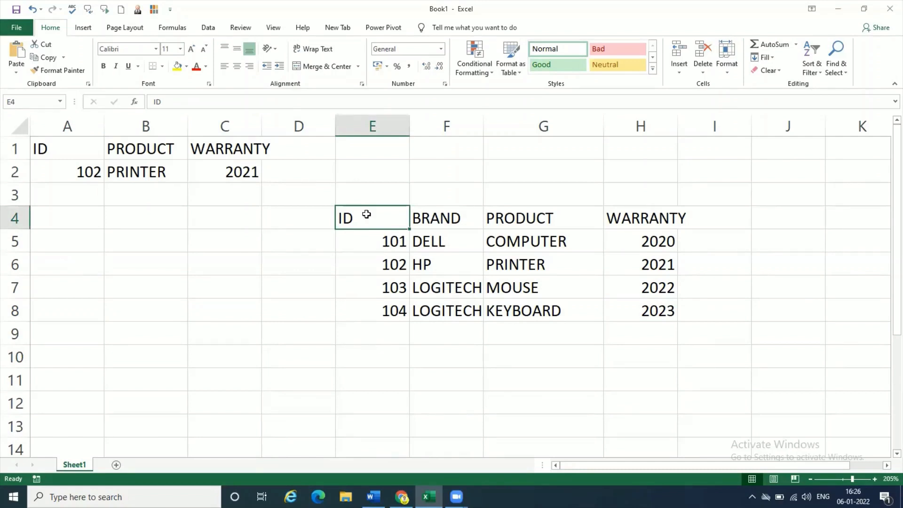
left_click_drag(366, 214, 647, 313)
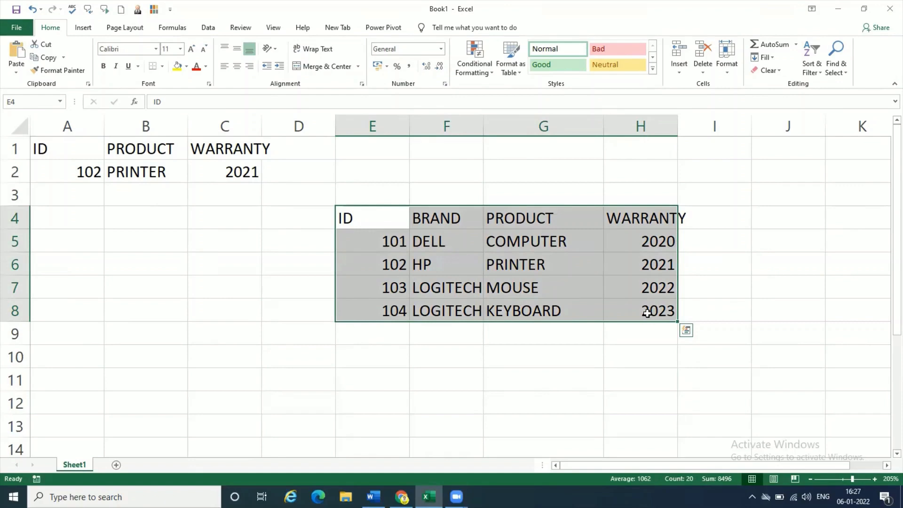
key("ctrl+c")
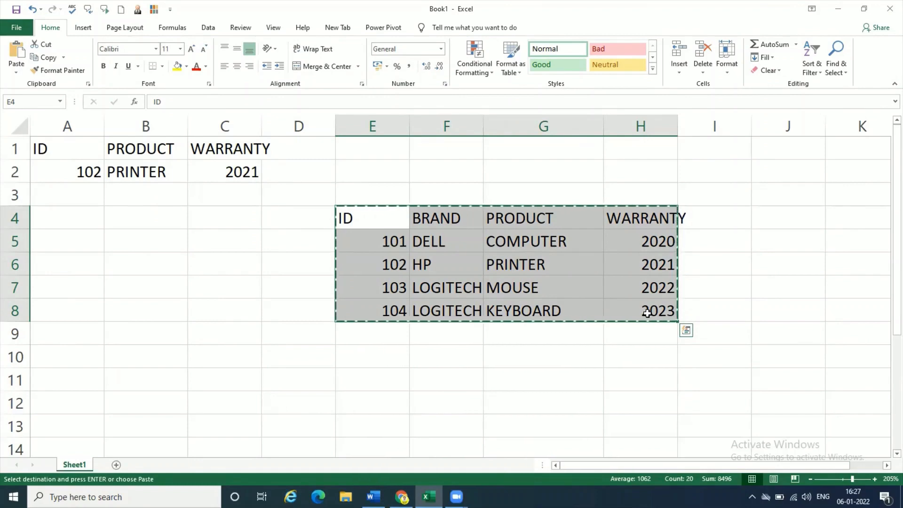
left_click(116, 465)
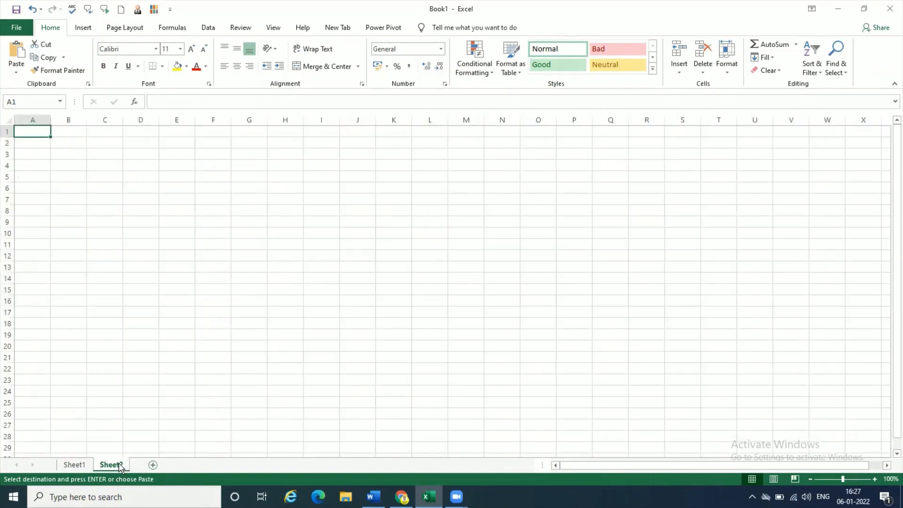
left_click(18, 52)
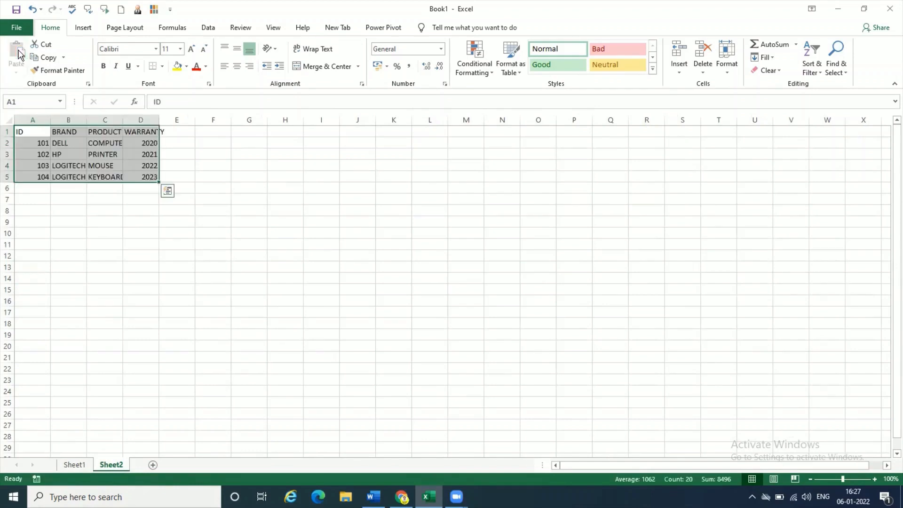
left_click(92, 220)
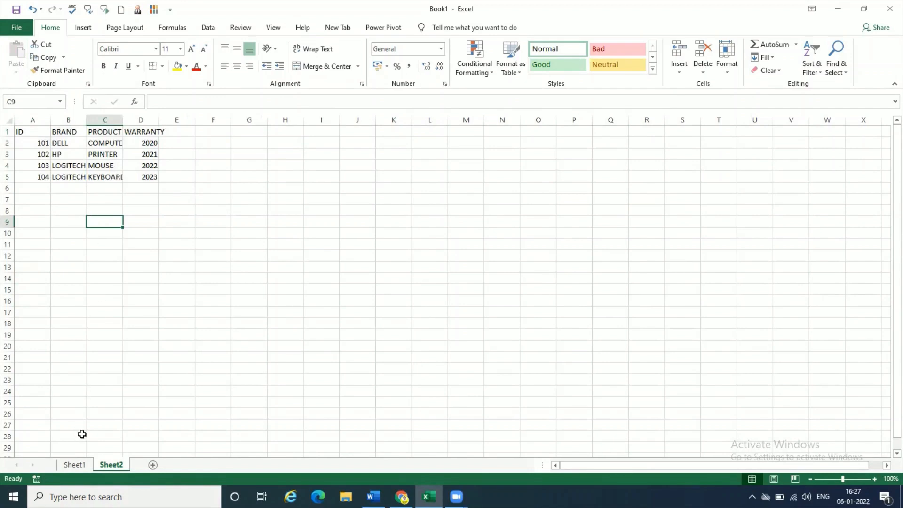
- Return to Sheet1 and test the lookups with the relocated table by entering ID 103 in cell A2
left_click(75, 464)
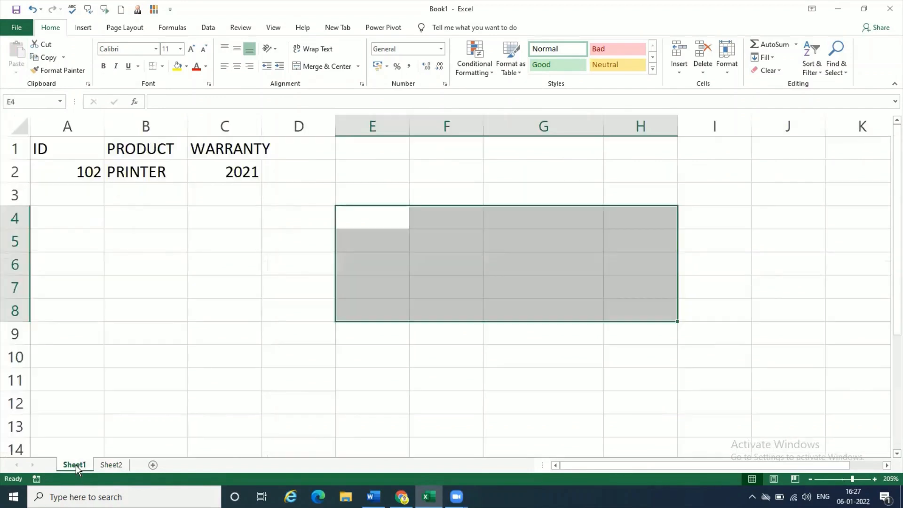
left_click(377, 214)
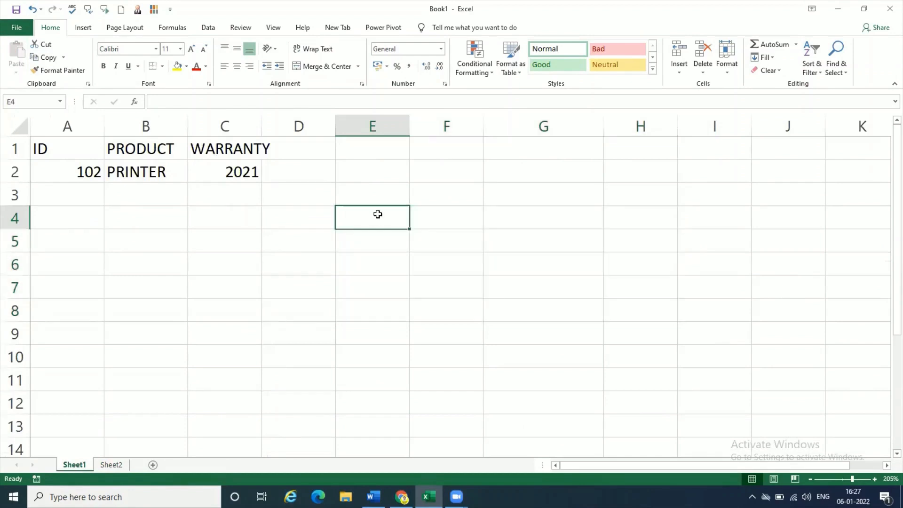
left_click(156, 149, "shift")
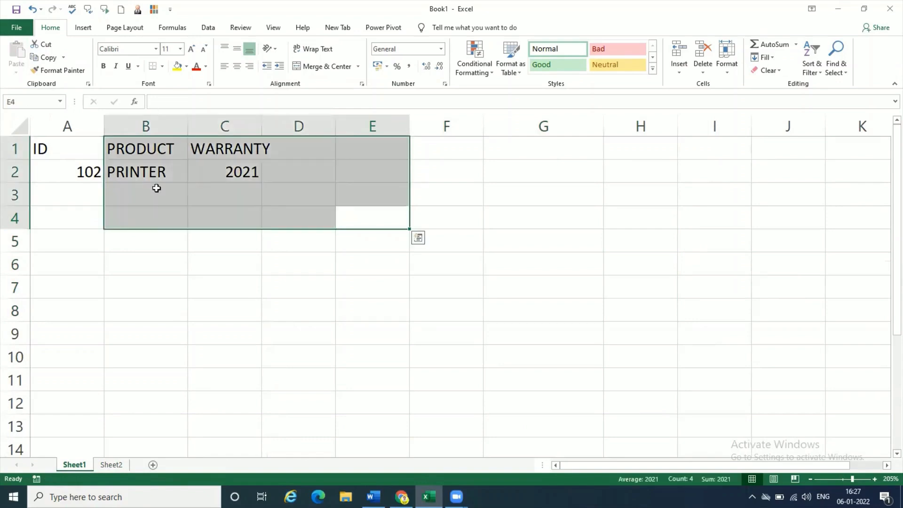
left_click(157, 188)
left_click(55, 169)
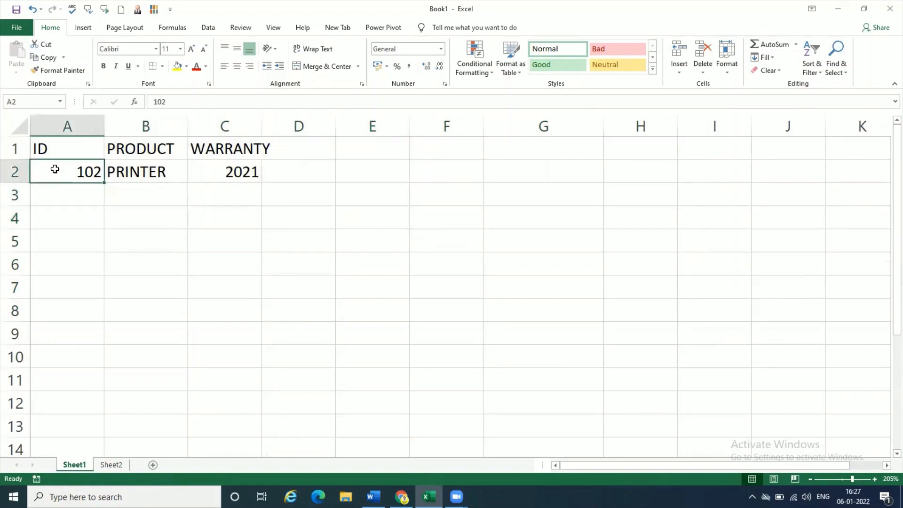
type("103")
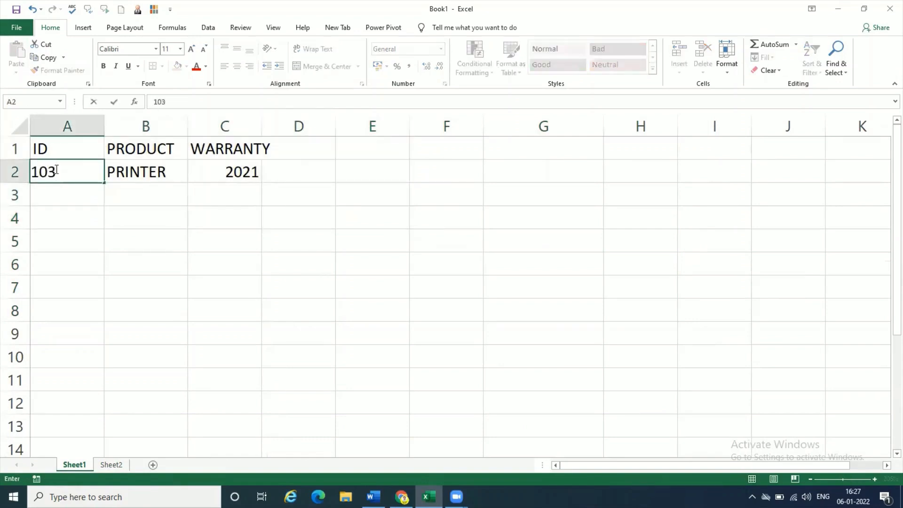
key("Return")
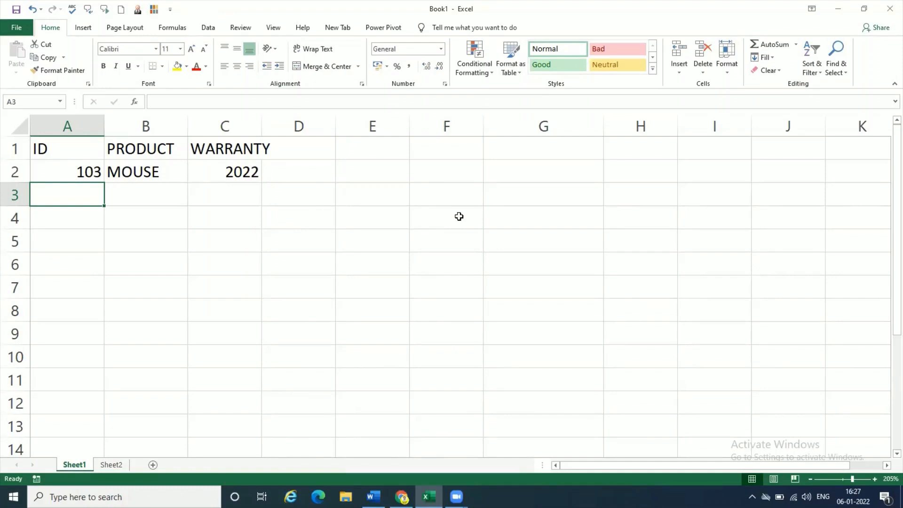
- Inspect the Sheet2 table reference in the VLOOKUP formula of cell B2 and leave the formula as it is
left_click(168, 175)
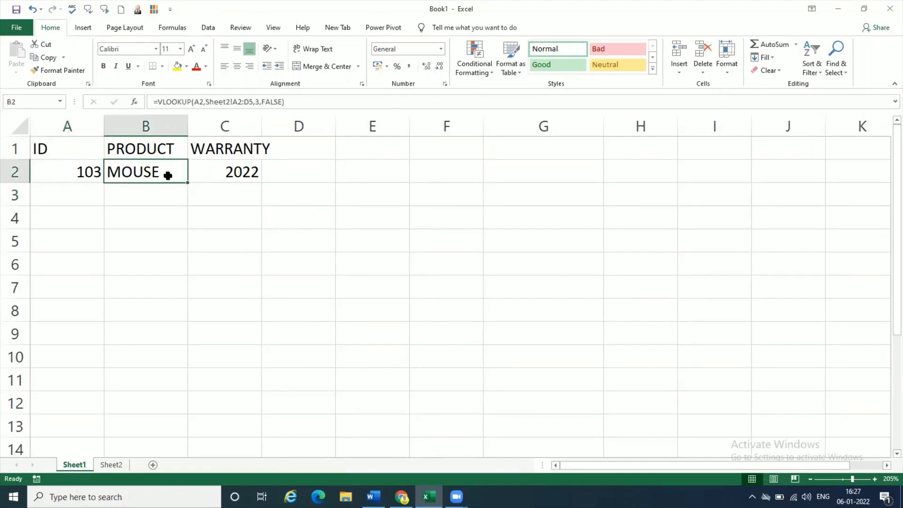
double_click(168, 175)
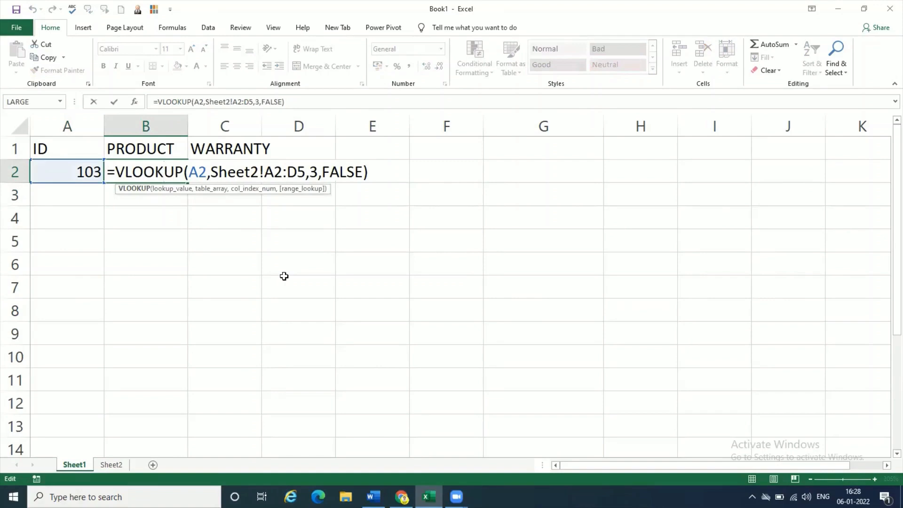
left_click_drag(213, 173, 264, 172)
left_click(379, 172)
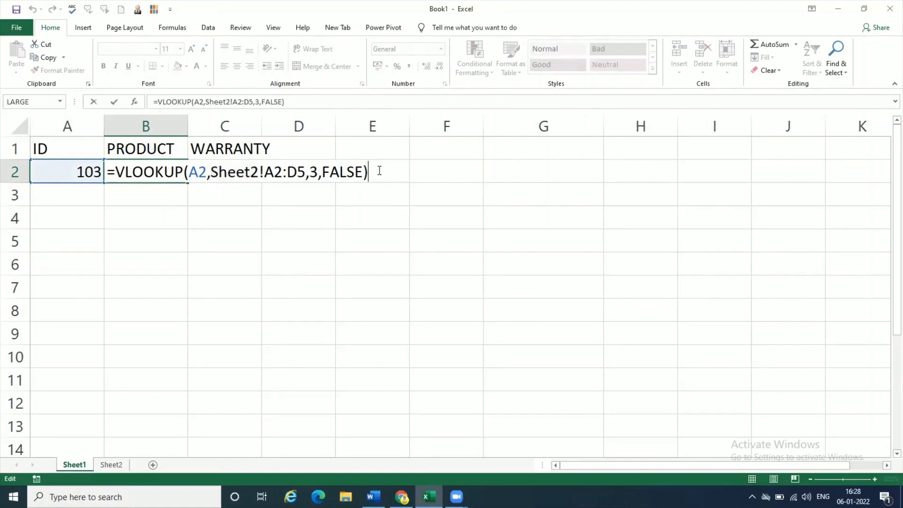
key("Return")
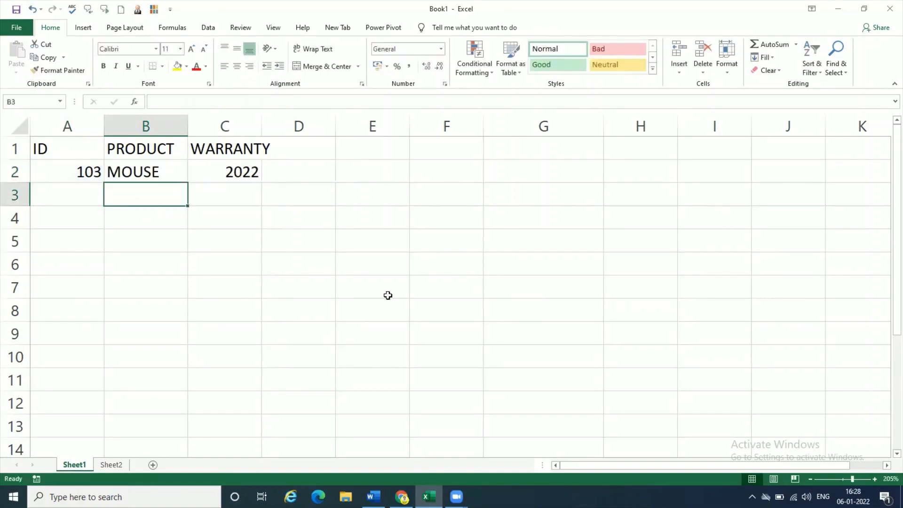
- Compare the product table on Sheet2 with the lookup cells on Sheet1, ending on Sheet2
left_click(111, 464)
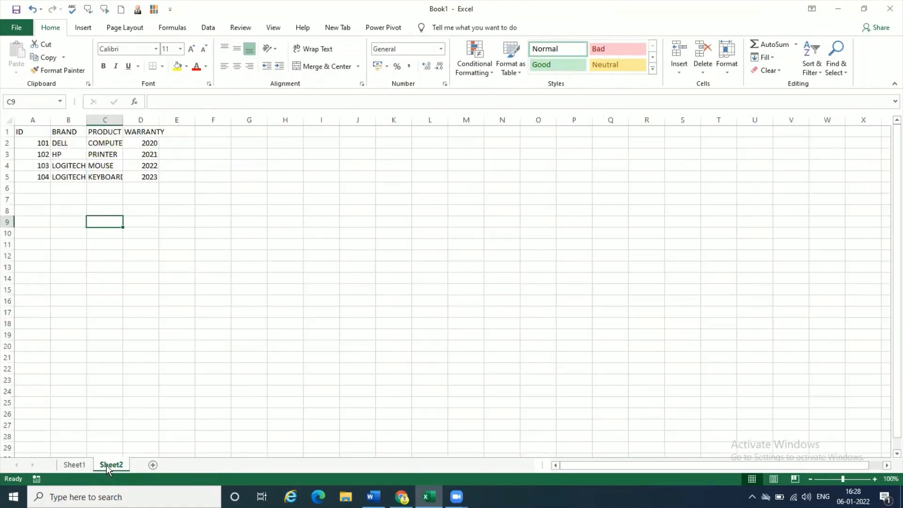
left_click(85, 465)
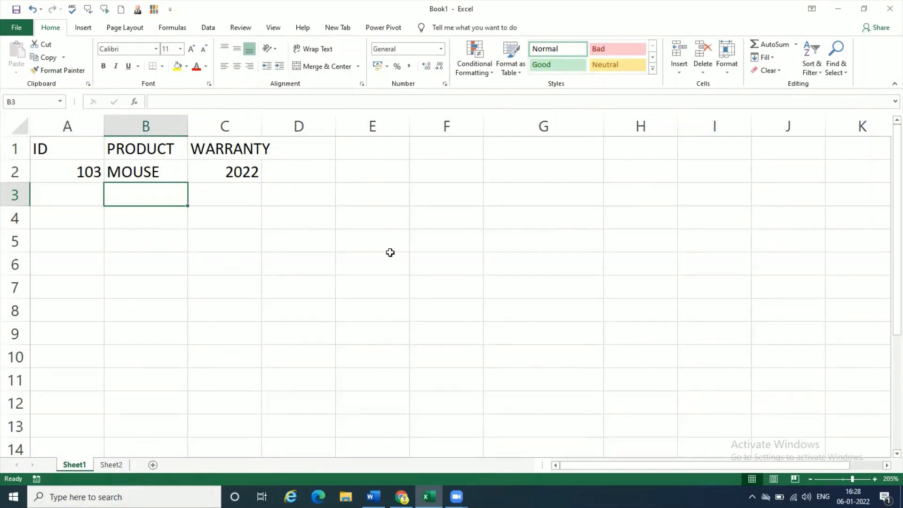
left_click(115, 465)
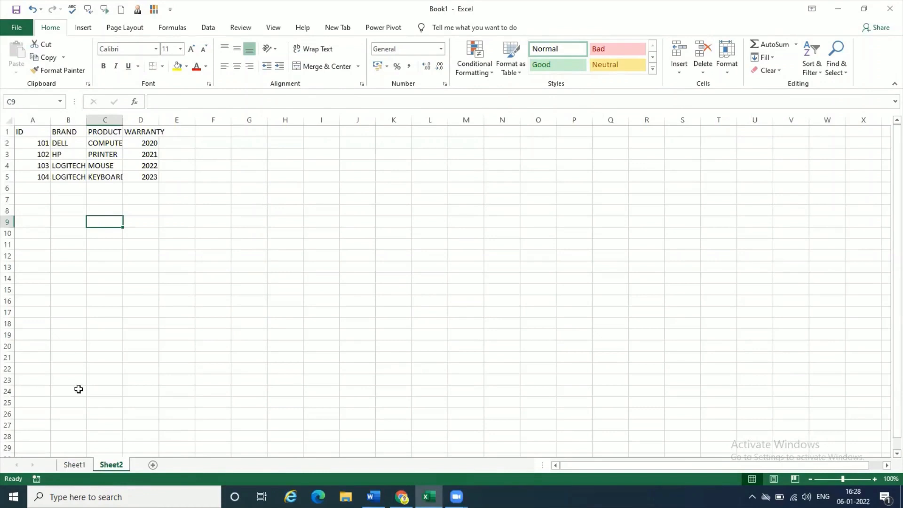
- Return to Sheet1 and examine the VLOOKUP formula behind the product result in cell B2
left_click(75, 465)
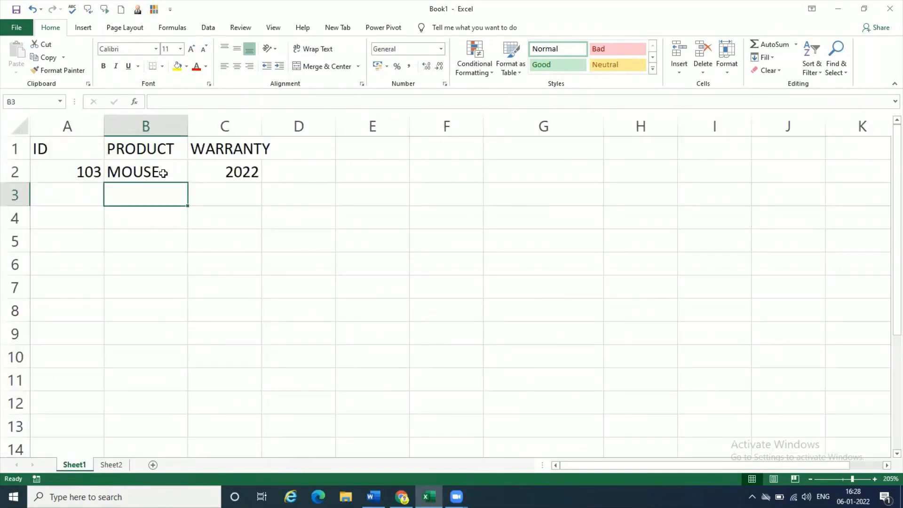
left_click(163, 173)
left_click(237, 101)
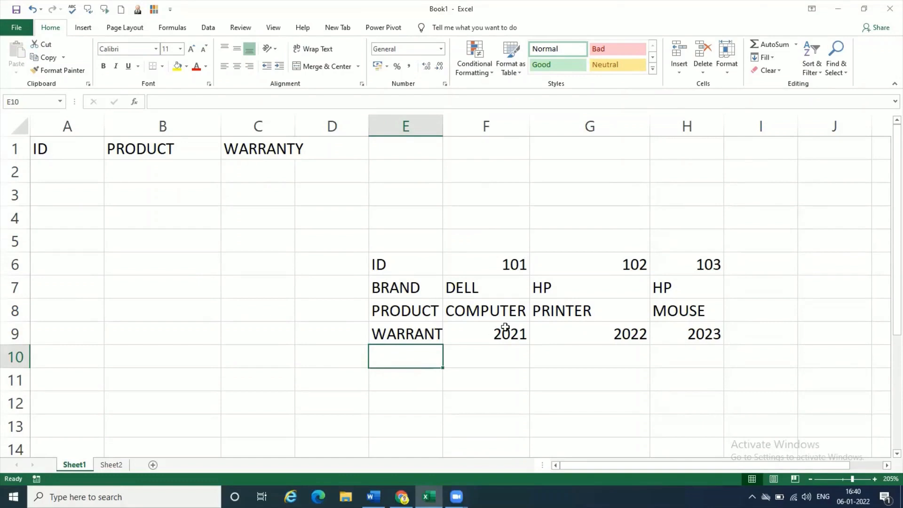
- Start an HLOOKUP formula in cell B2 under PRODUCT and open its function arguments beside the horizontal product table
left_click(473, 266)
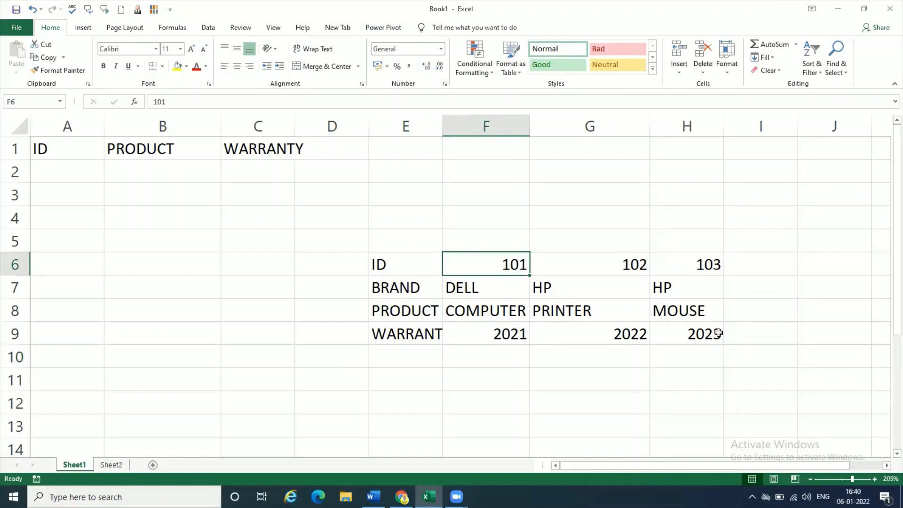
left_click(93, 175)
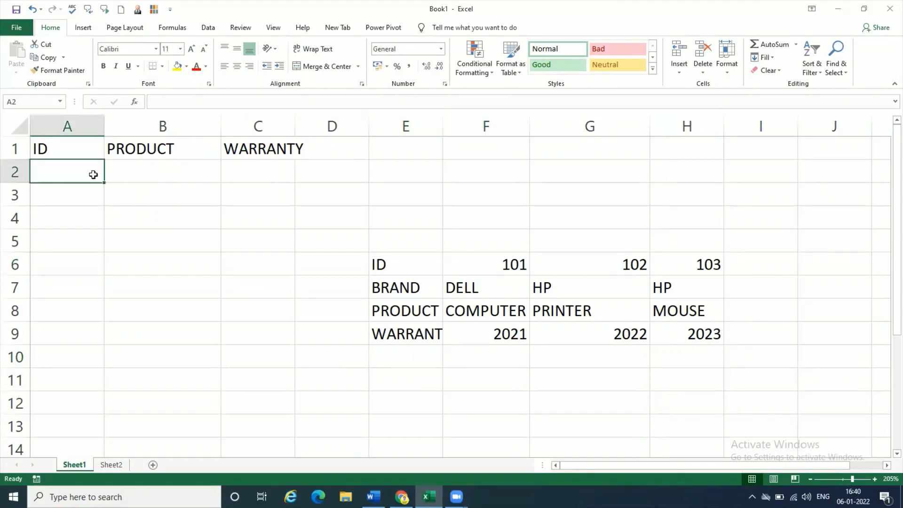
left_click(151, 175)
left_click(254, 174)
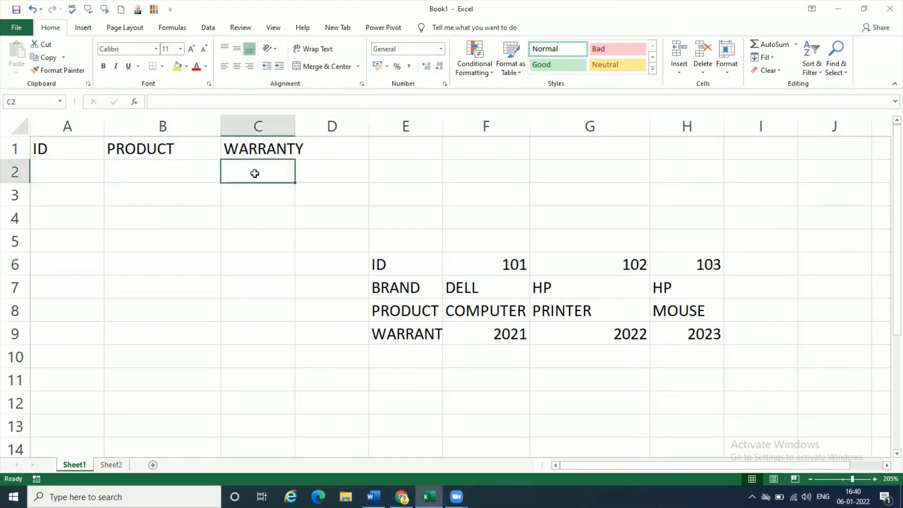
double_click(191, 172)
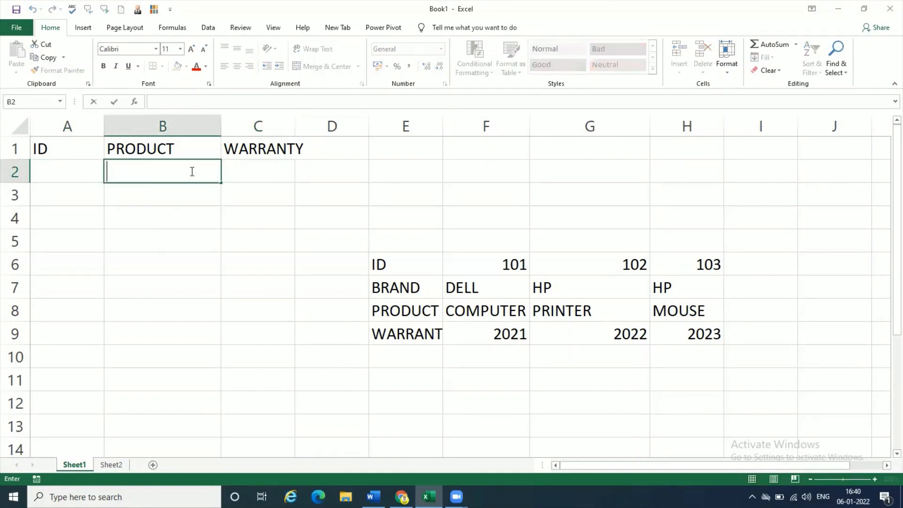
type("=H")
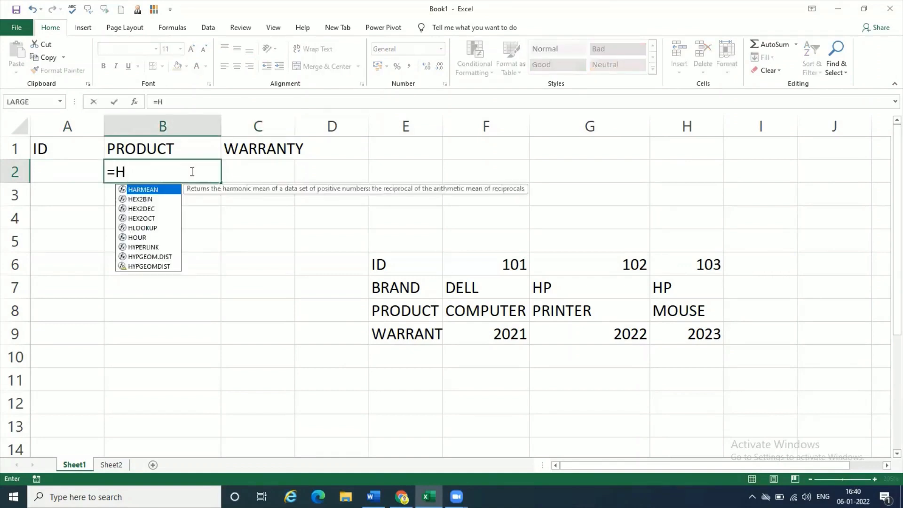
type("LOOKUP")
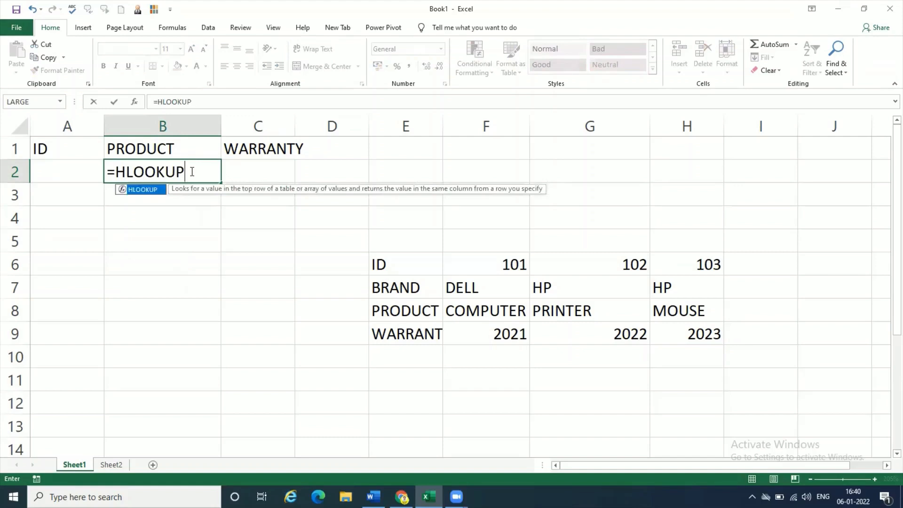
type("(")
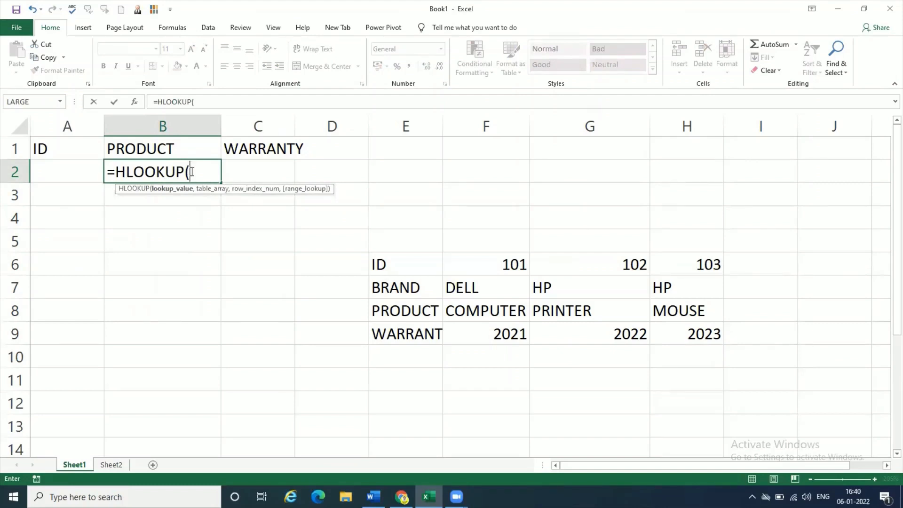
left_click(135, 103)
left_click_drag(177, 206, 188, 206)
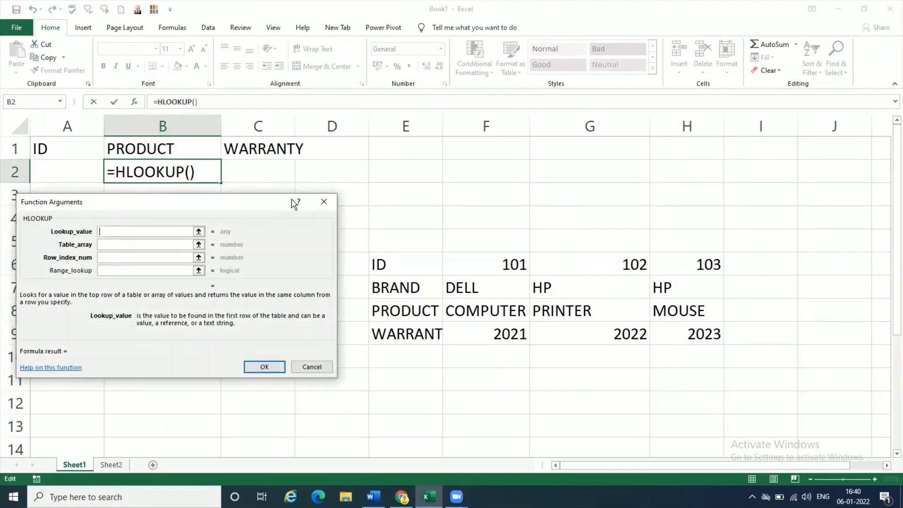
left_click_drag(295, 203, 322, 216)
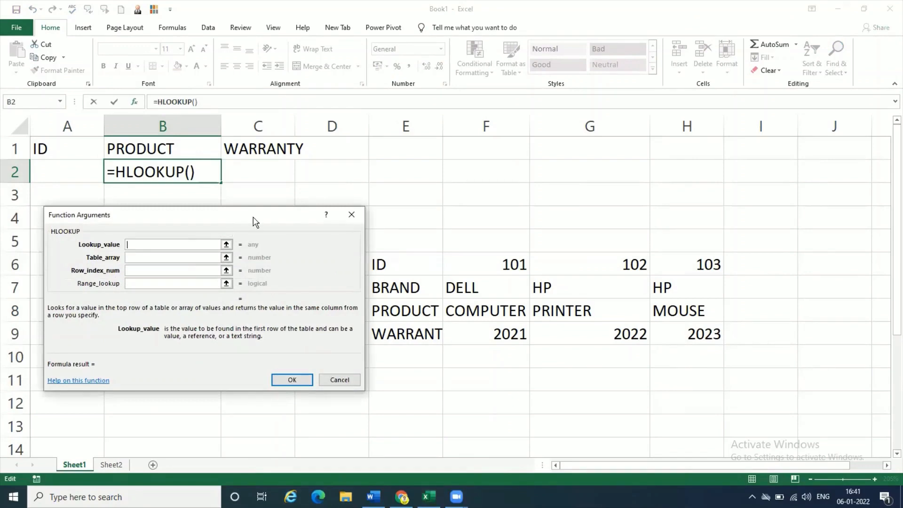
- Set the HLOOKUP lookup value to A2 and the table array to F6:H9
left_click(79, 174)
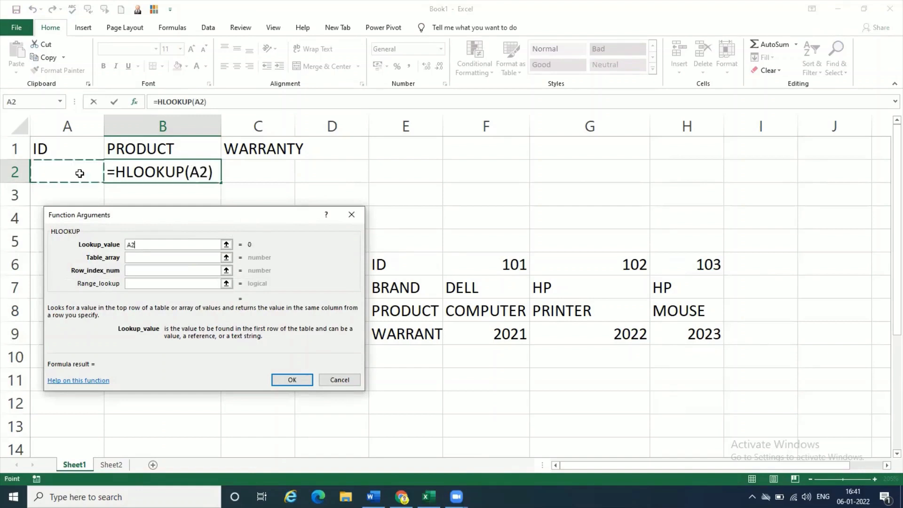
left_click(152, 255)
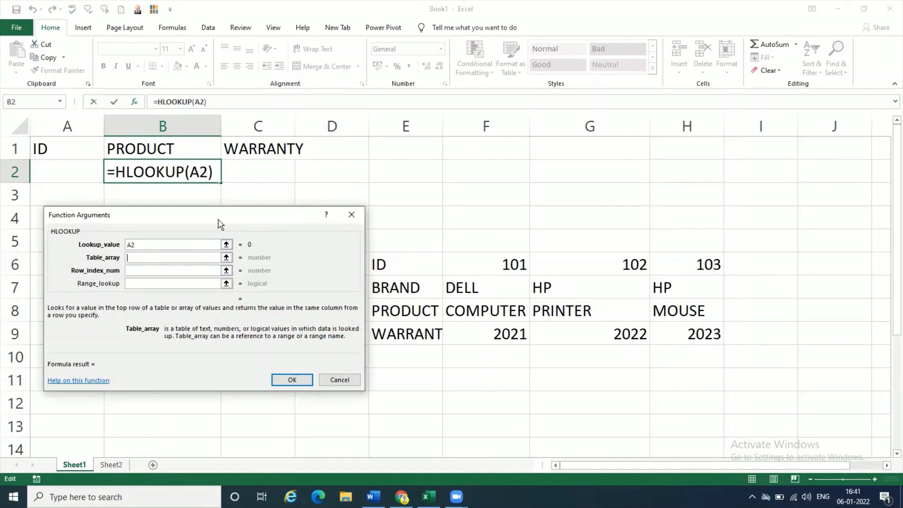
left_click_drag(220, 224, 210, 223)
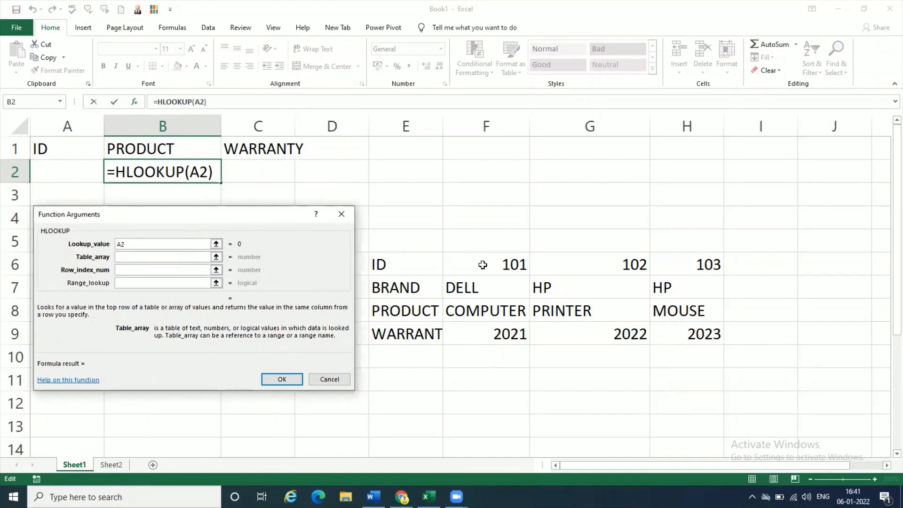
left_click_drag(482, 265, 710, 332)
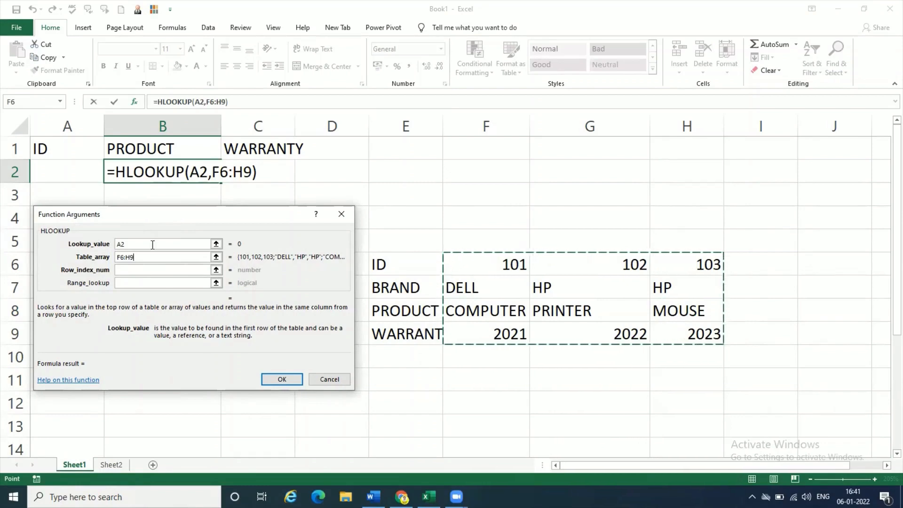
- Set the row index number to 3 and the range lookup to FALSE, completing the product formula in B2
left_click(152, 268)
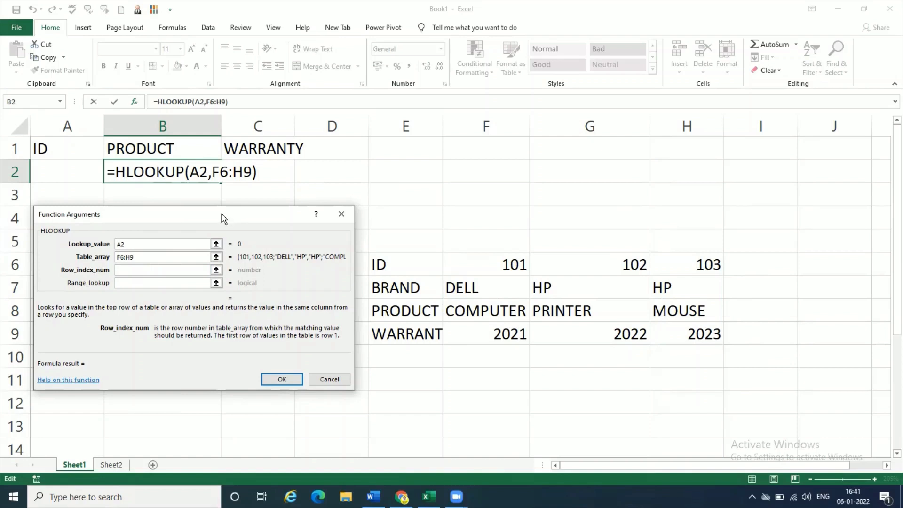
type("3")
left_click(169, 283)
type("F")
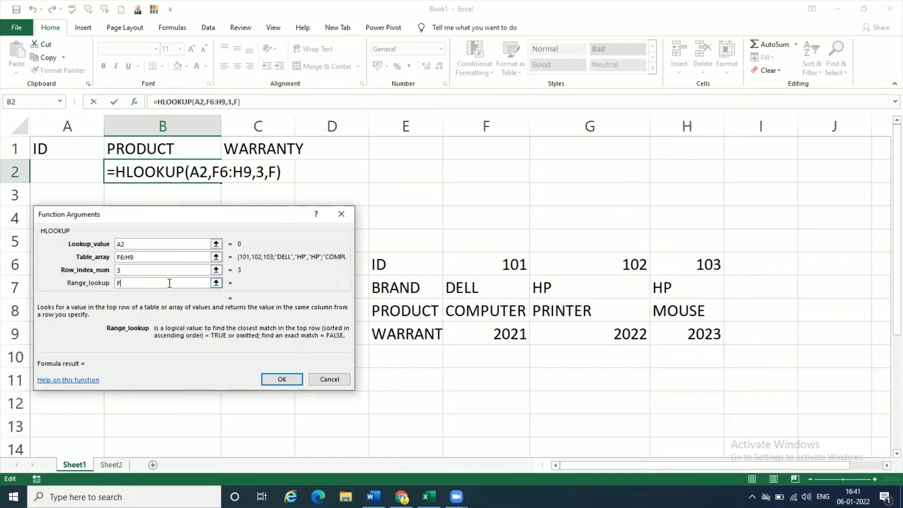
type("ALSE")
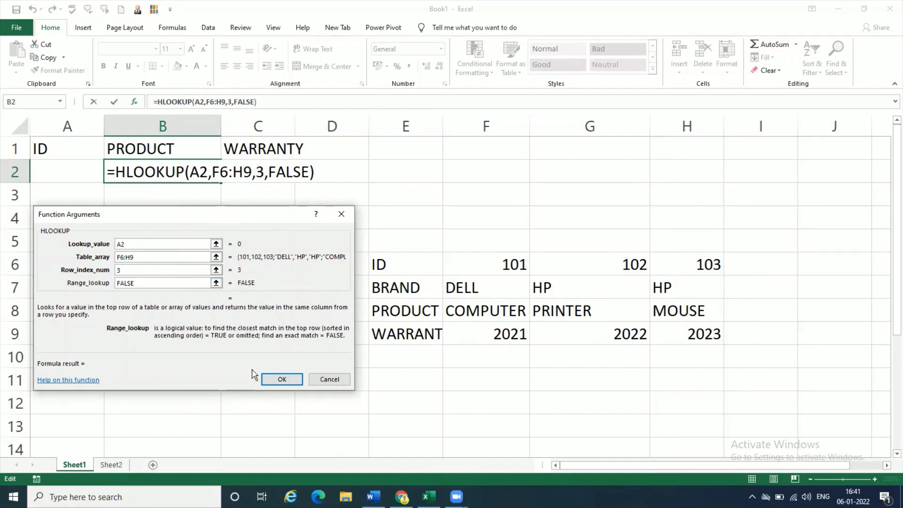
left_click(276, 380)
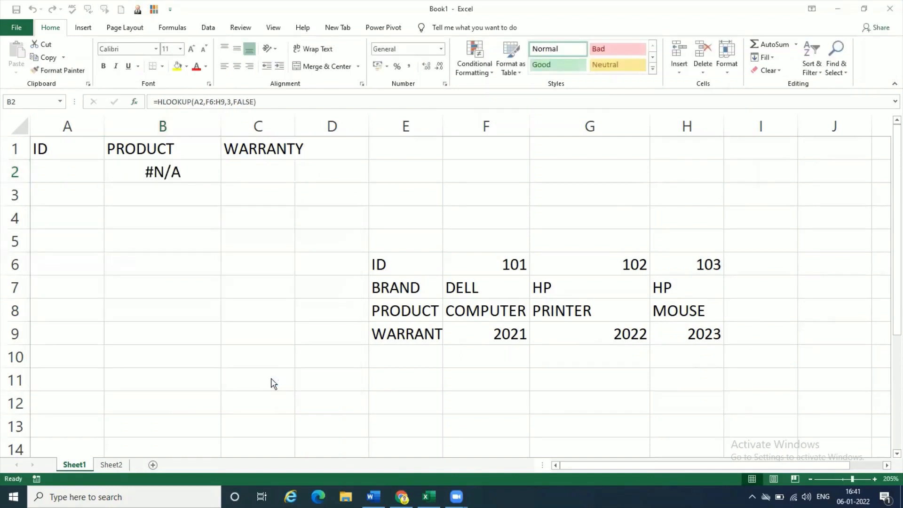
- Enter ID 101 in cell A2 to test the product lookup
left_click(86, 165)
type("101")
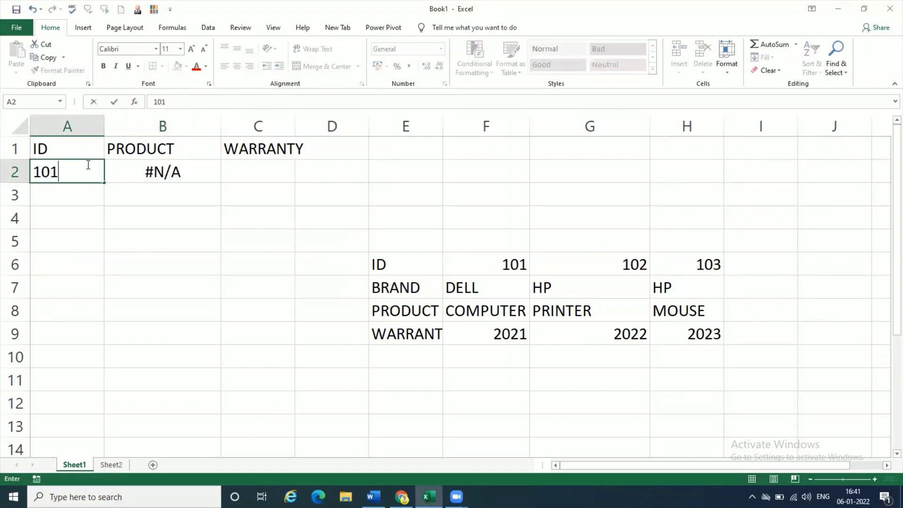
key("Return")
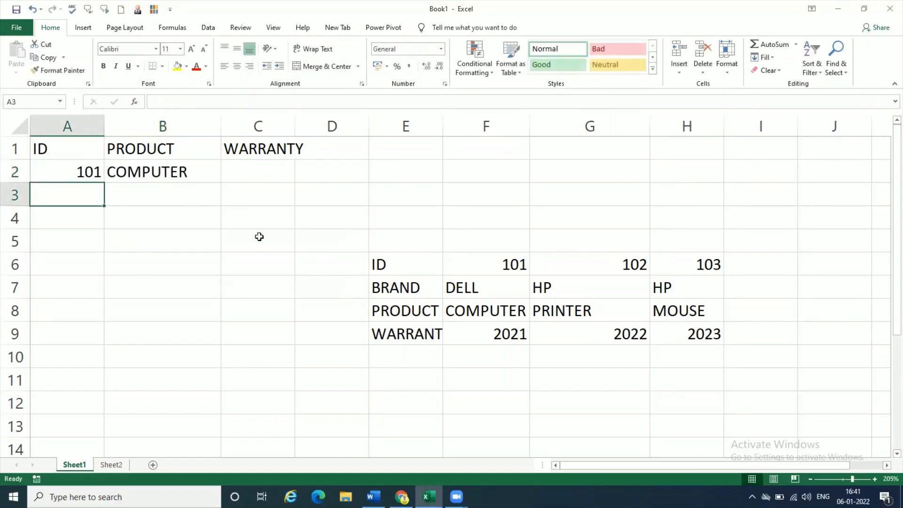
- Copy the full HLOOKUP formula text from cell B2 and paste it into cell C2 under WARRANTY
left_click(258, 173)
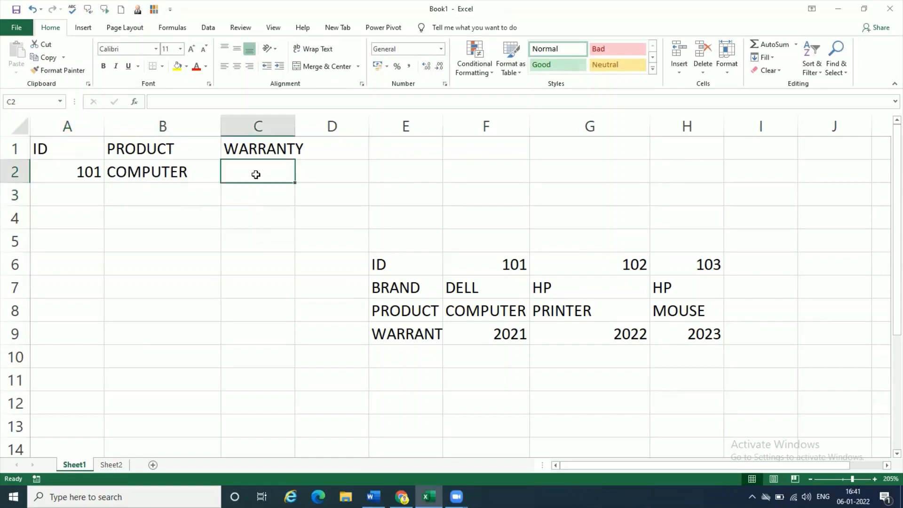
left_click(192, 174)
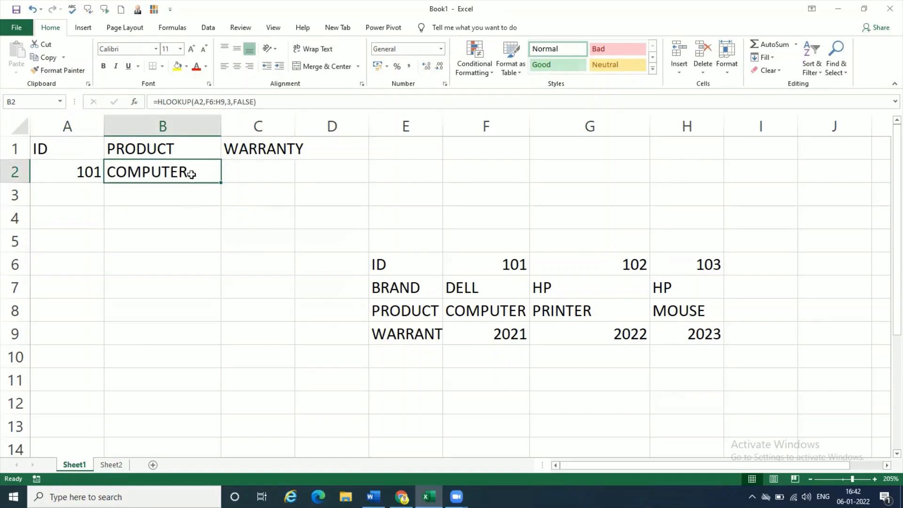
key("ctrl+c")
double_click(185, 175)
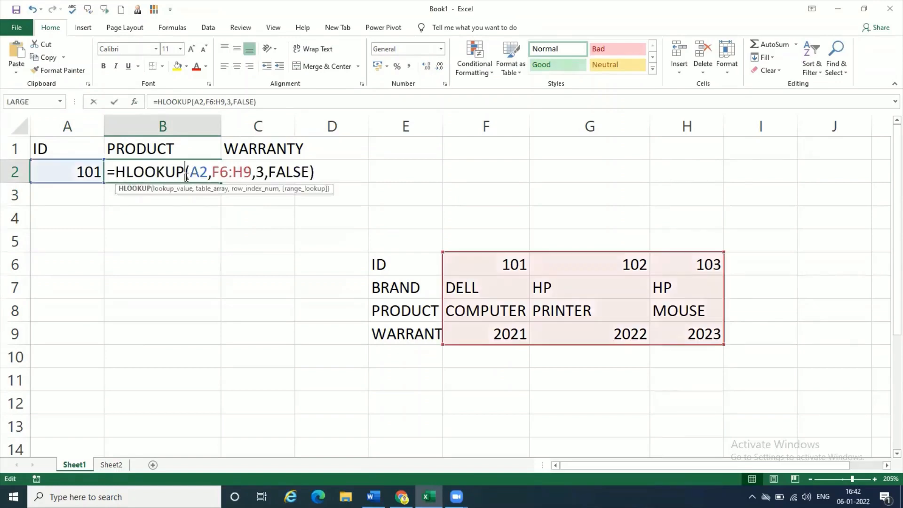
left_click_drag(318, 171, 99, 171)
left_click(48, 57)
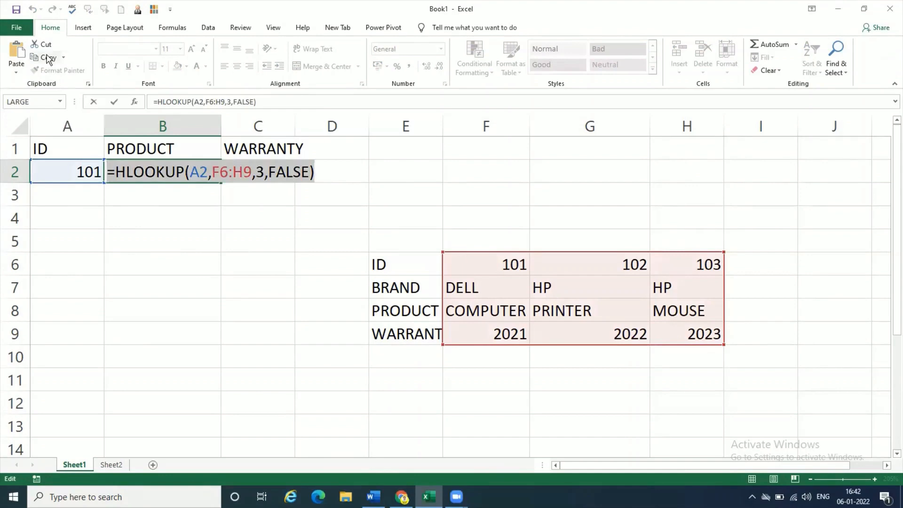
key("Return")
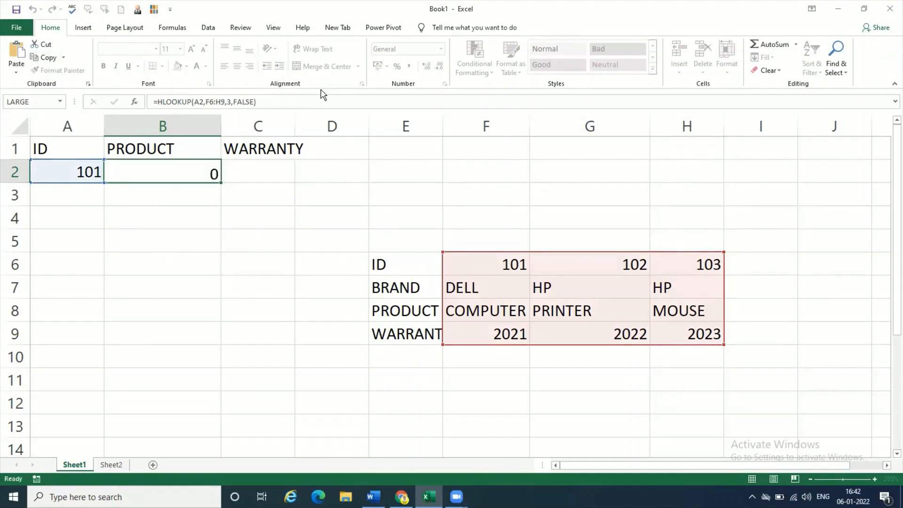
left_click(282, 162)
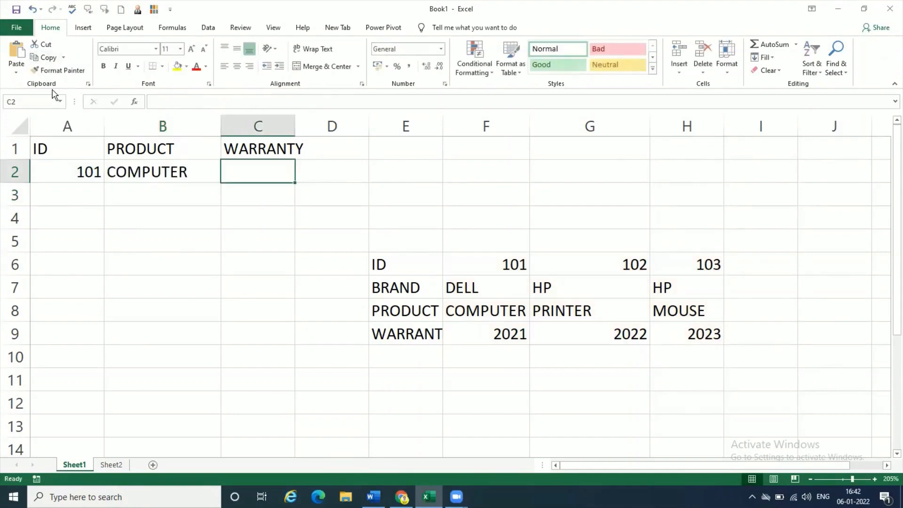
left_click(18, 74)
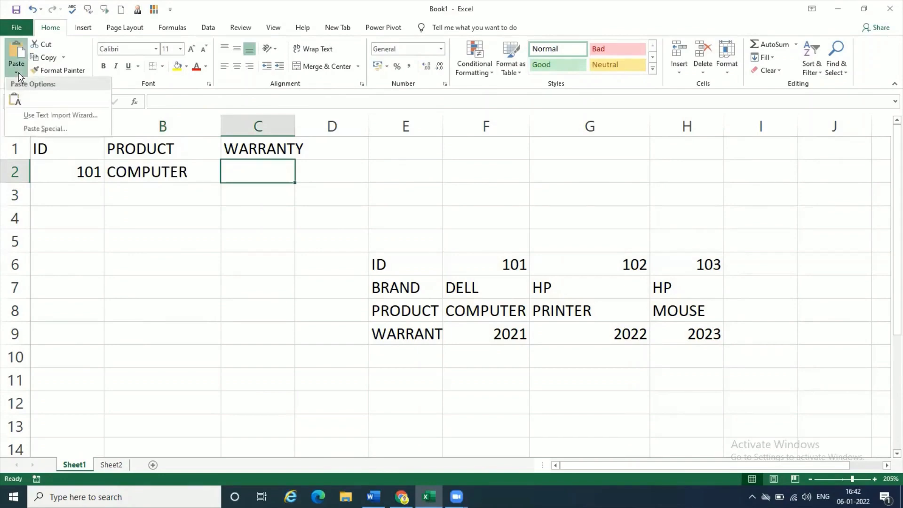
left_click(14, 100)
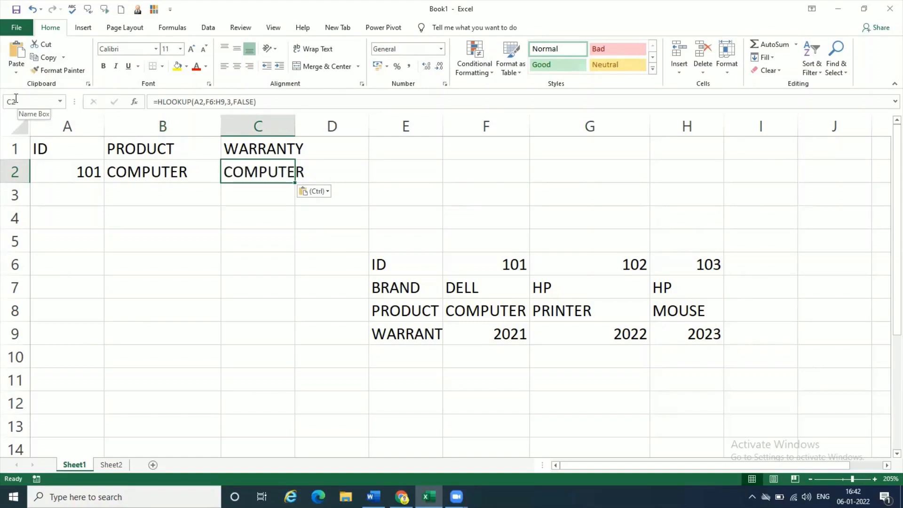
- Change the row index number of the HLOOKUP formula in cell C2 to 4 so it returns the warranty
left_click(170, 174)
left_click(267, 171)
left_click(134, 102)
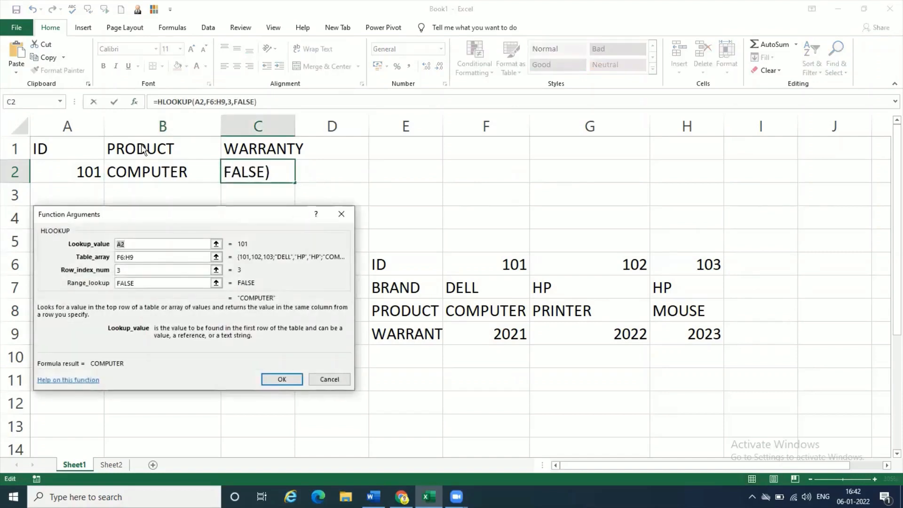
left_click(158, 271)
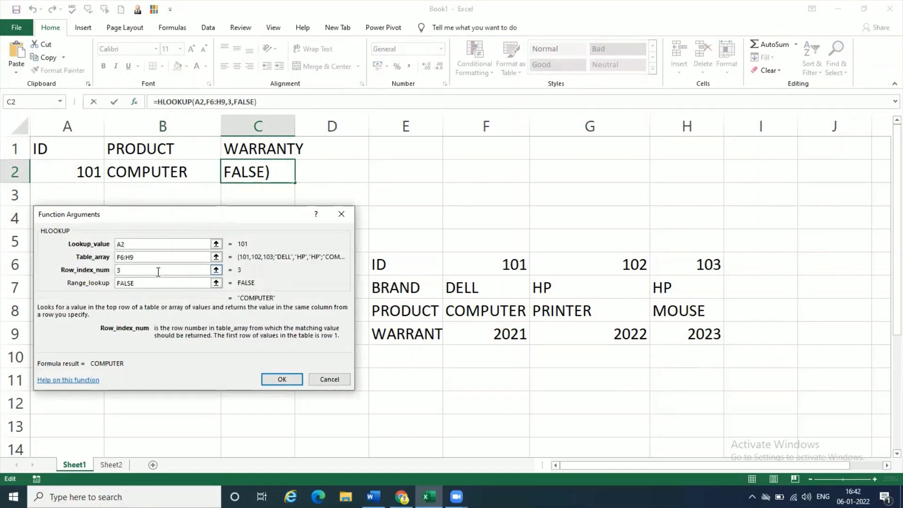
key("BackSpace")
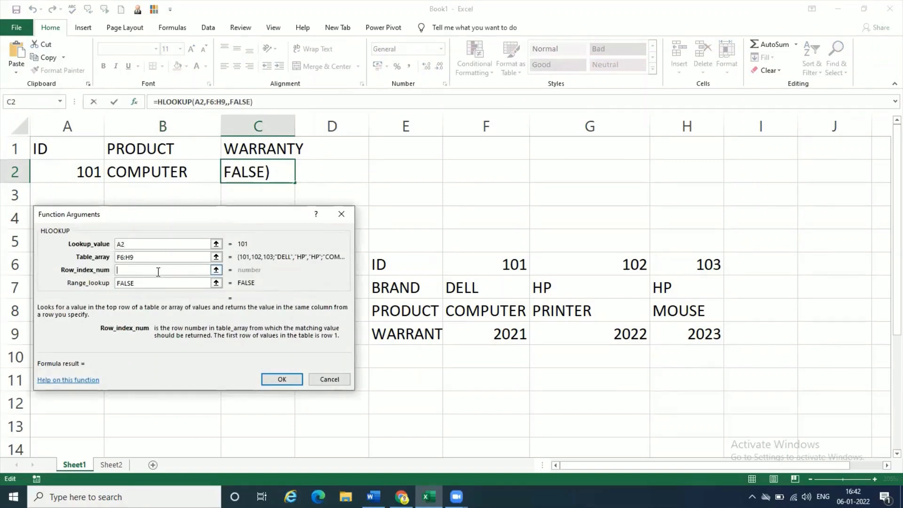
type("4")
left_click(275, 380)
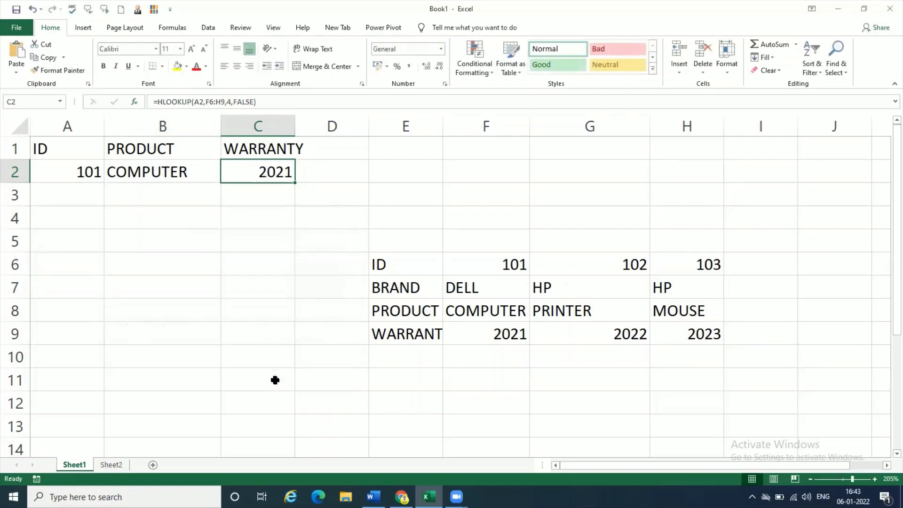
- Test both HLOOKUP formulas by entering ID 102 in cell A2
left_click(88, 172)
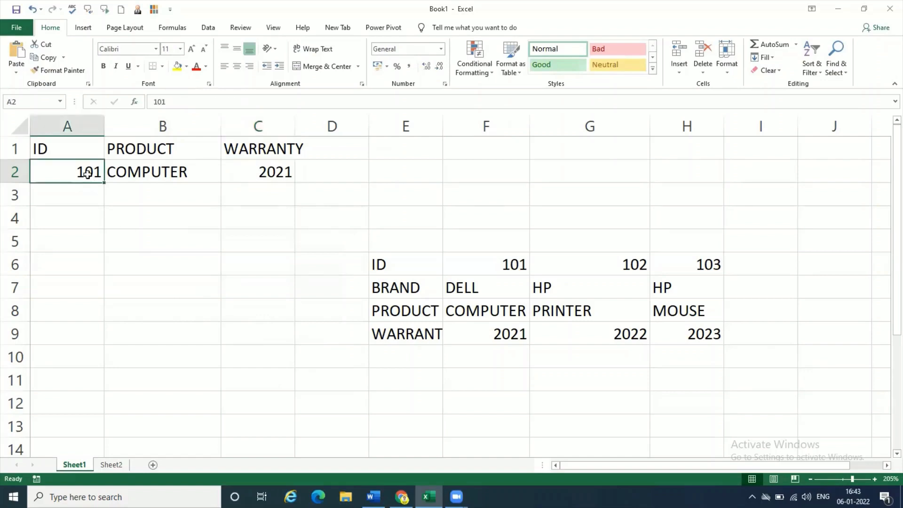
type("102")
key("Return")
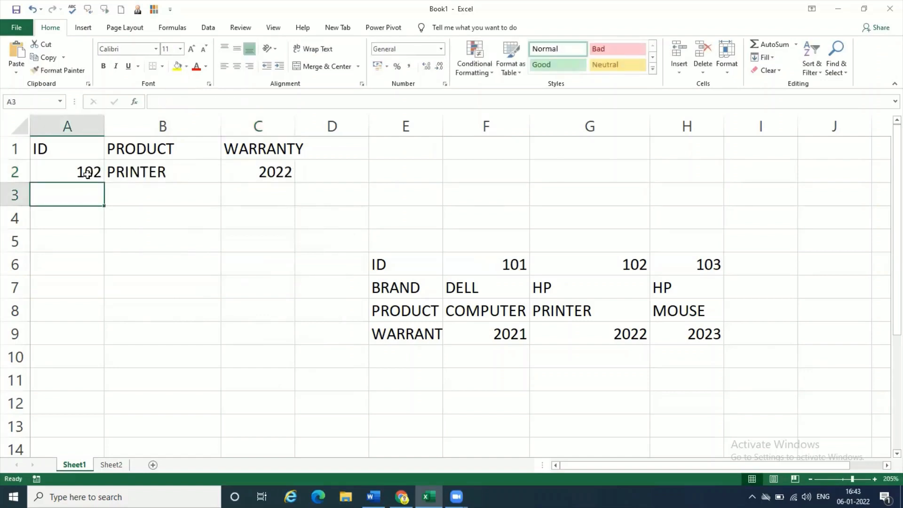